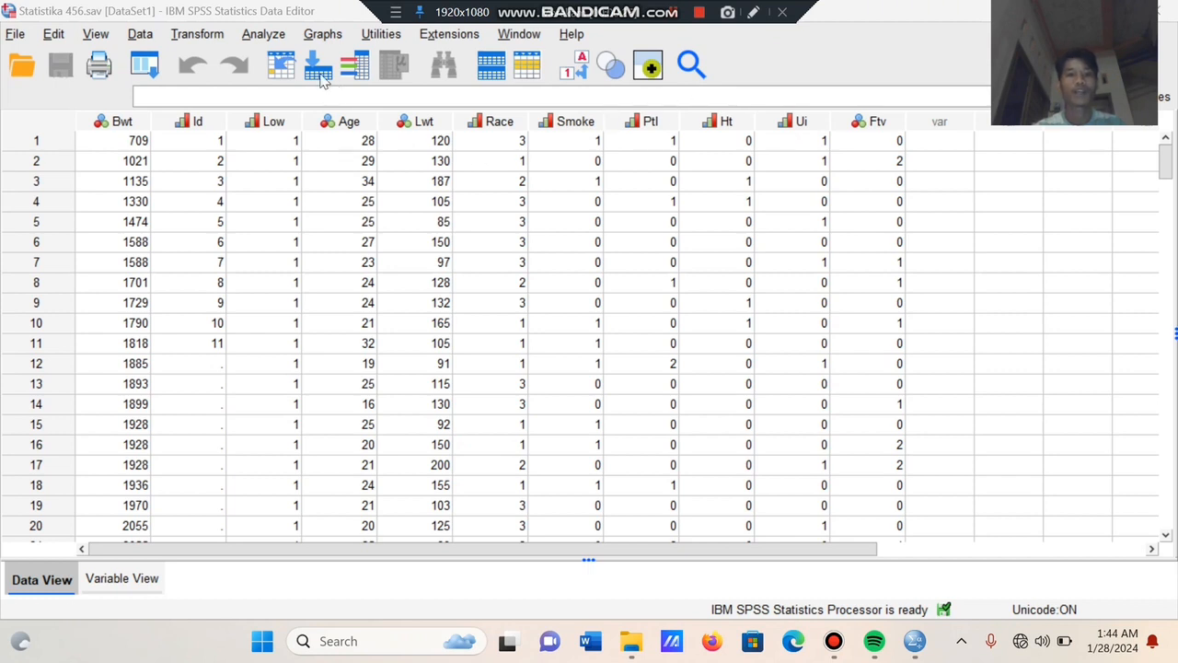
# Set up a binary logistic regression with baby condition (Low) as the dependent variable and mother's age (Age) as the covariate.
pyautogui.click(268, 37)
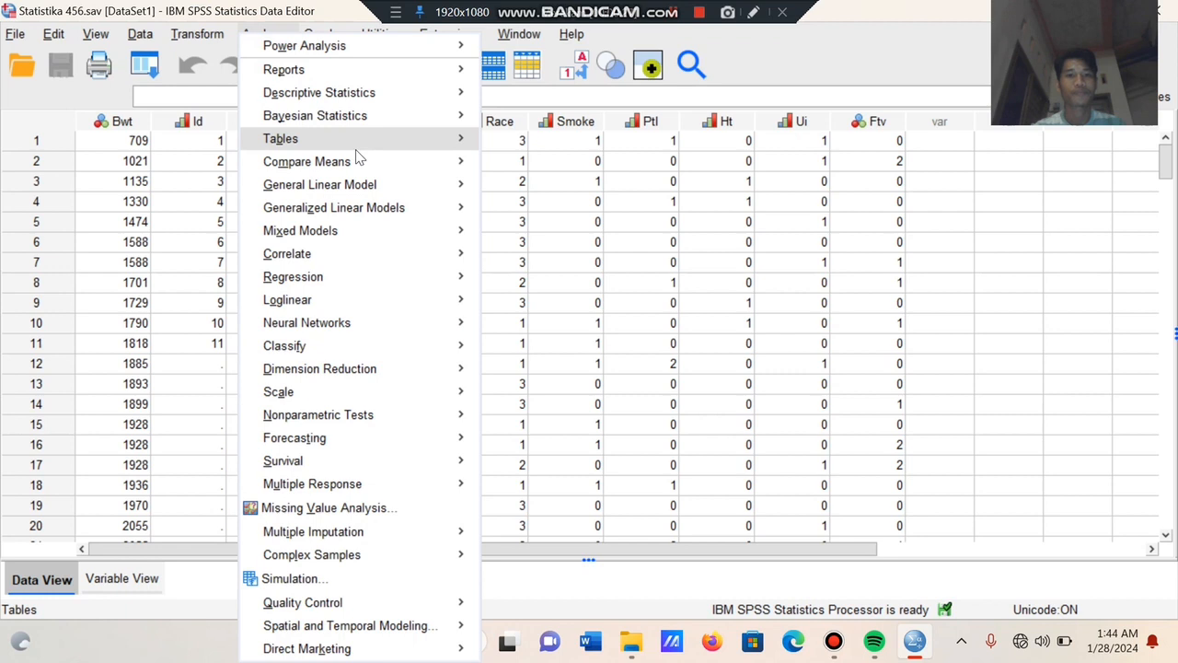
pyautogui.moveTo(438, 283)
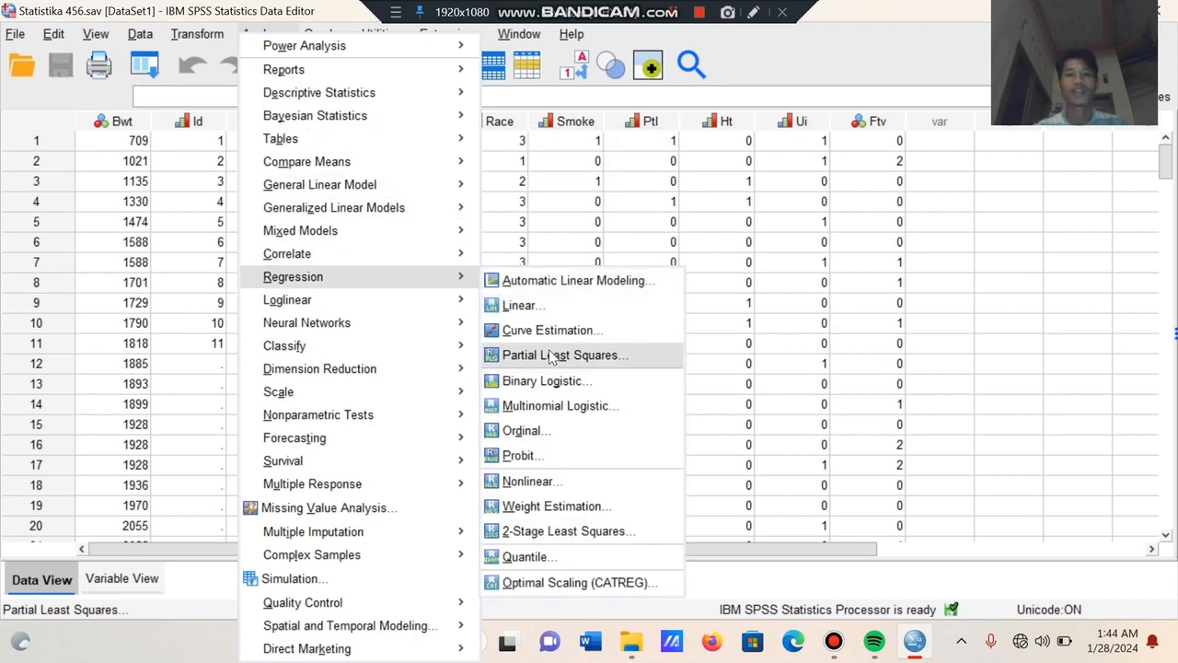
pyautogui.click(548, 383)
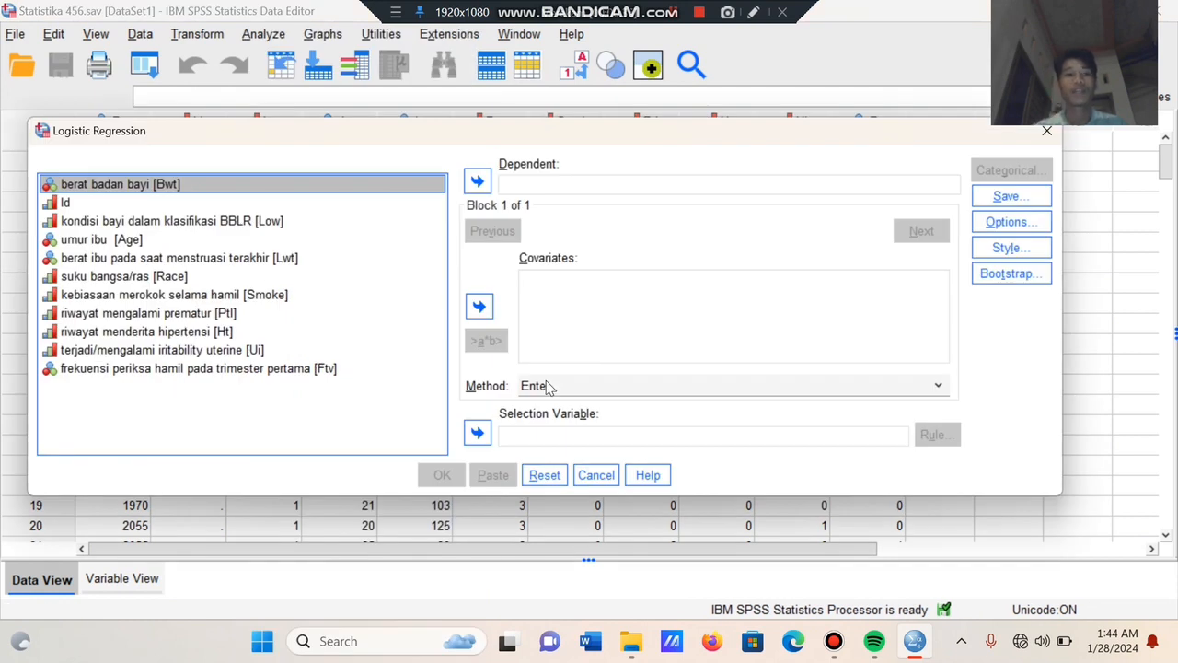
pyautogui.click(301, 229)
pyautogui.click(488, 190)
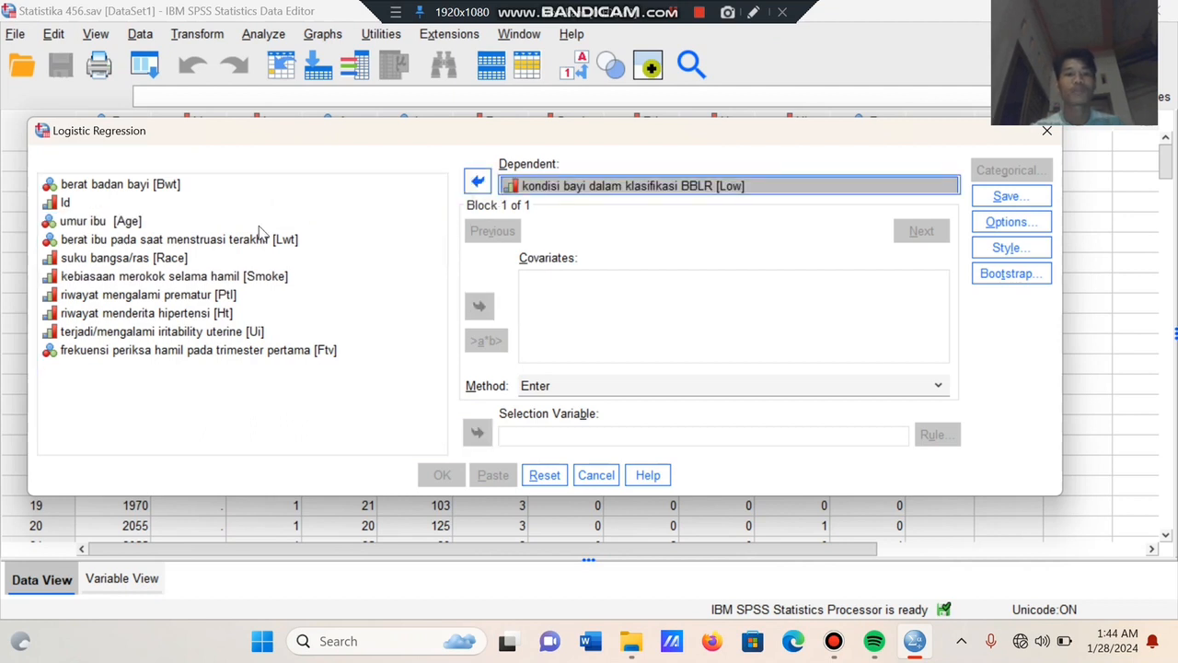
pyautogui.click(206, 223)
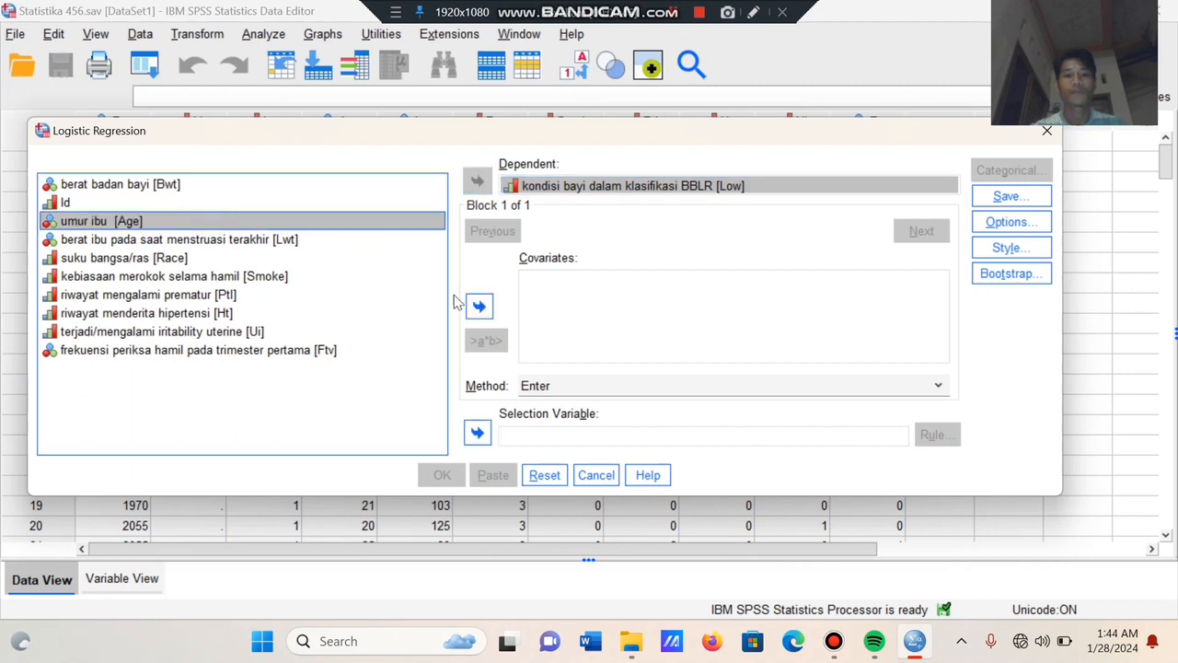
pyautogui.click(478, 308)
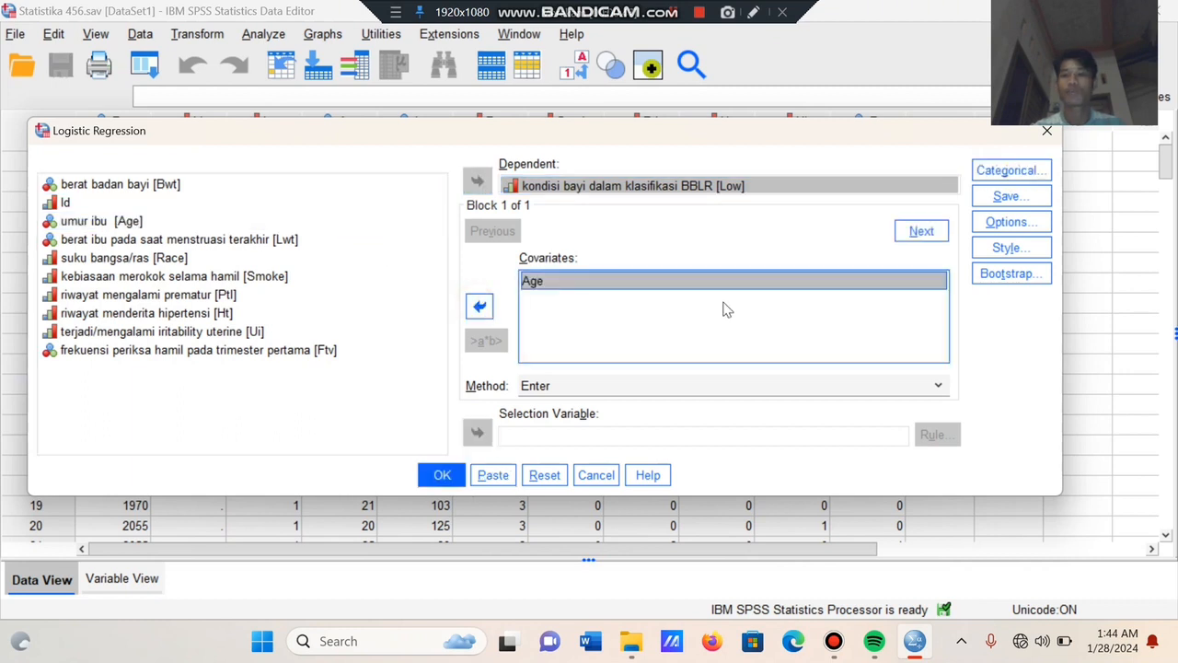
# Include the 95% confidence interval for exp(B) in the logistic regression output and run the analysis.
pyautogui.click(1012, 225)
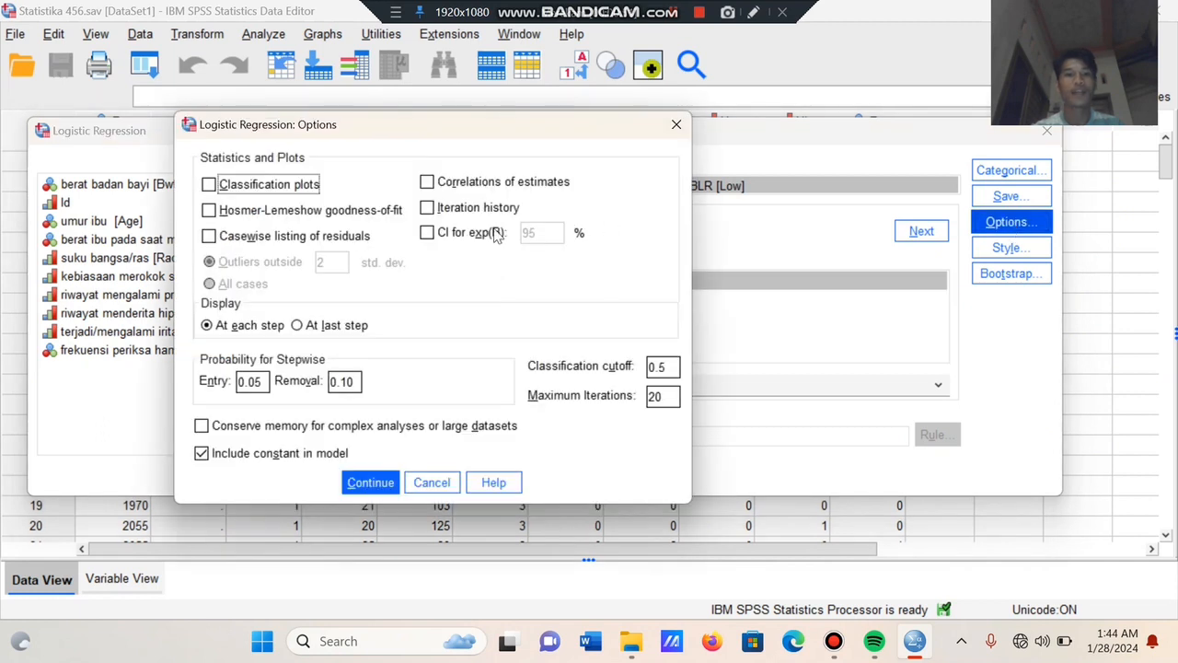
pyautogui.click(430, 234)
pyautogui.click(368, 488)
pyautogui.click(439, 477)
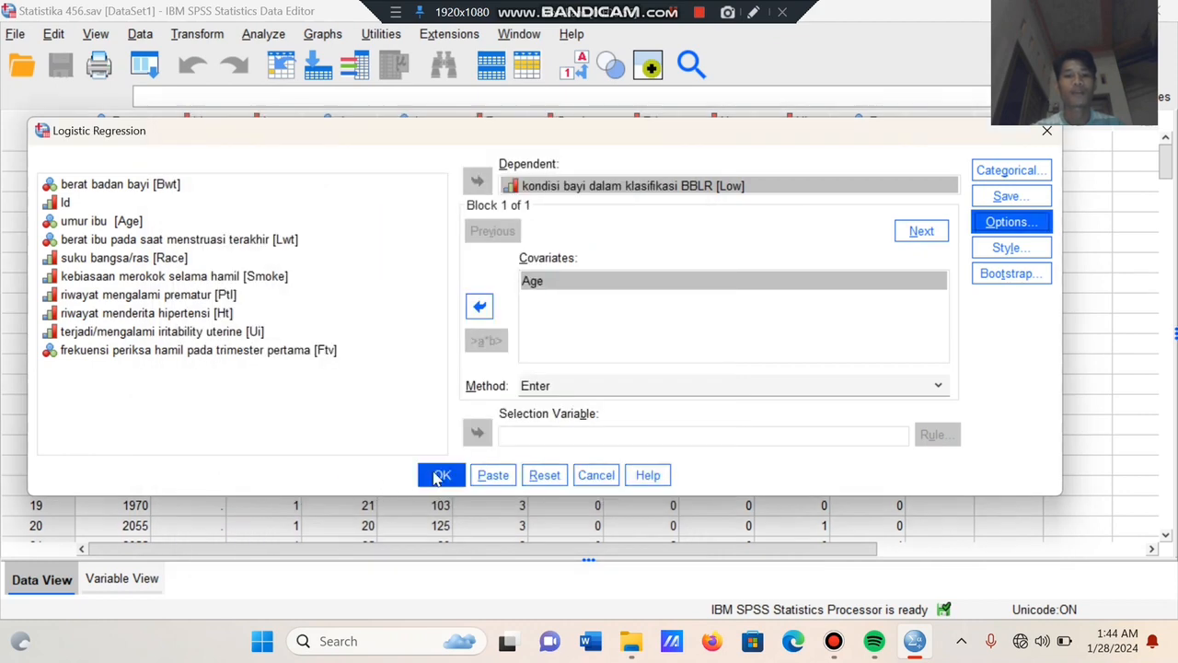
pyautogui.click(440, 475)
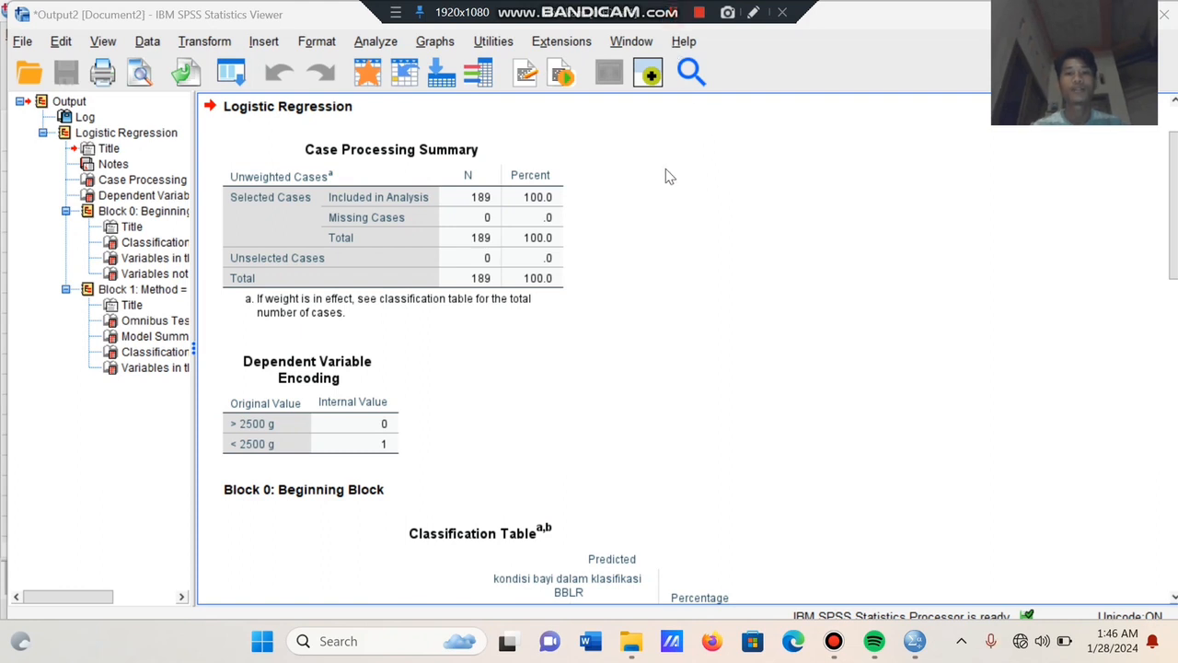
# Reopen the binary logistic regression setup and add ethnicity (Race) to the covariates.
pyautogui.click(383, 43)
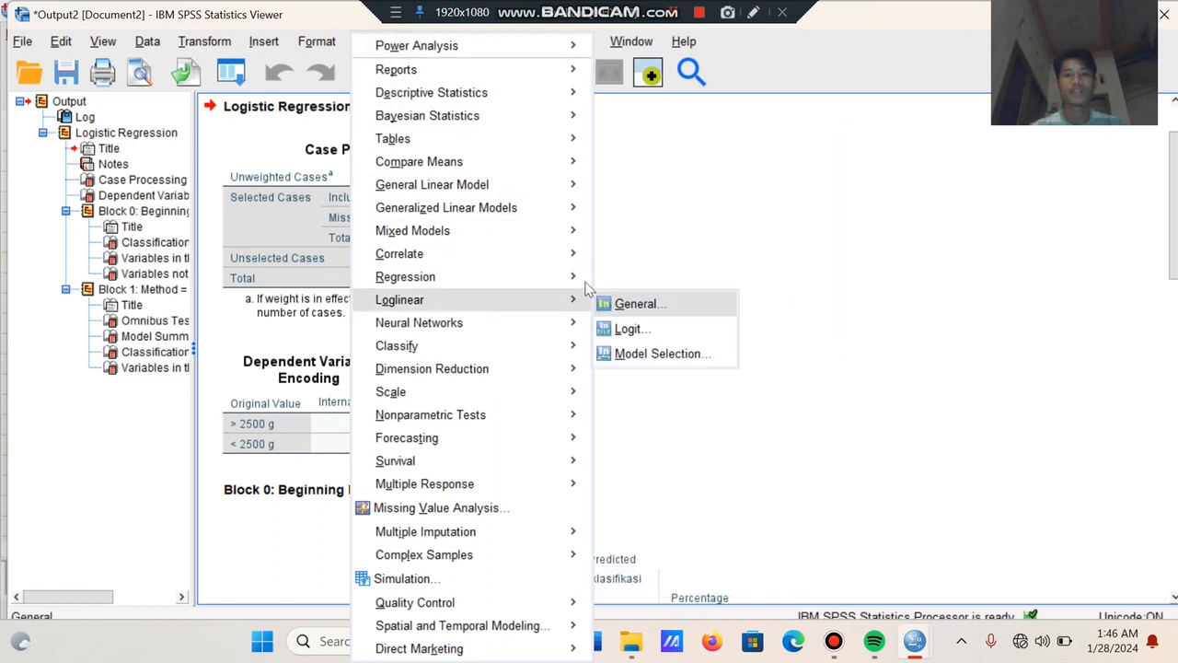
pyautogui.moveTo(552, 277)
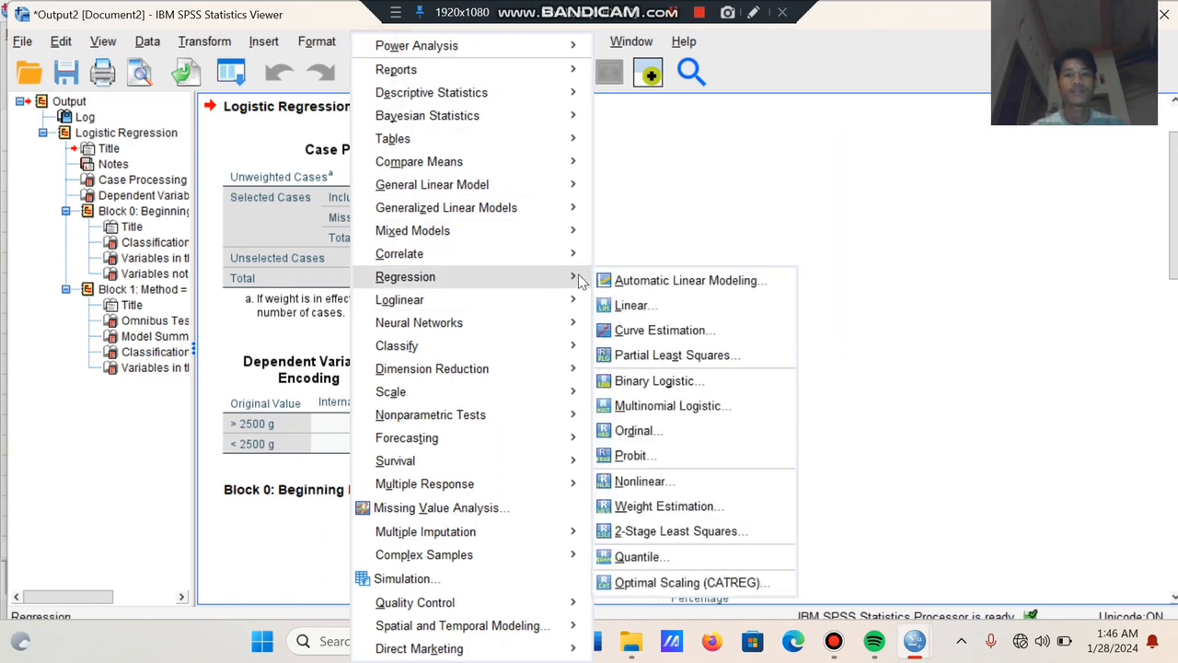
pyautogui.click(657, 382)
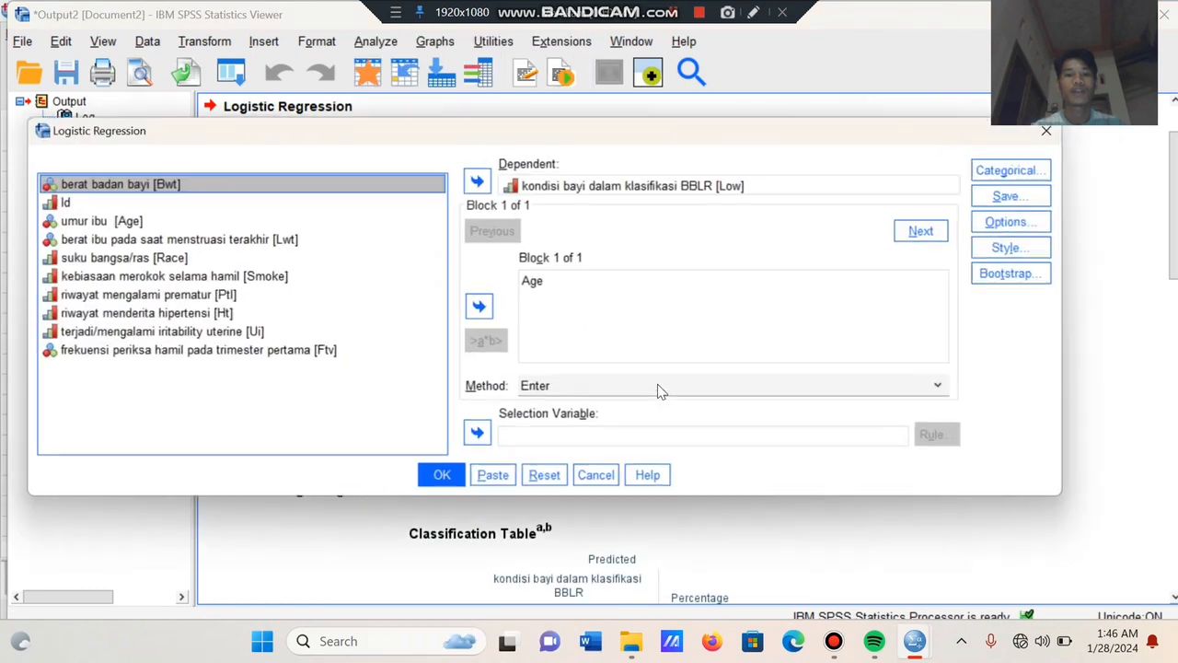
pyautogui.click(565, 302)
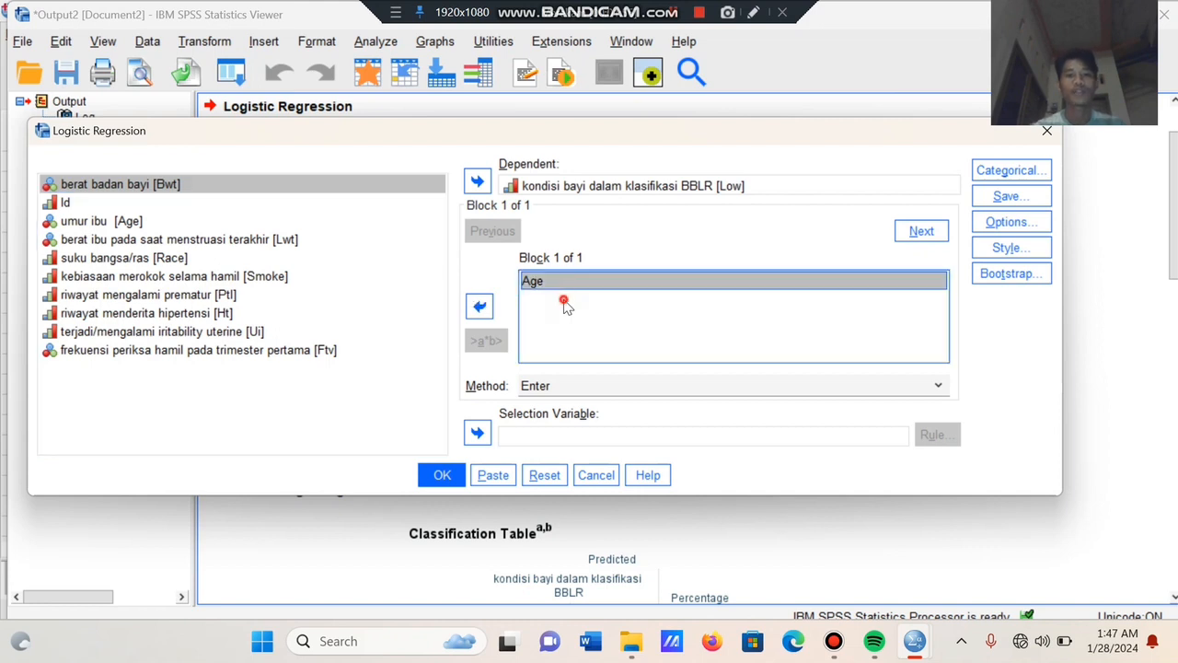
pyautogui.click(179, 260)
pyautogui.click(478, 308)
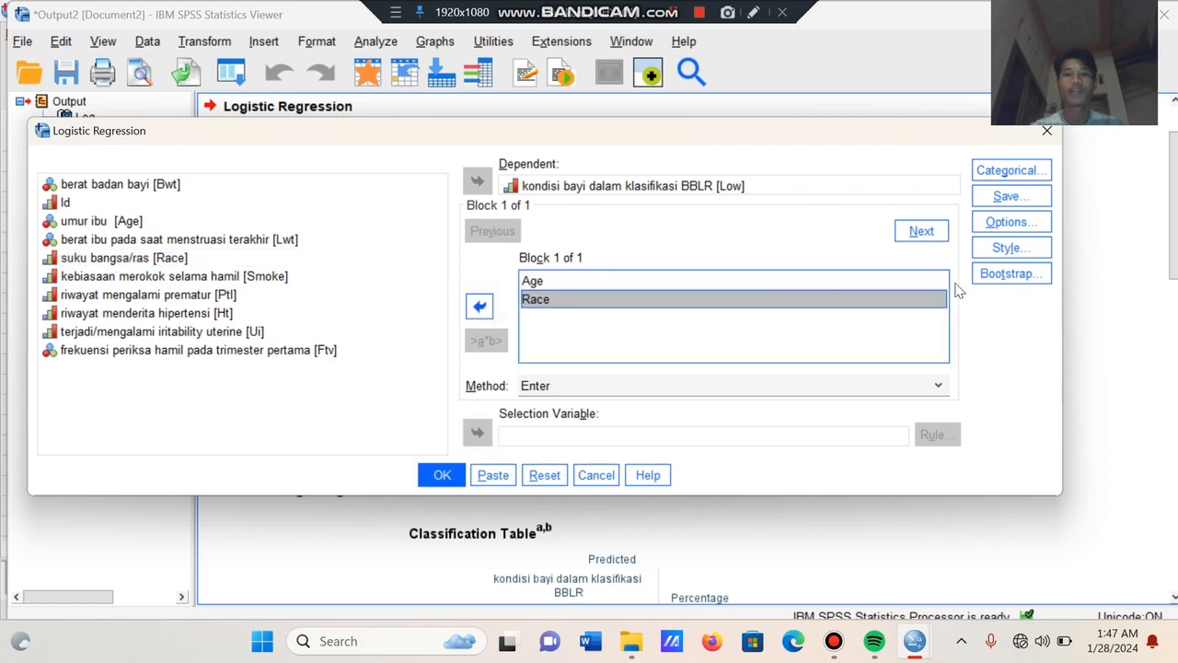
# Define Race as a categorical covariate with Indicator contrast, select First as its reference category, and run the regression.
pyautogui.click(1010, 173)
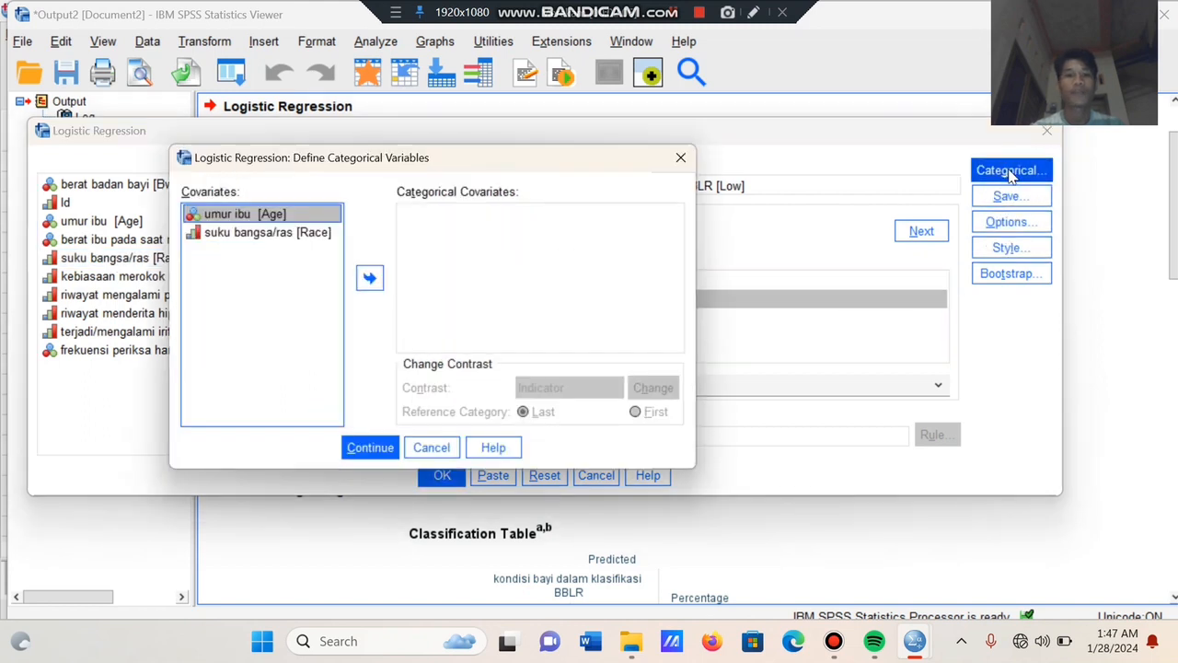
pyautogui.click(268, 233)
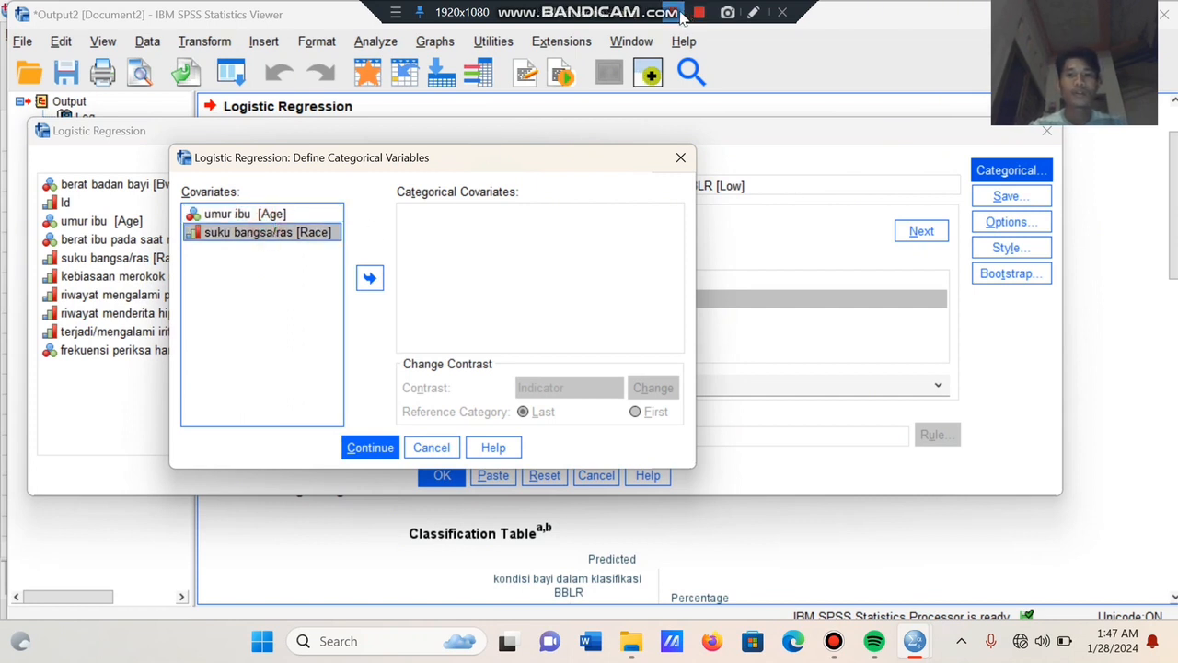
pyautogui.click(701, 9)
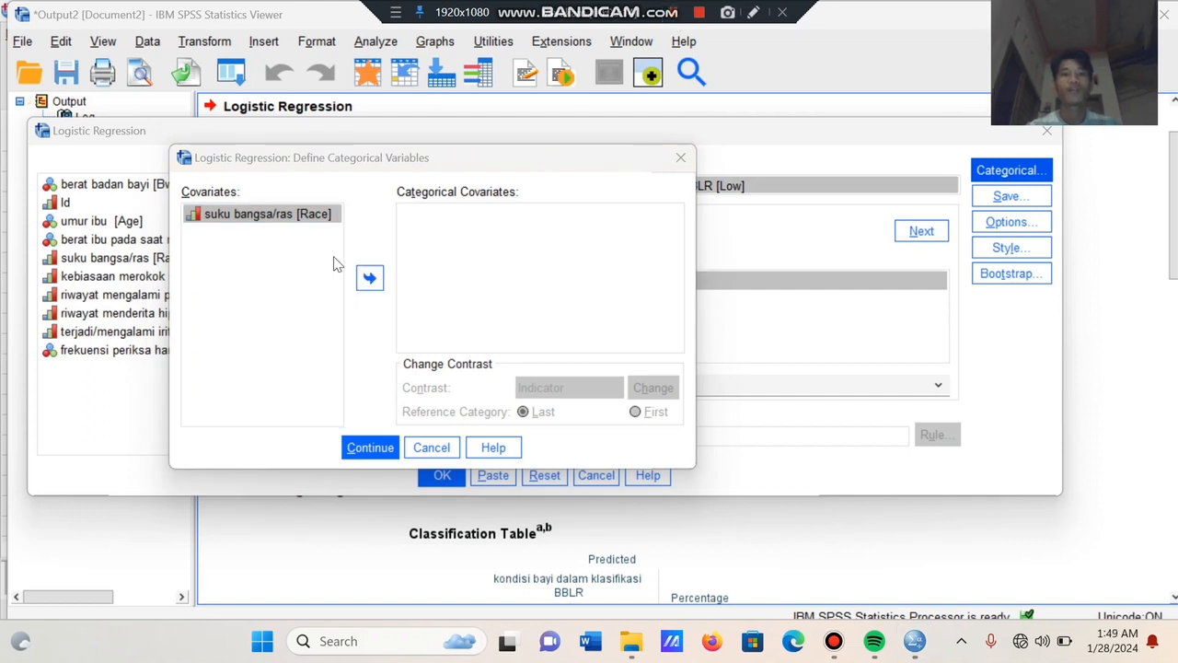
pyautogui.click(369, 277)
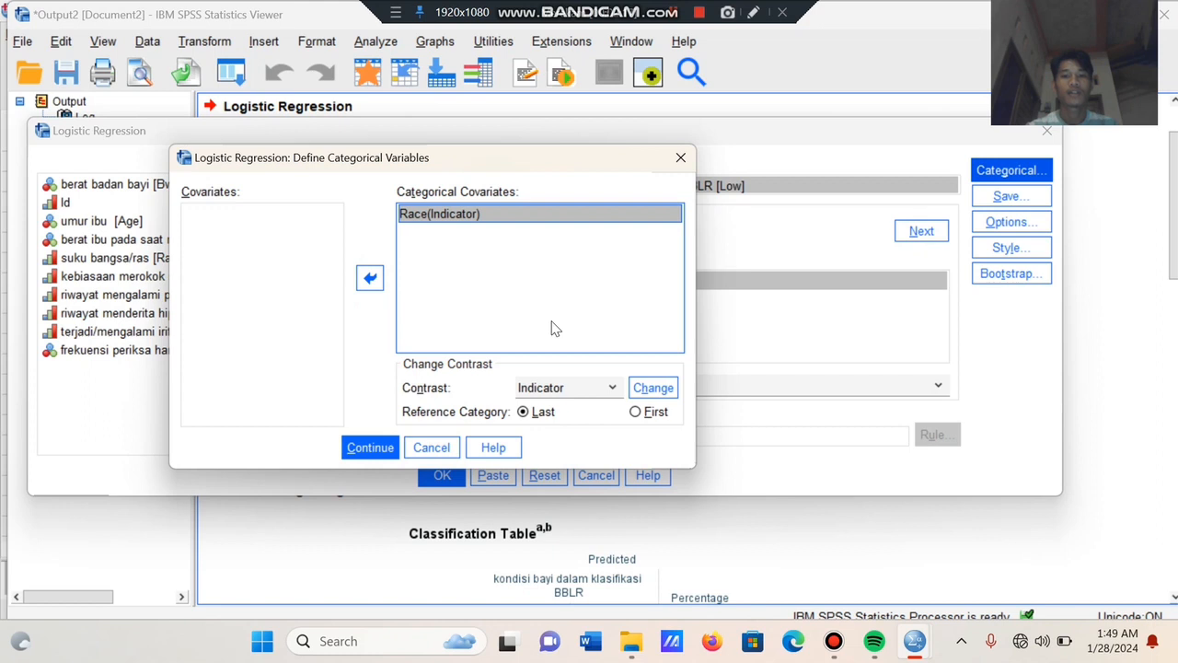
pyautogui.click(636, 412)
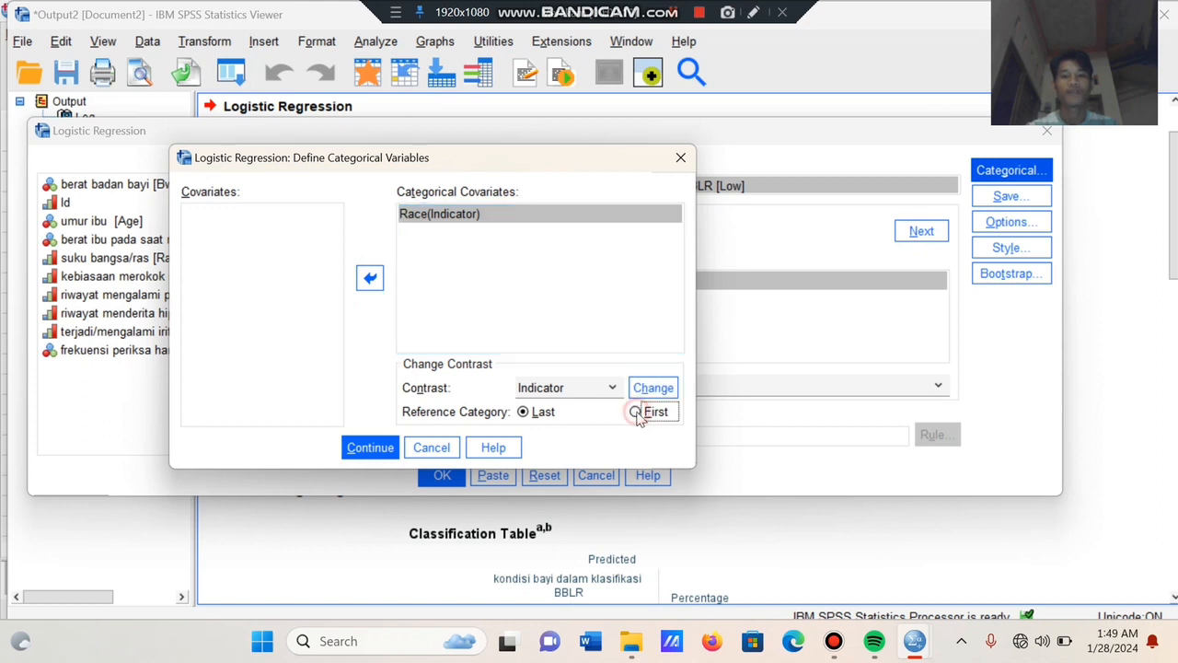
pyautogui.click(381, 447)
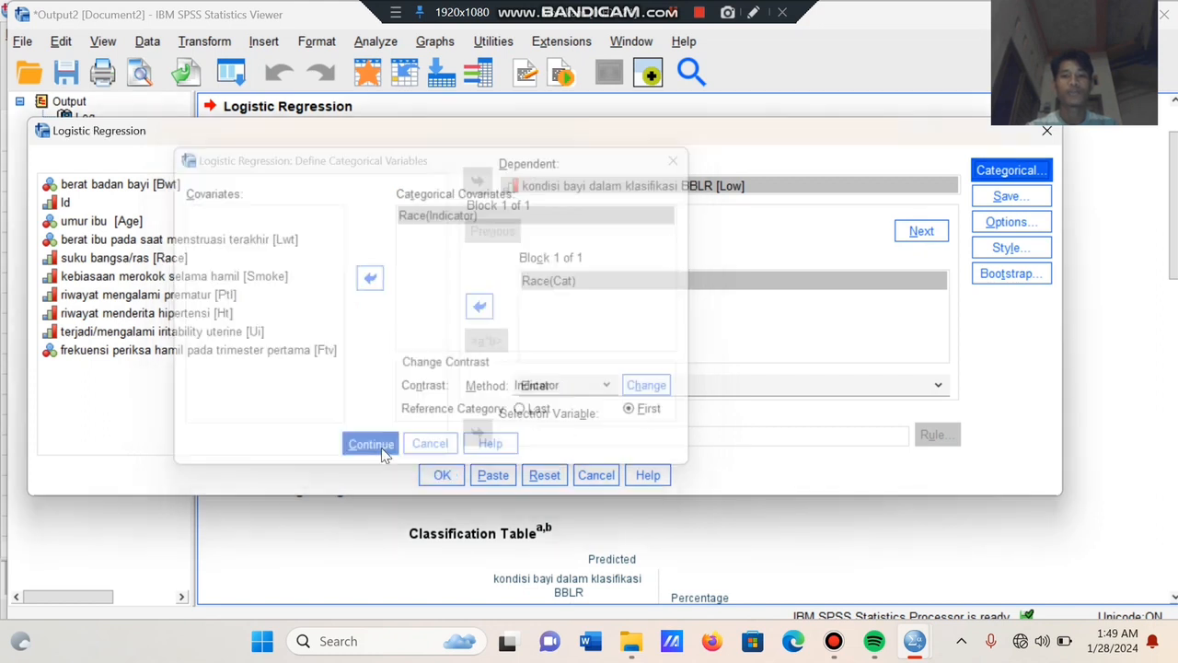
pyautogui.click(442, 474)
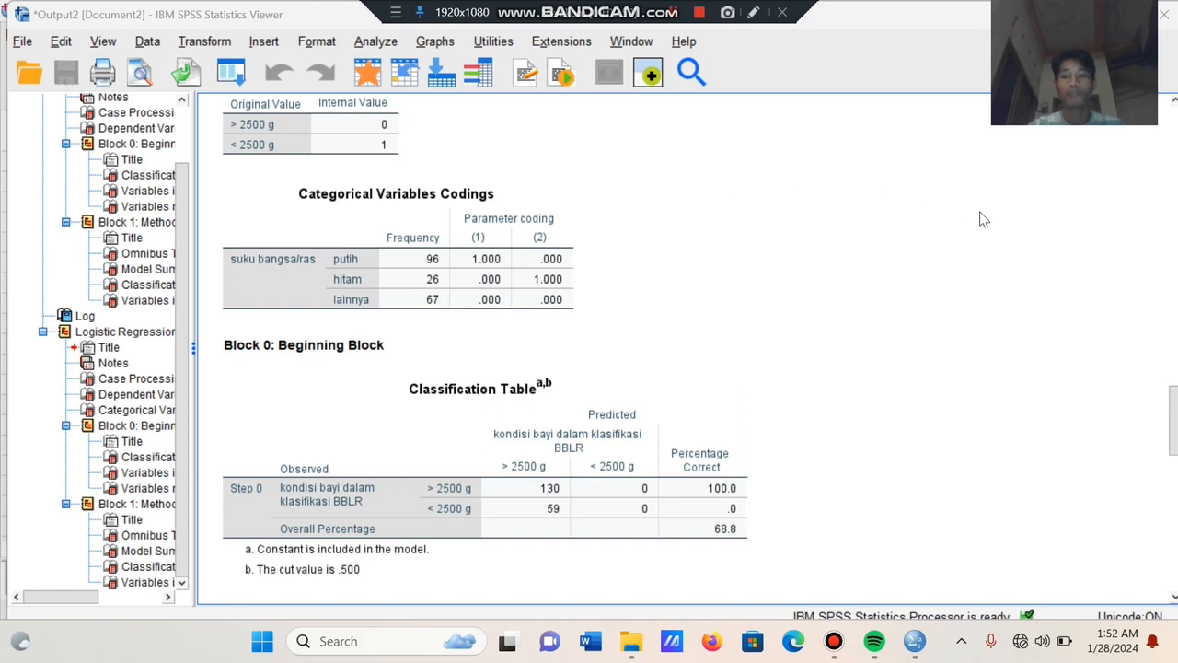
pyautogui.moveTo(1171, 419); pyautogui.dragTo(1174, 550)
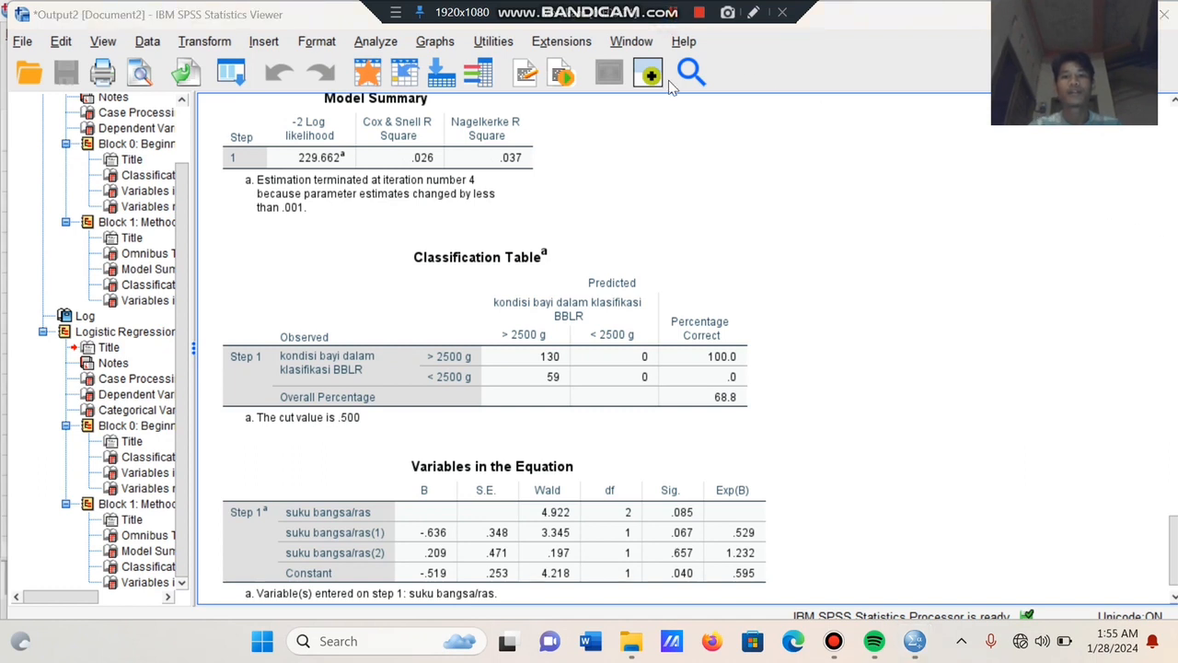
# Reopen the binary logistic regression setup and replace the Race covariate with hypertension history (Ht).
pyautogui.click(373, 43)
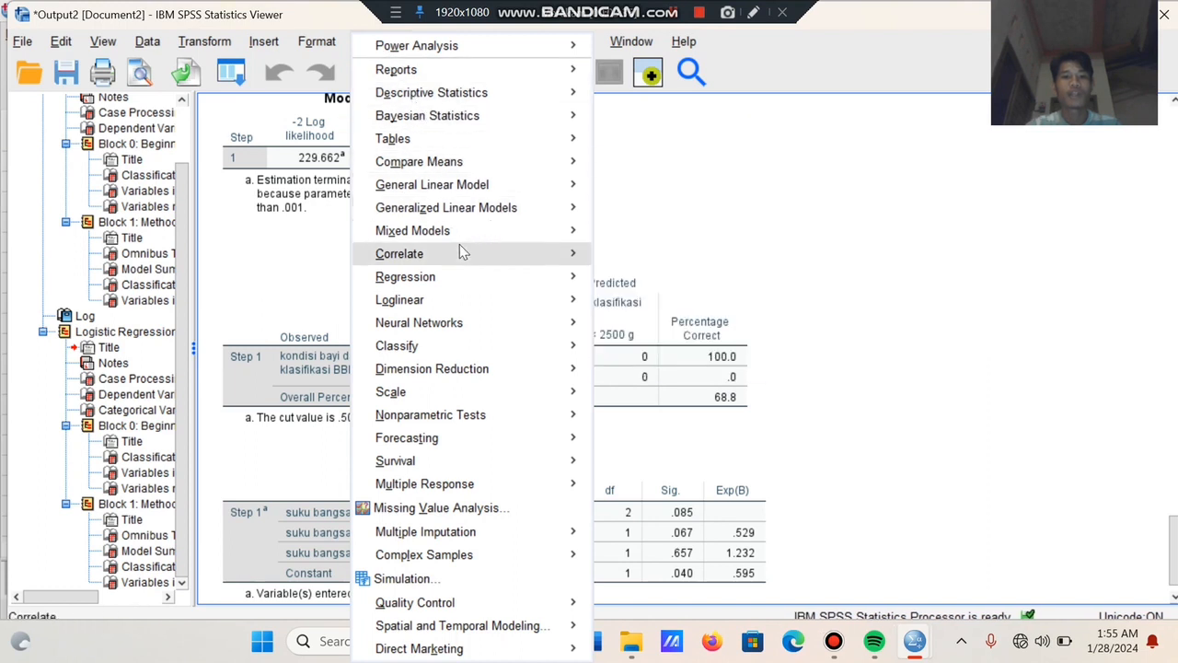
pyautogui.moveTo(485, 279)
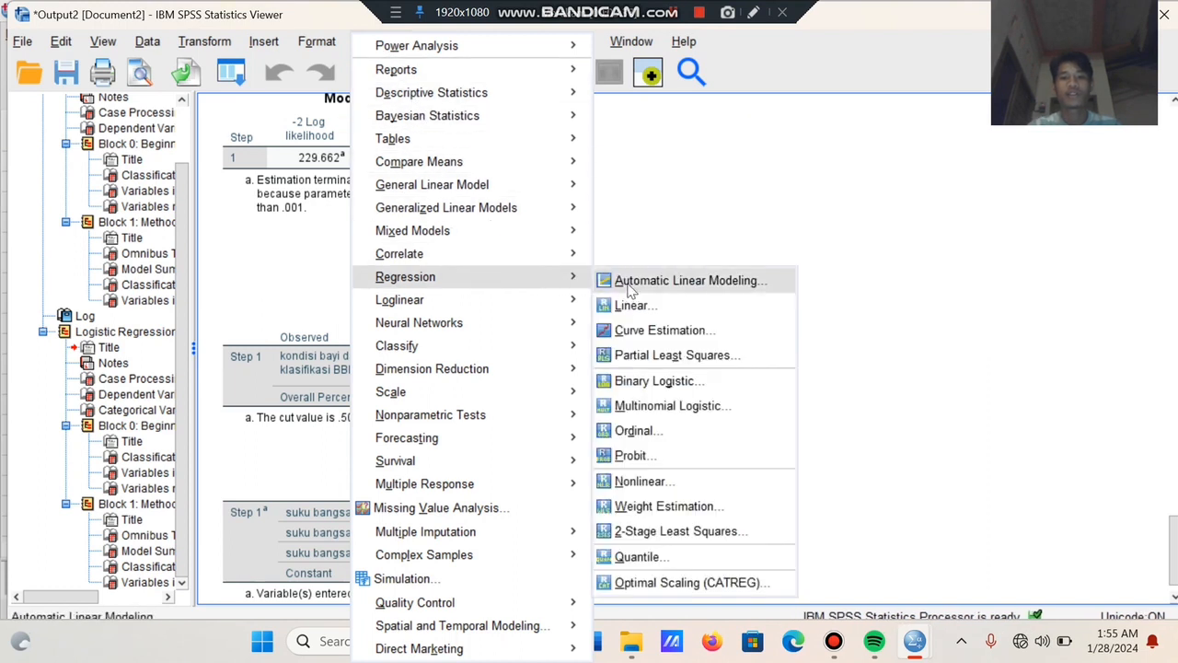
pyautogui.click(651, 382)
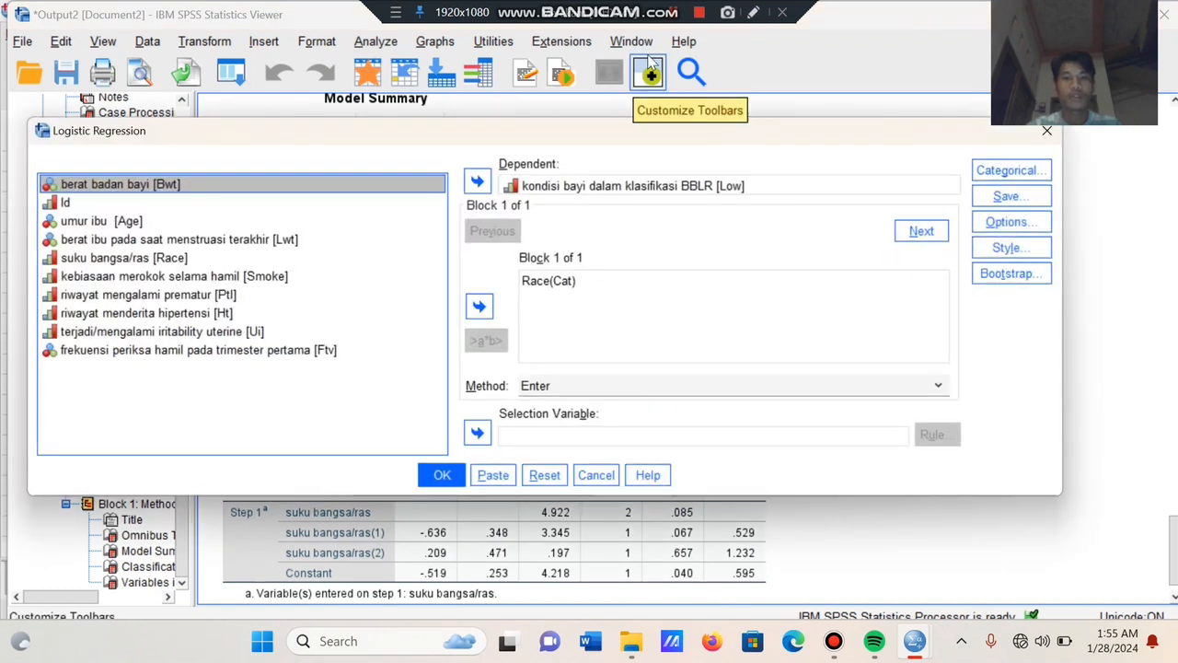
pyautogui.click(672, 13)
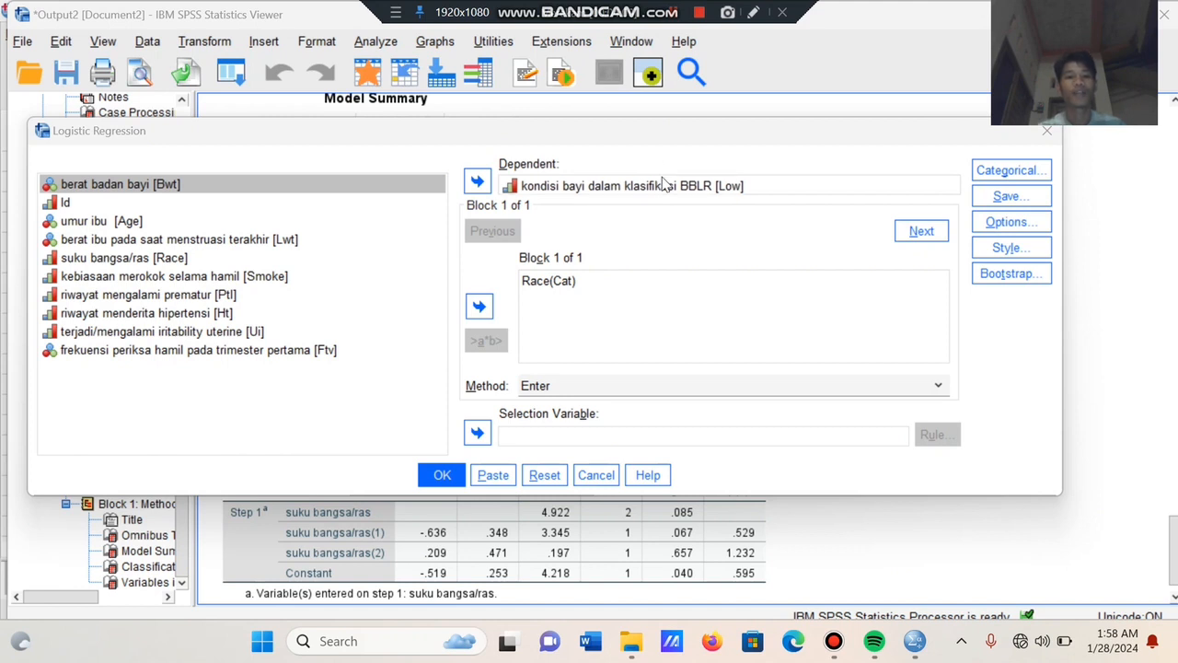
pyautogui.click(230, 313)
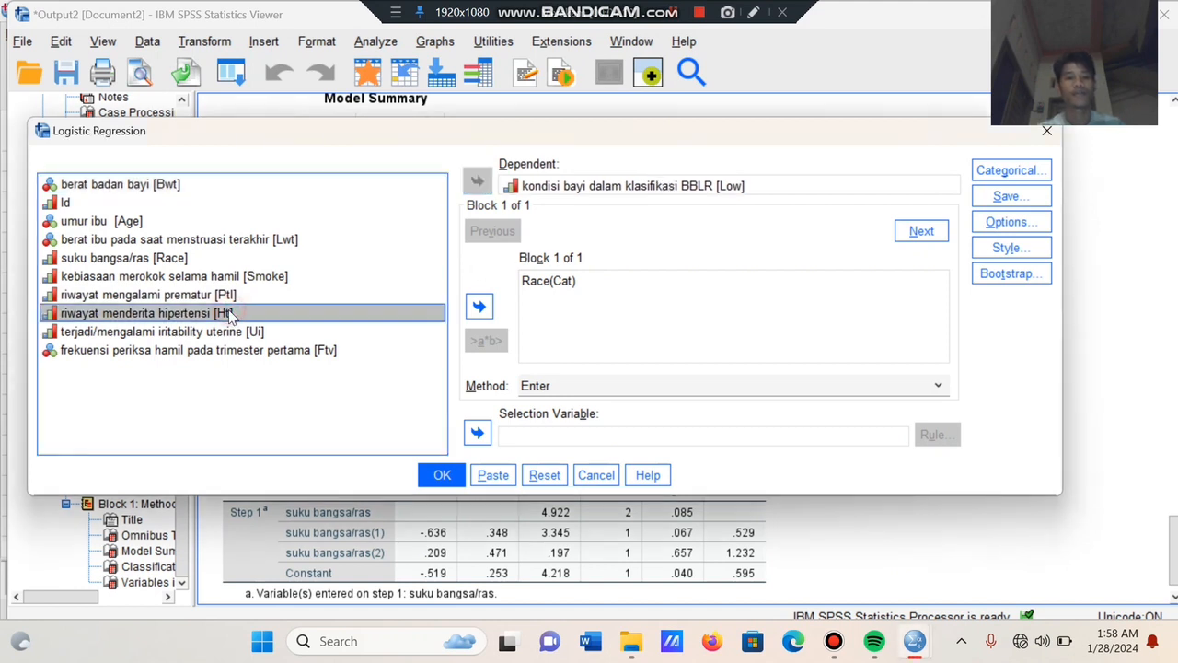
pyautogui.click(479, 308)
pyautogui.click(550, 281)
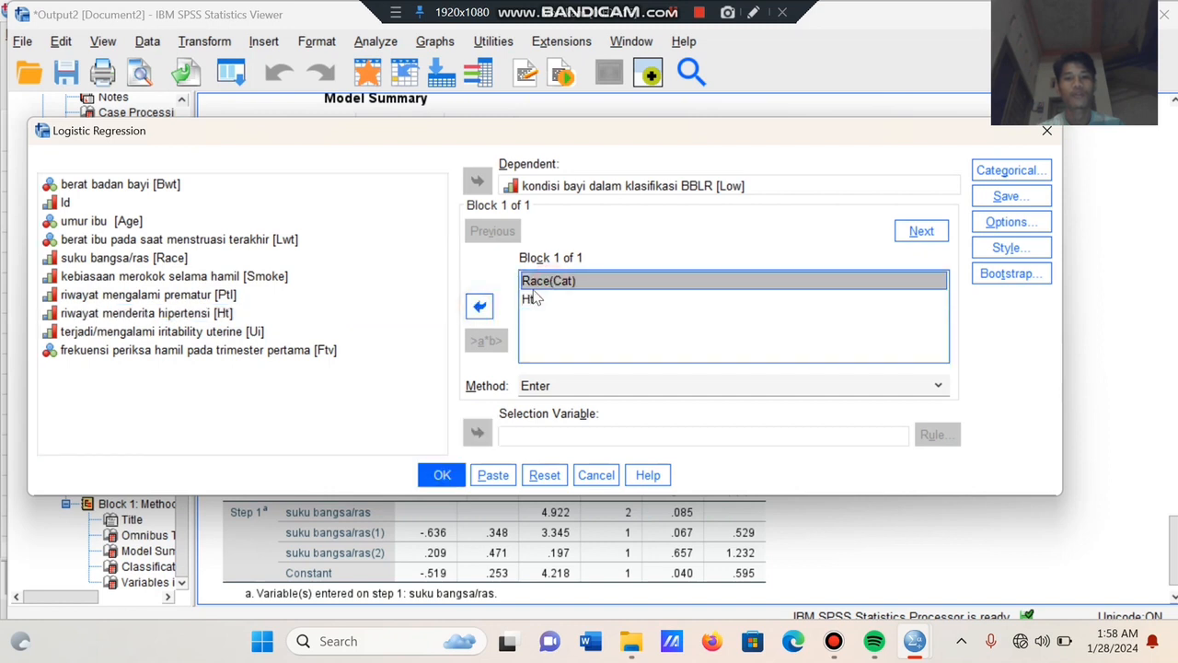
pyautogui.click(479, 307)
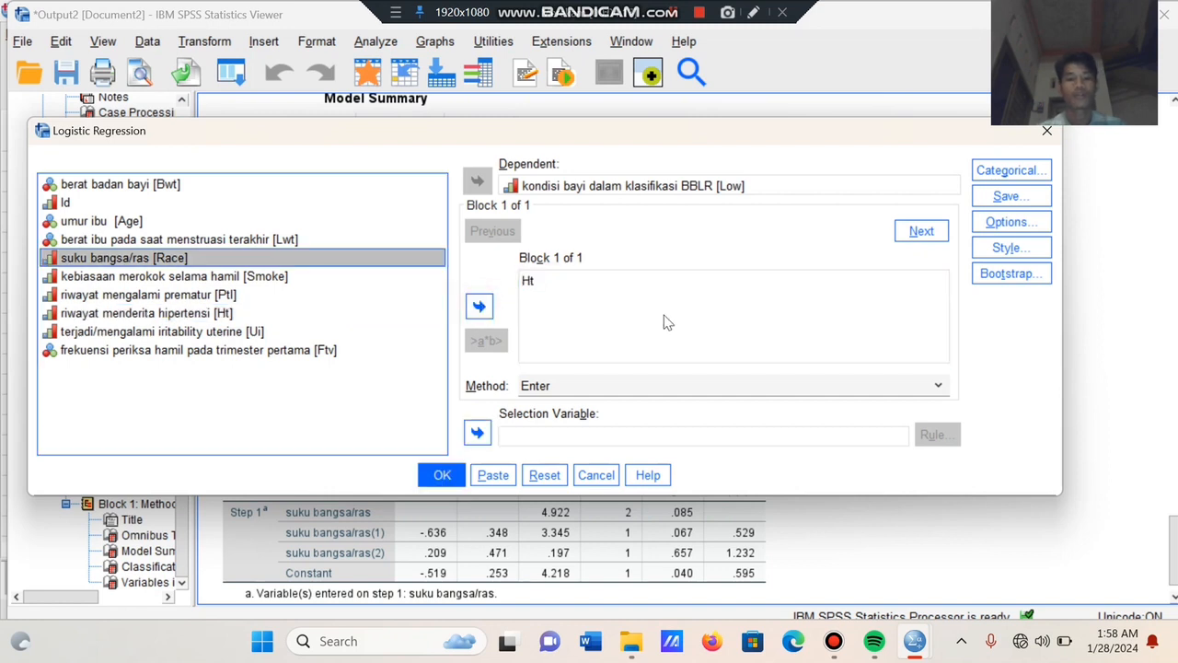
# Enter hypertension history (Ht) as the only covariate for the dependent variable Low and run the regression.
pyautogui.click(672, 13)
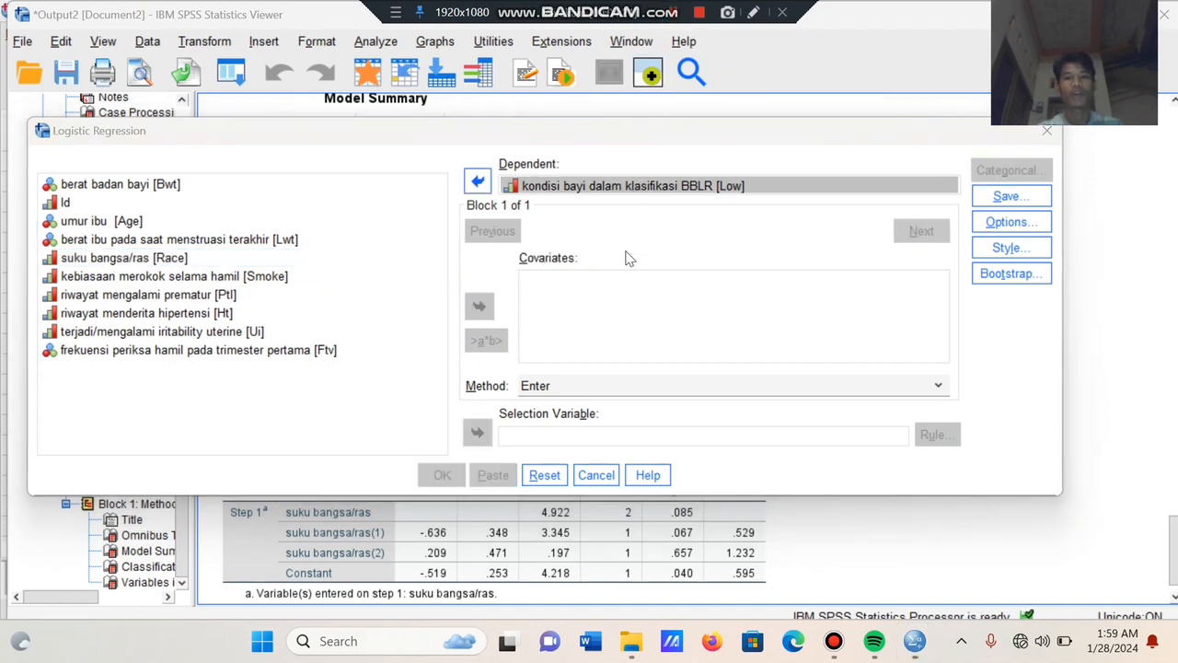
pyautogui.click(212, 313)
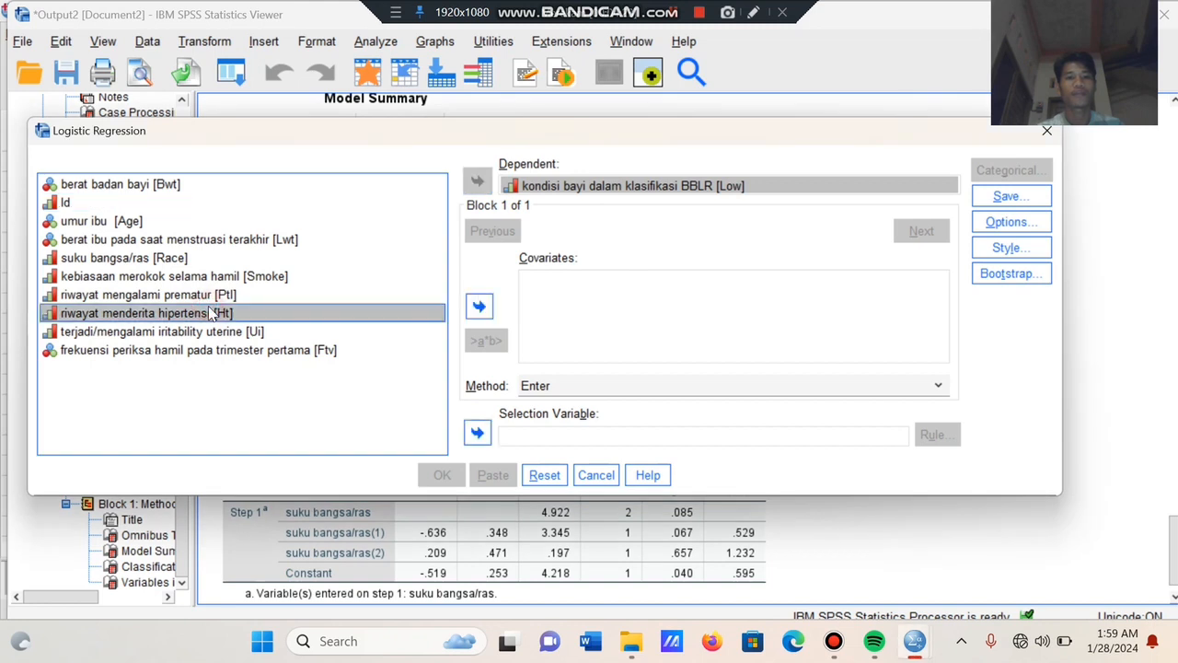
pyautogui.click(488, 311)
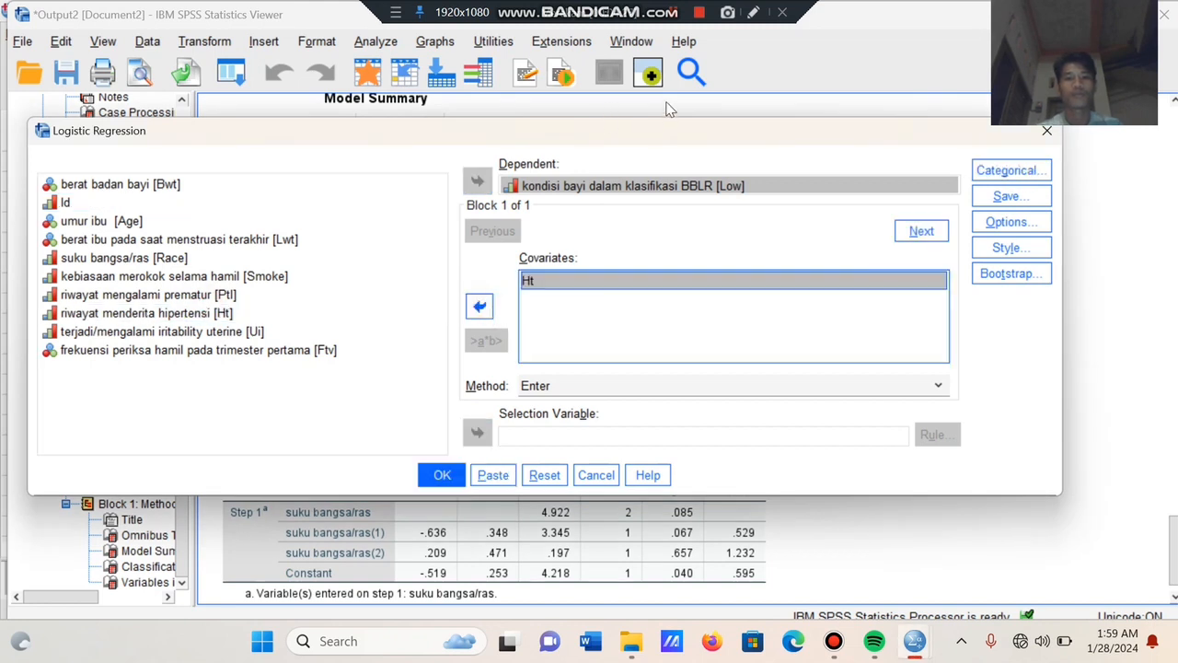
pyautogui.click(683, 13)
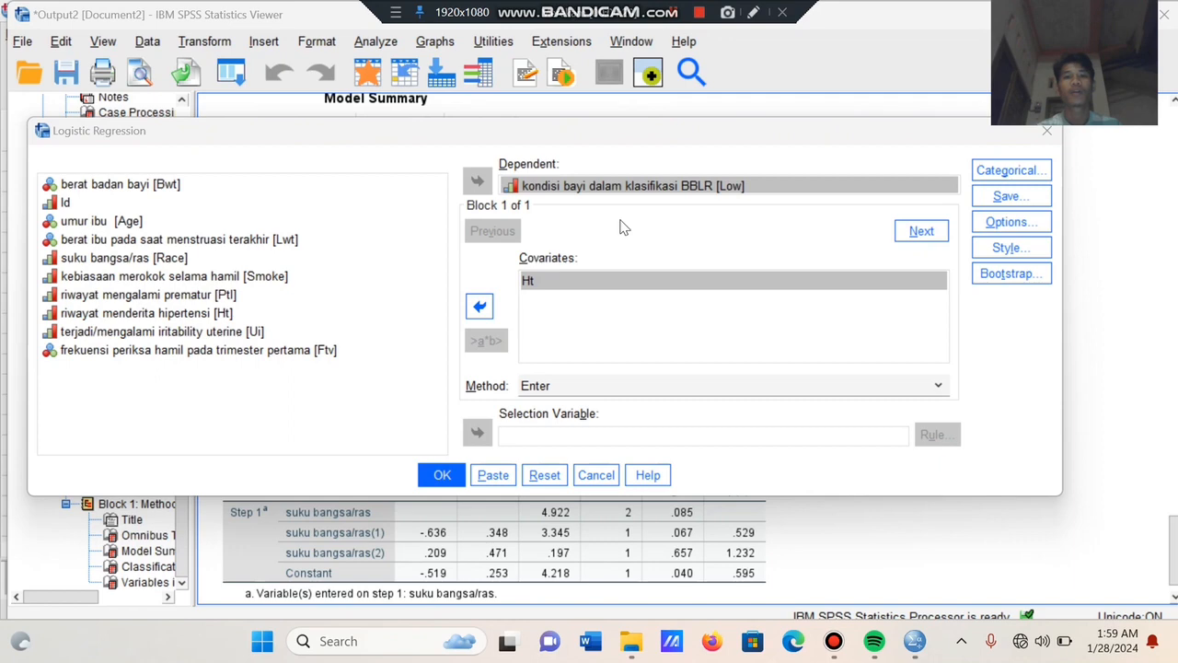
pyautogui.click(442, 475)
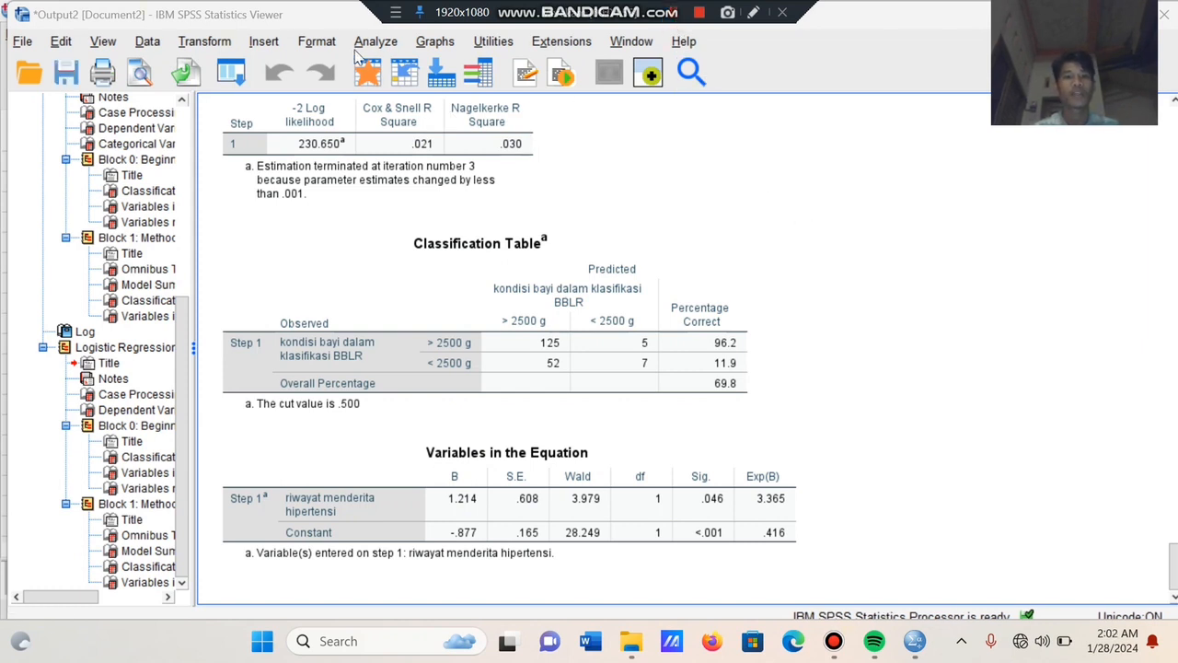
# Rerun the binary logistic regression of Low with uterine irritability (Ui) replacing Ht as the only covariate, using the Enter method.
pyautogui.click(378, 39)
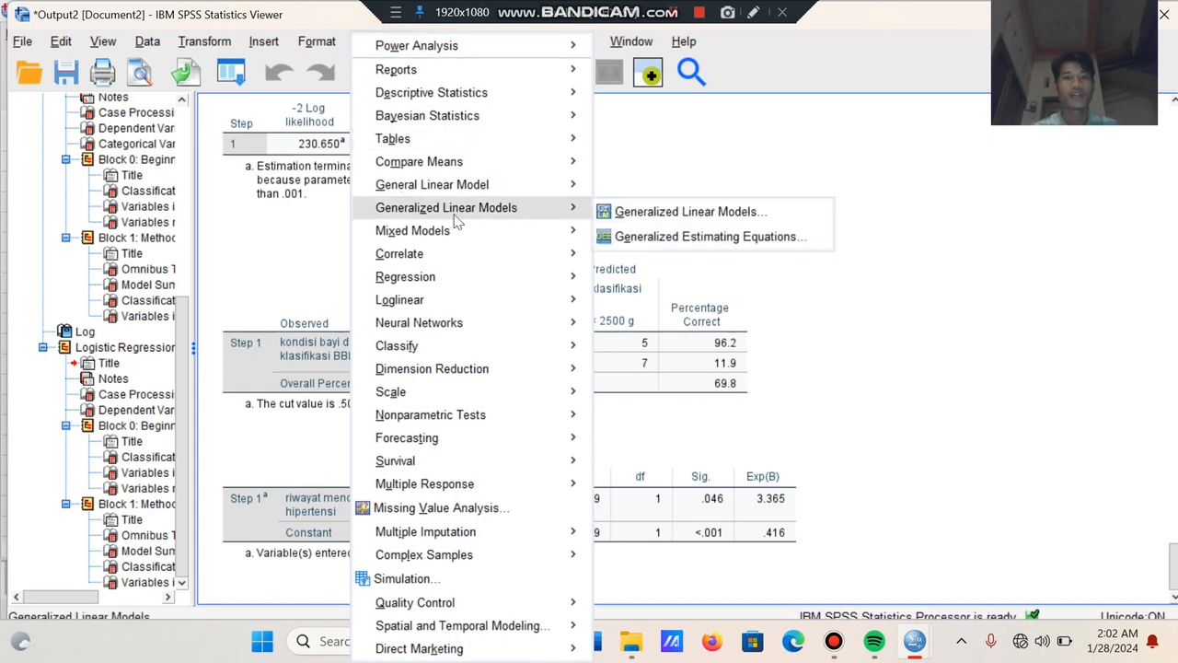
pyautogui.moveTo(518, 272)
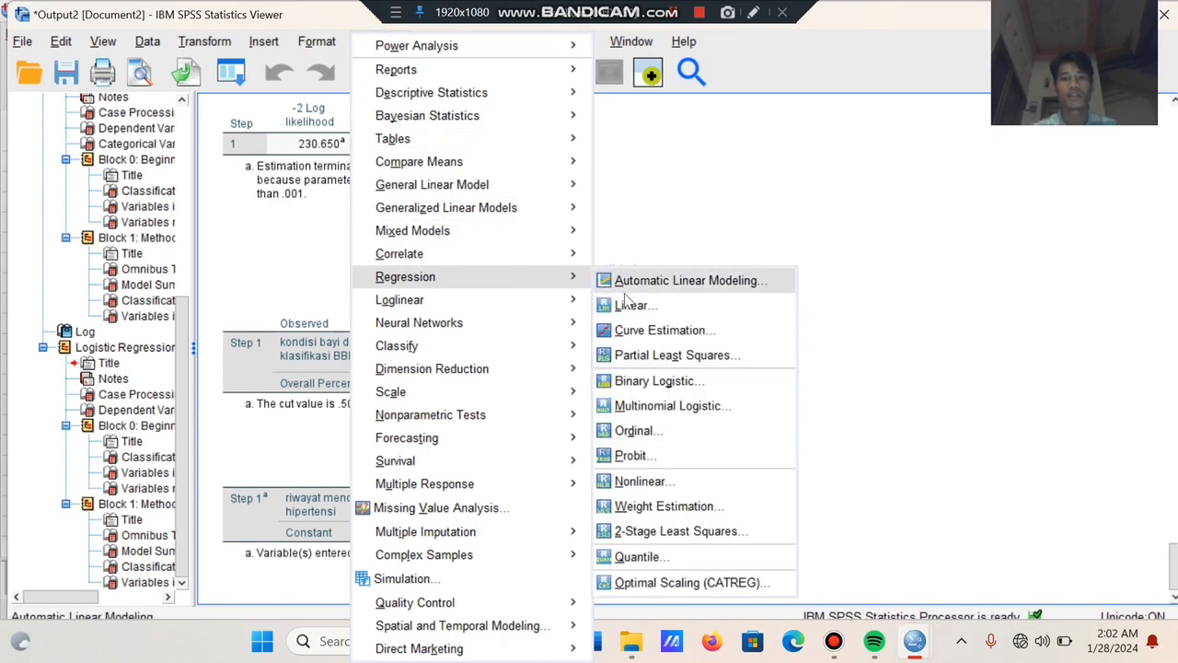
pyautogui.click(657, 381)
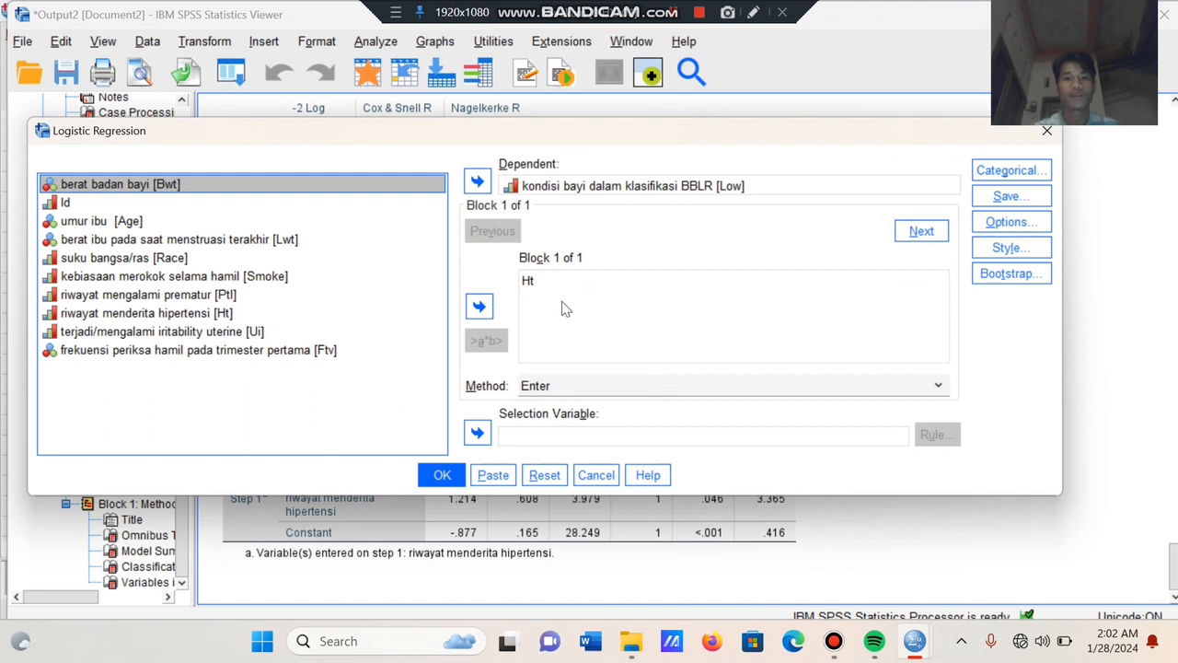
pyautogui.click(563, 306)
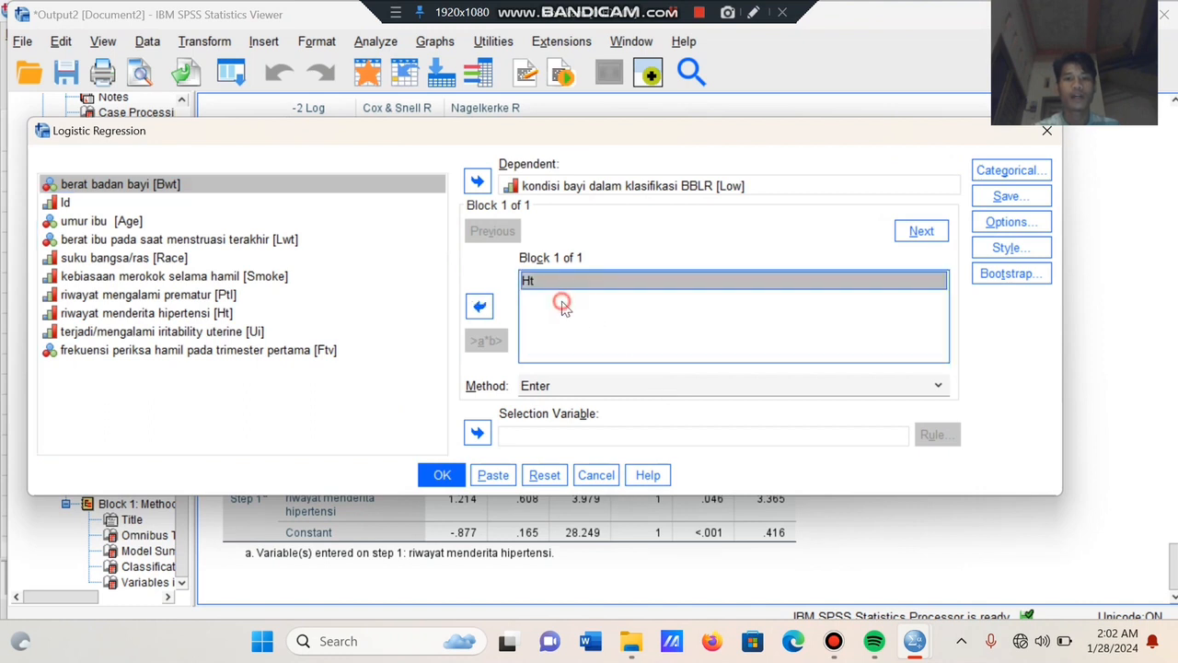
pyautogui.click(476, 308)
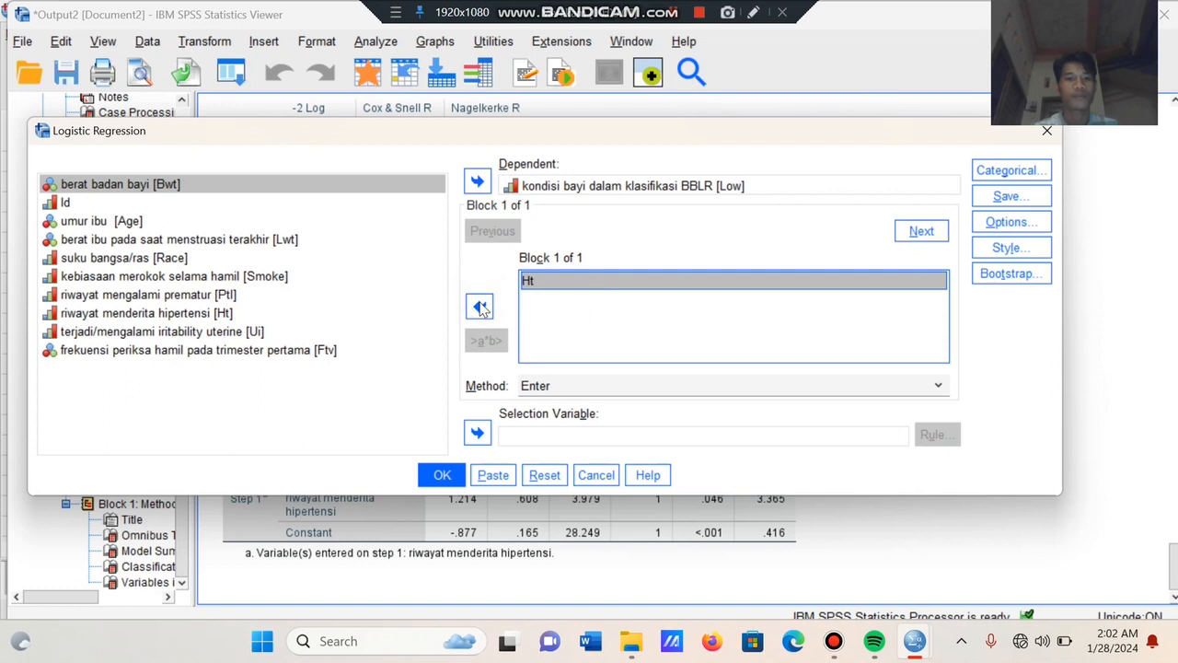
pyautogui.click(321, 333)
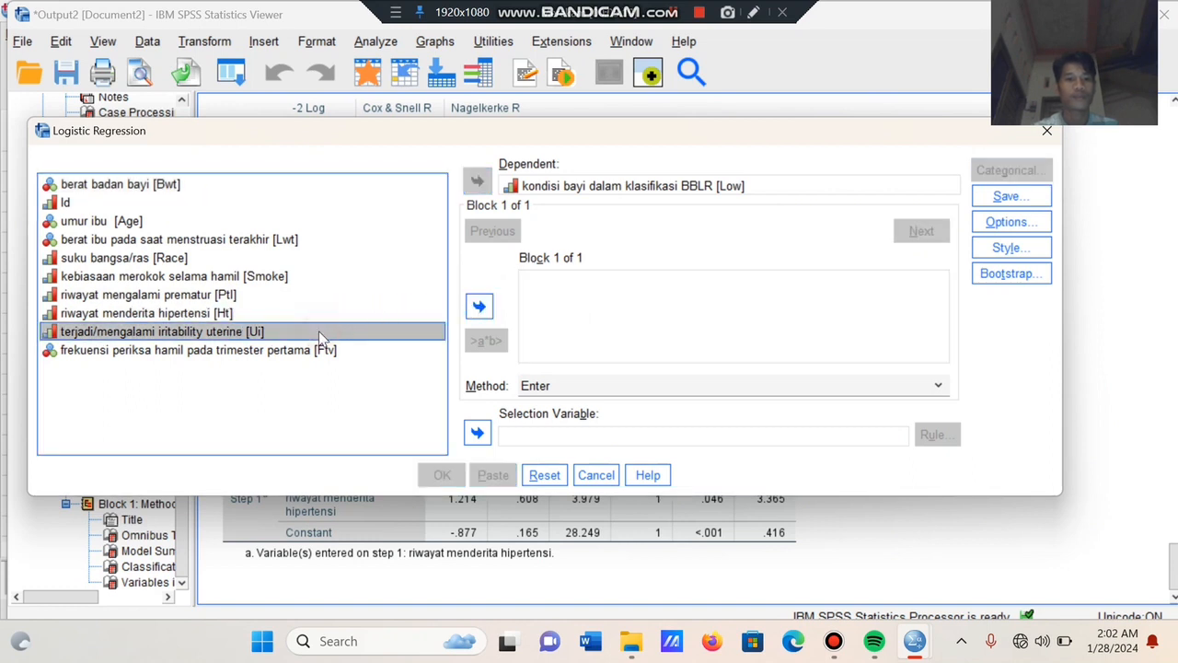
pyautogui.click(478, 307)
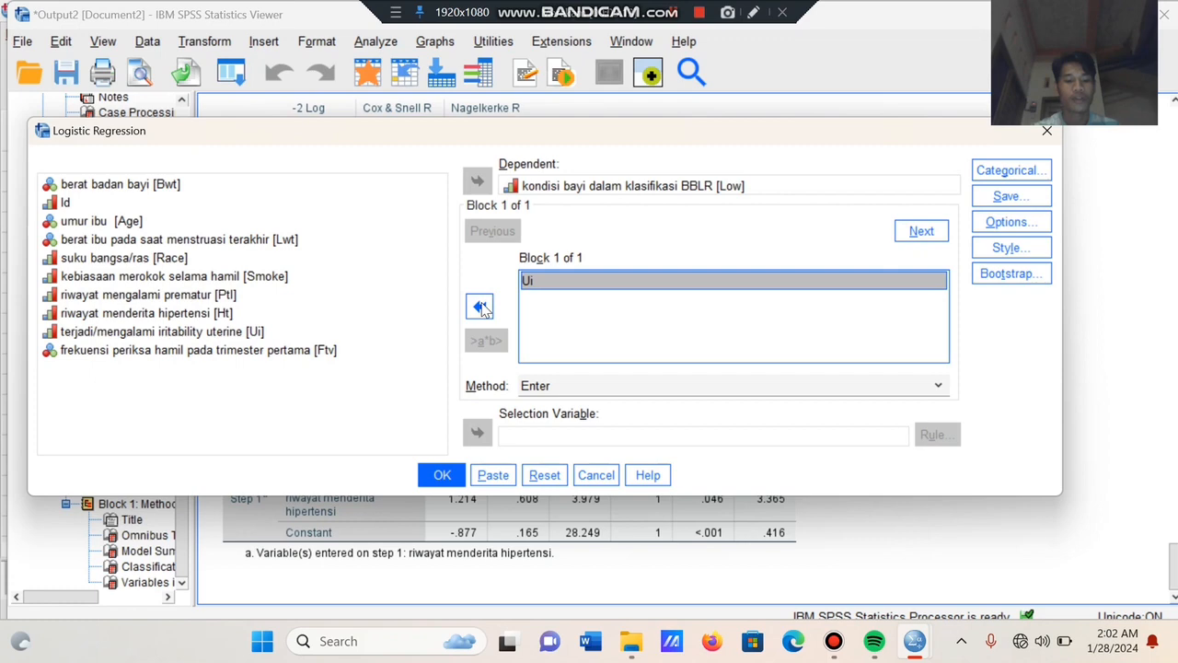
pyautogui.click(442, 476)
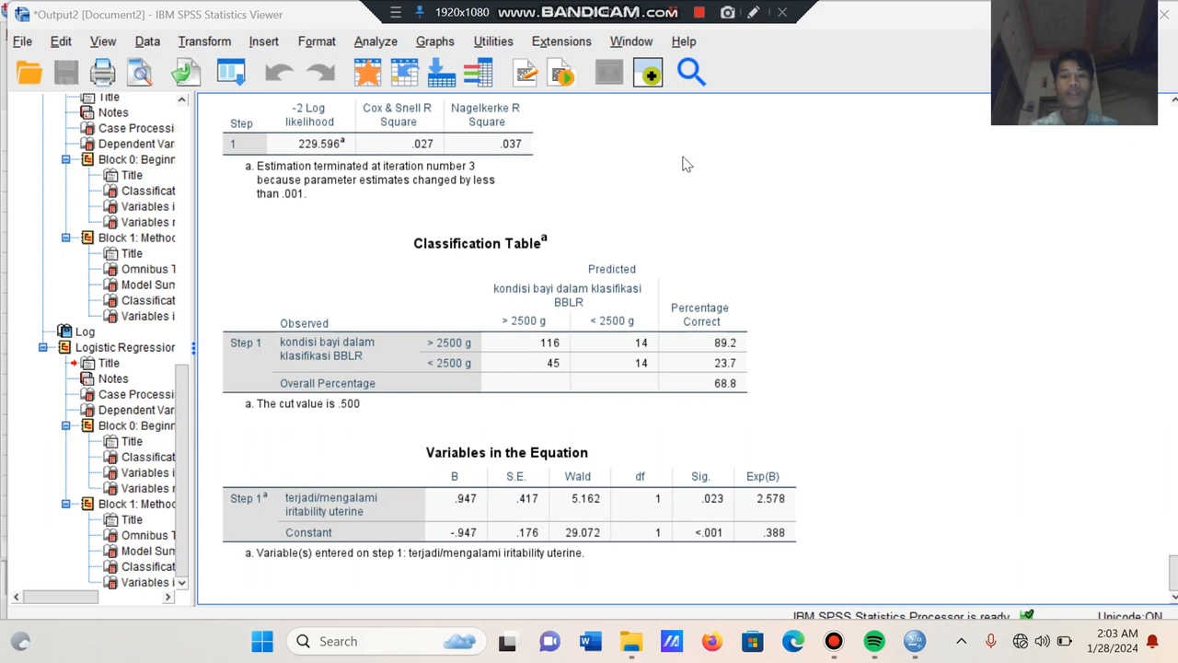
# Replace the Ui covariate with first-trimester prenatal visit frequency (Ftv) in the binary logistic regression of Low and run it.
pyautogui.click(378, 44)
pyautogui.moveTo(440, 218)
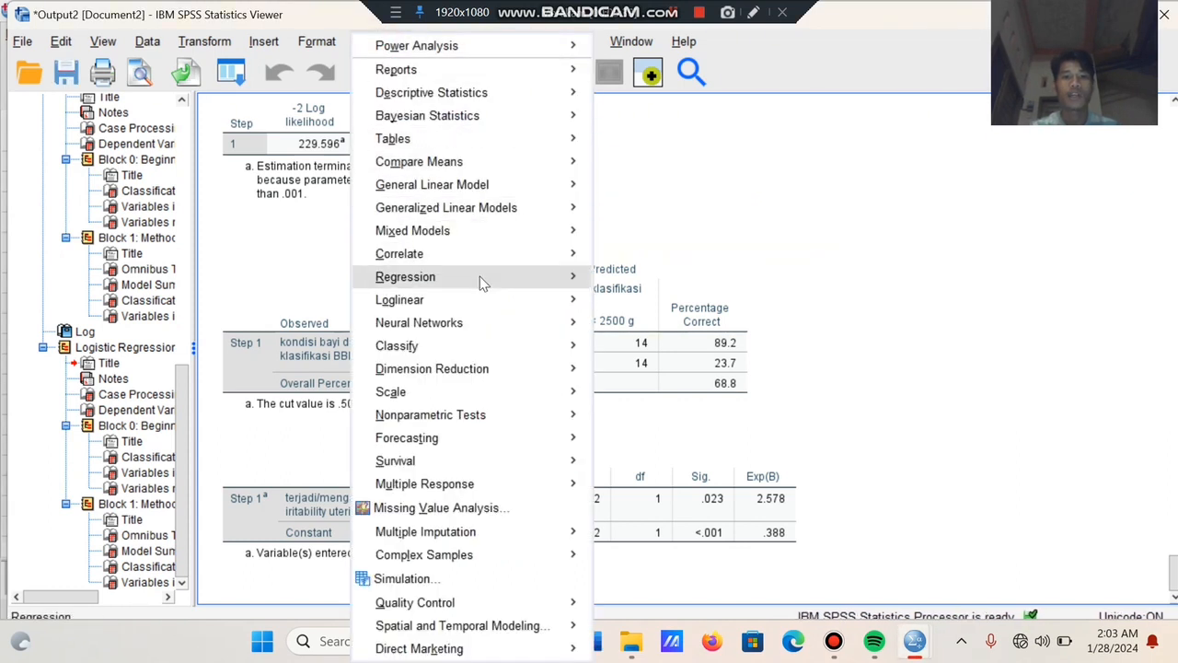
pyautogui.moveTo(483, 278)
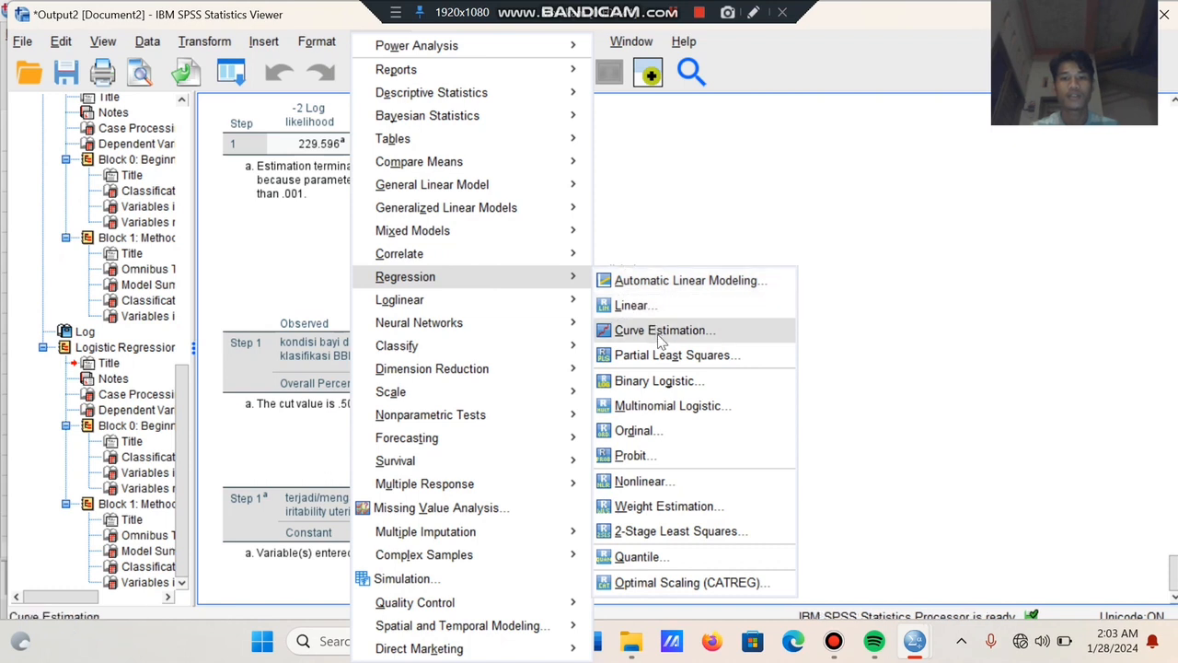
pyautogui.click(665, 382)
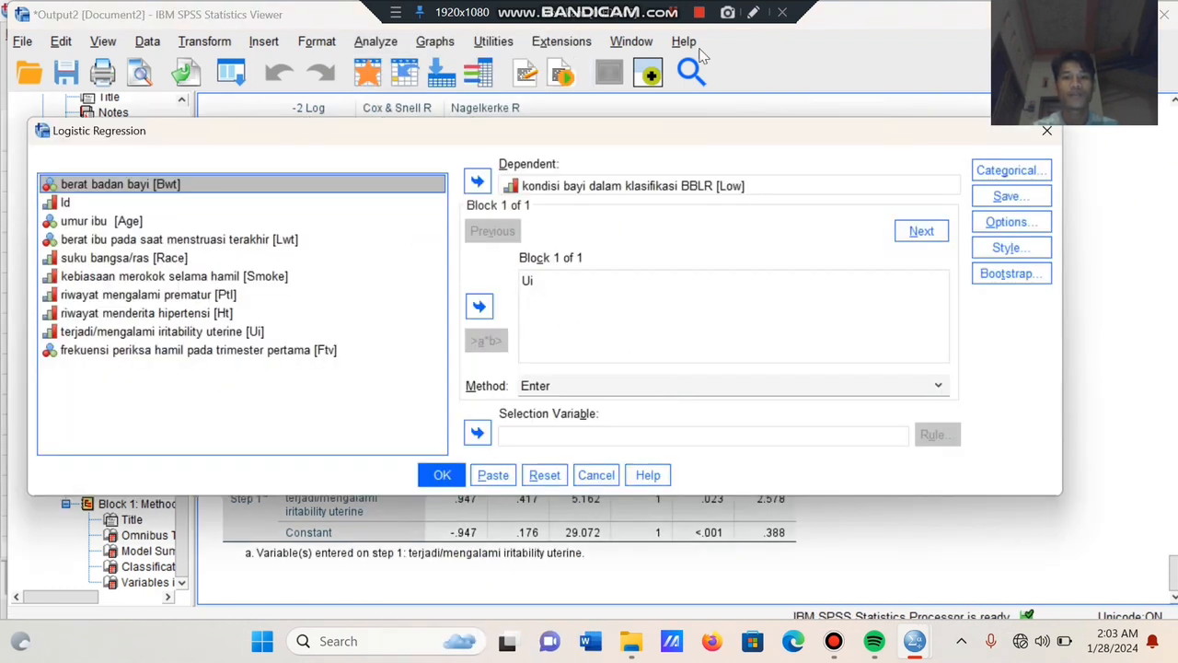
pyautogui.click(674, 13)
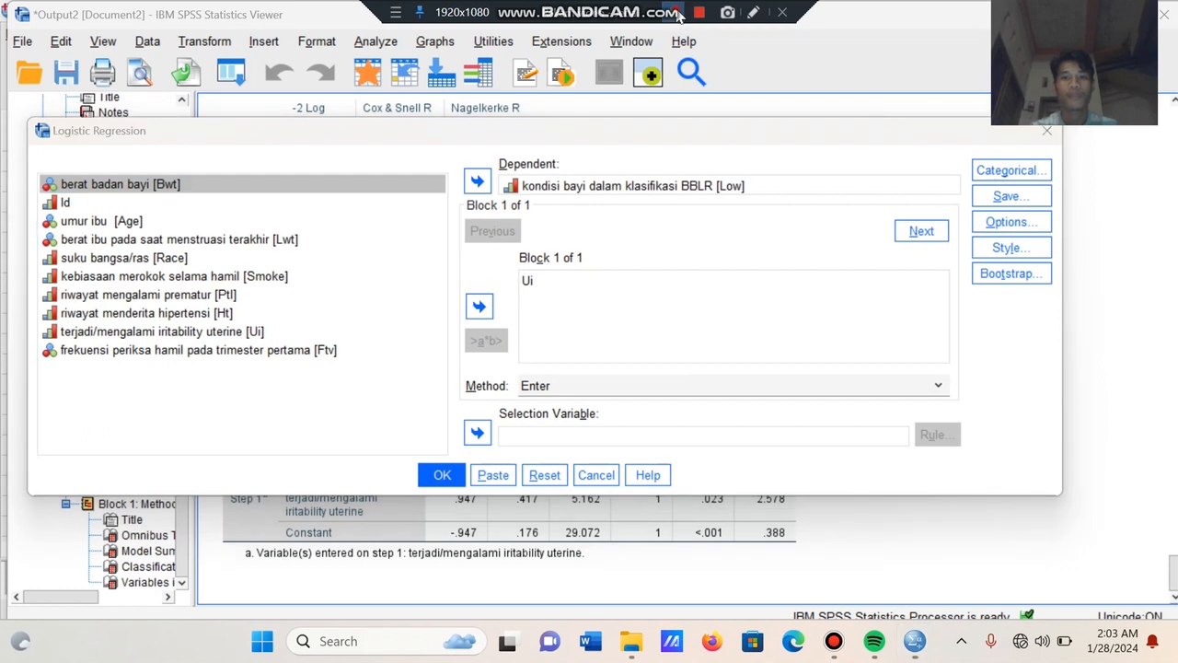
pyautogui.click(610, 331)
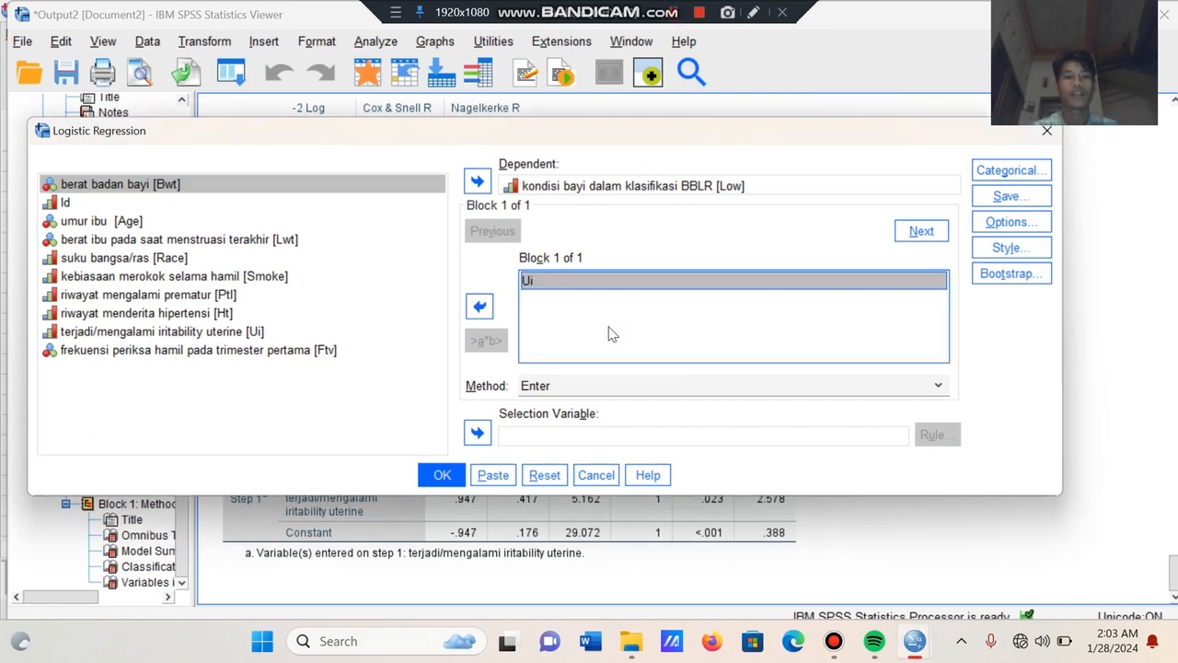
pyautogui.click(479, 306)
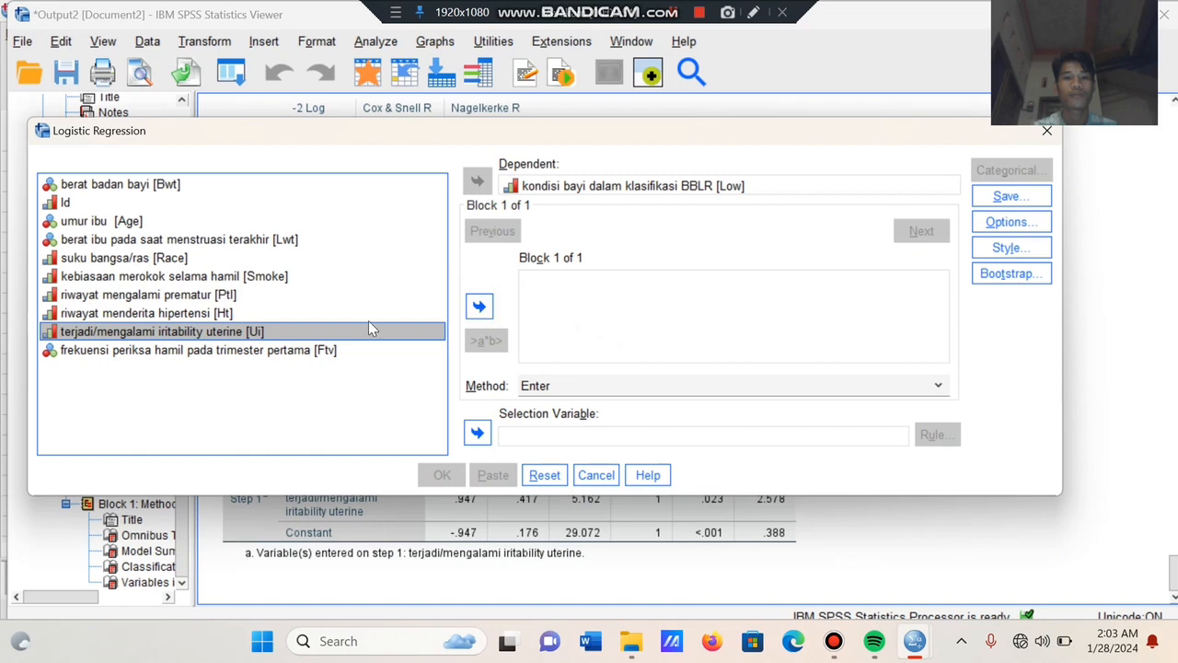
pyautogui.click(324, 354)
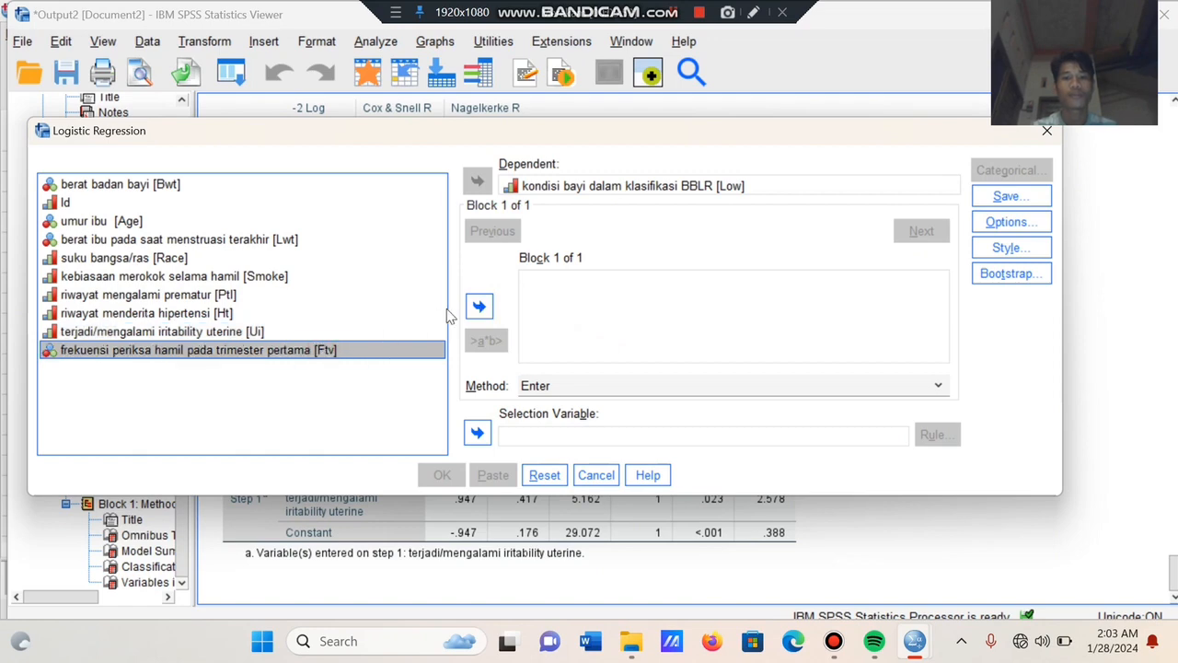
pyautogui.click(480, 306)
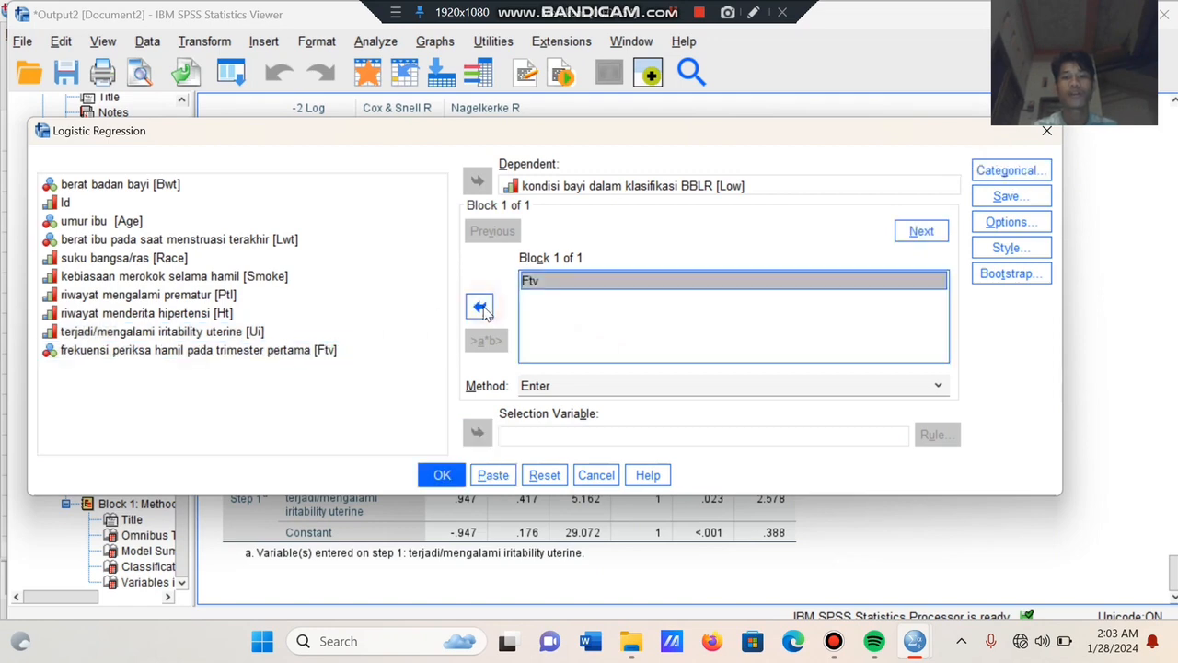
pyautogui.click(443, 476)
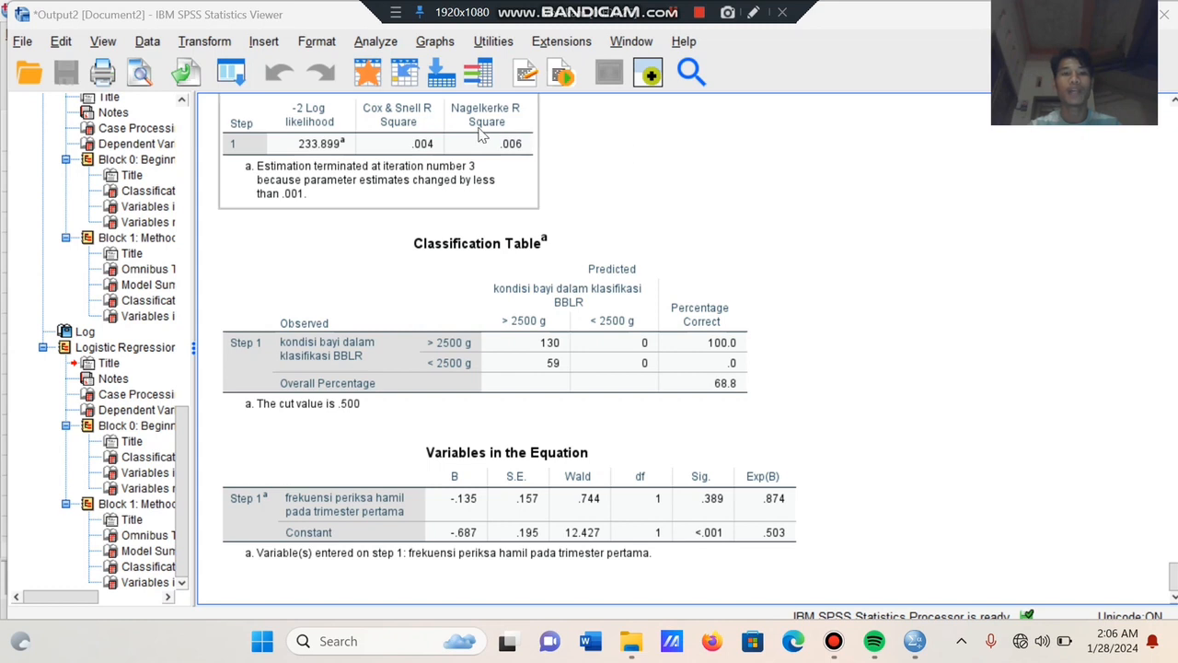
# Run the binary logistic regression of Low with smoking during pregnancy (Smoke) replacing Ftv as covariate, and show its Variables in the Equation table.
pyautogui.click(379, 44)
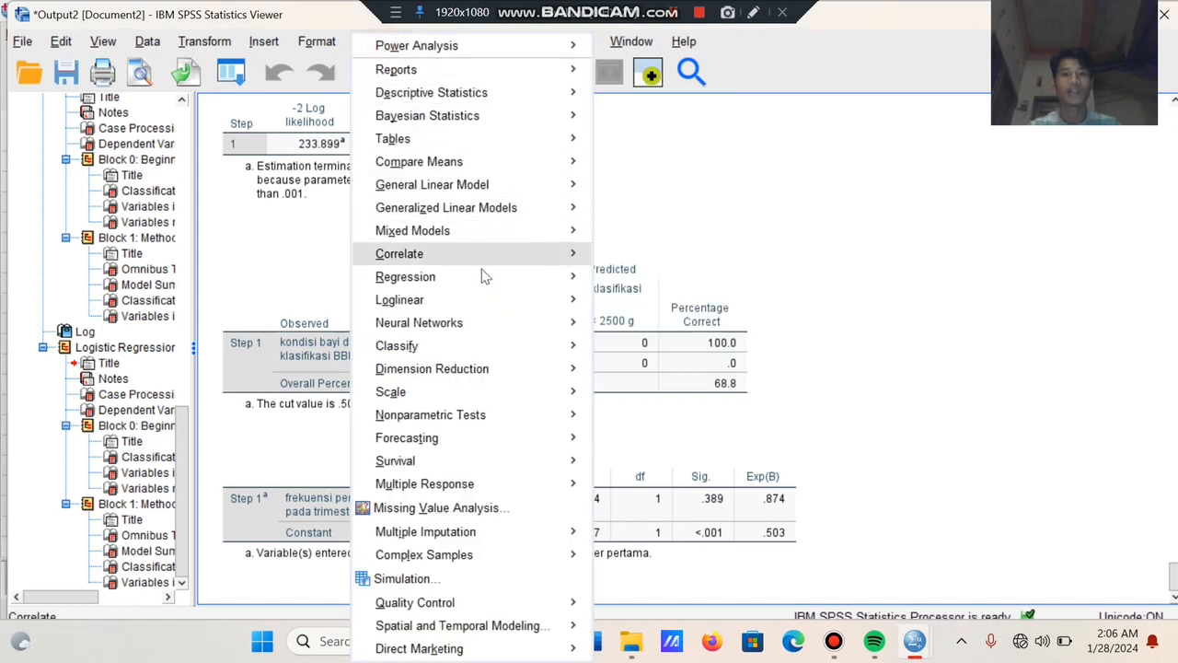
pyautogui.moveTo(481, 272)
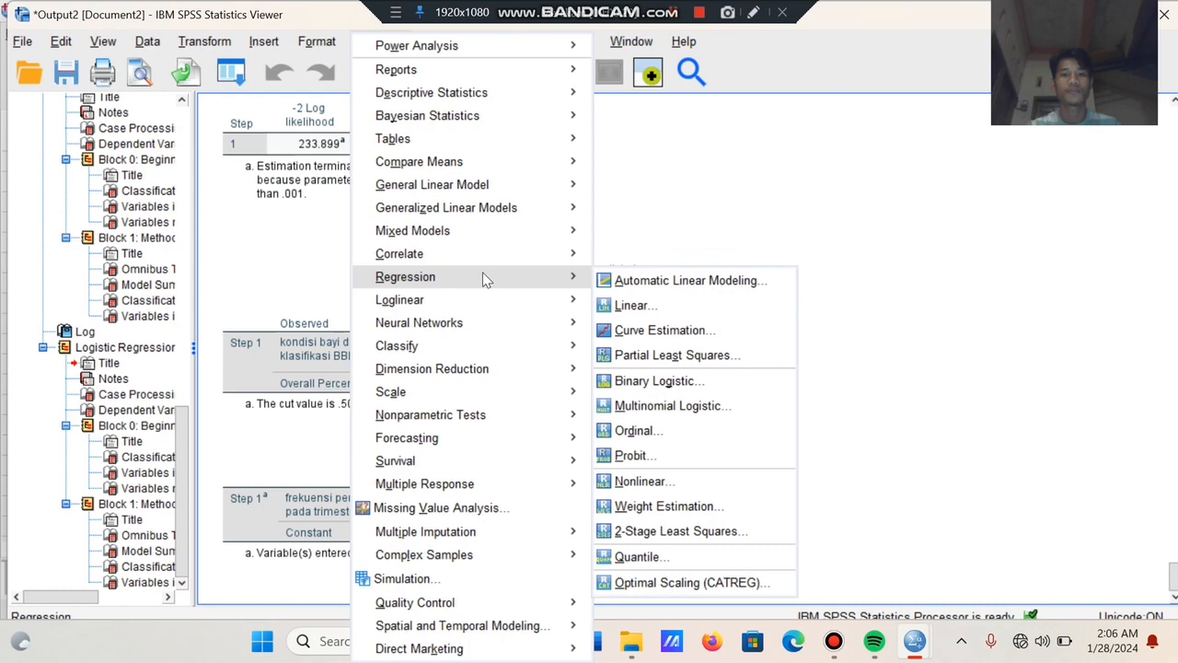
pyautogui.click(661, 380)
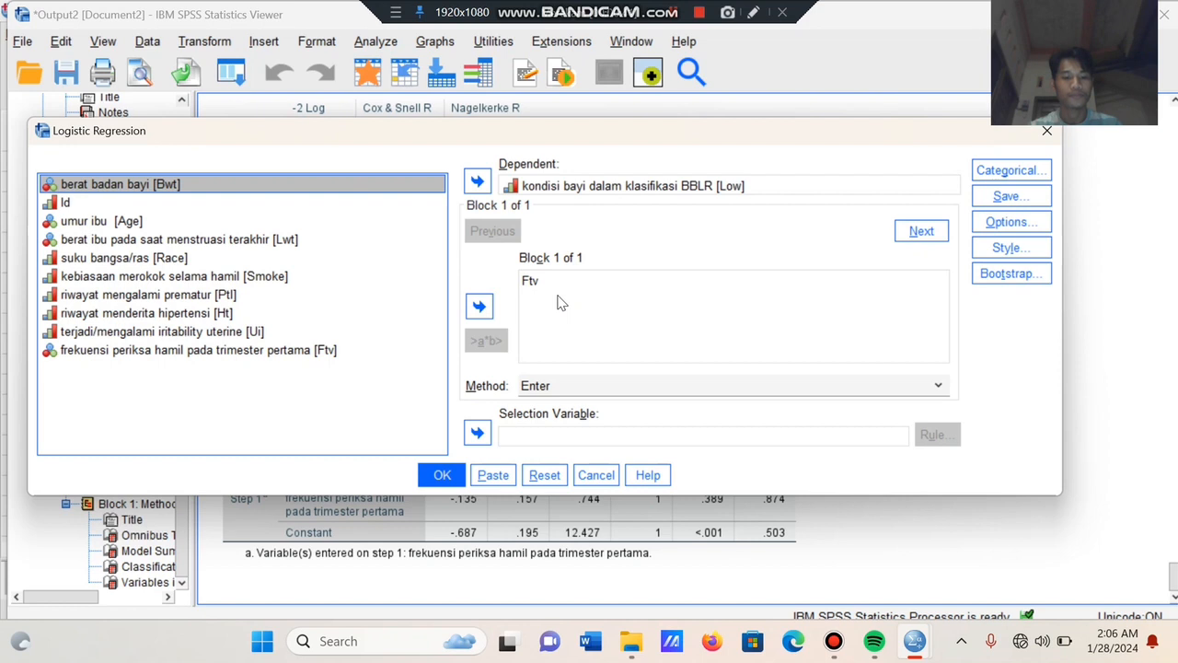
pyautogui.click(679, 13)
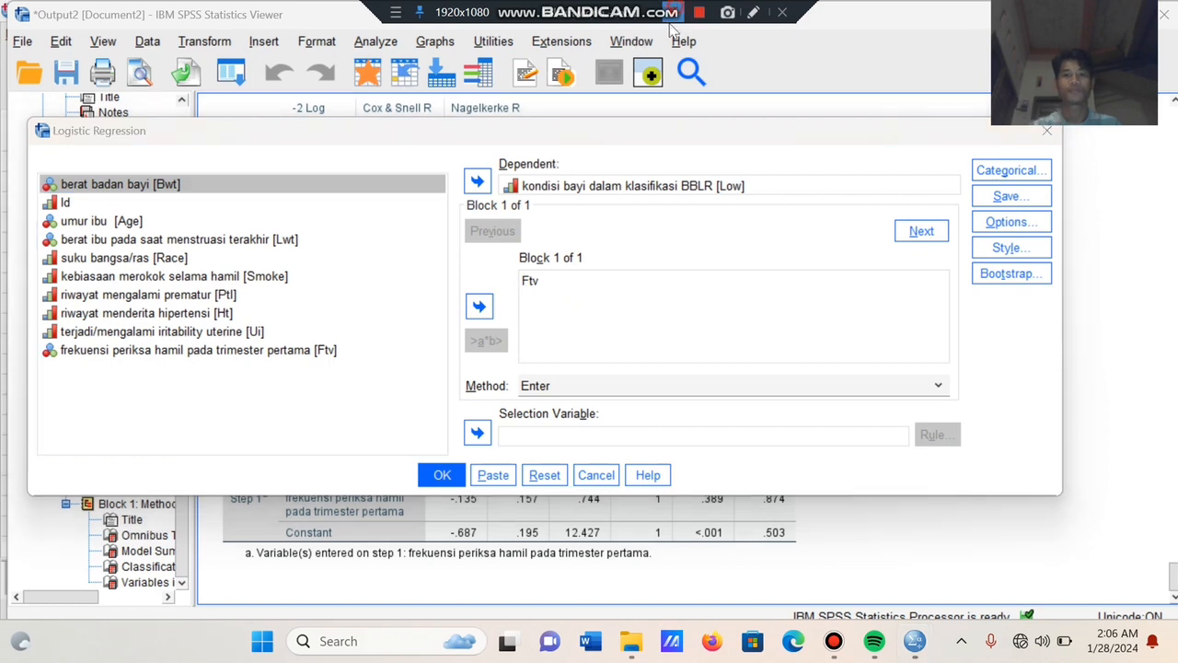
pyautogui.click(543, 280)
pyautogui.click(479, 305)
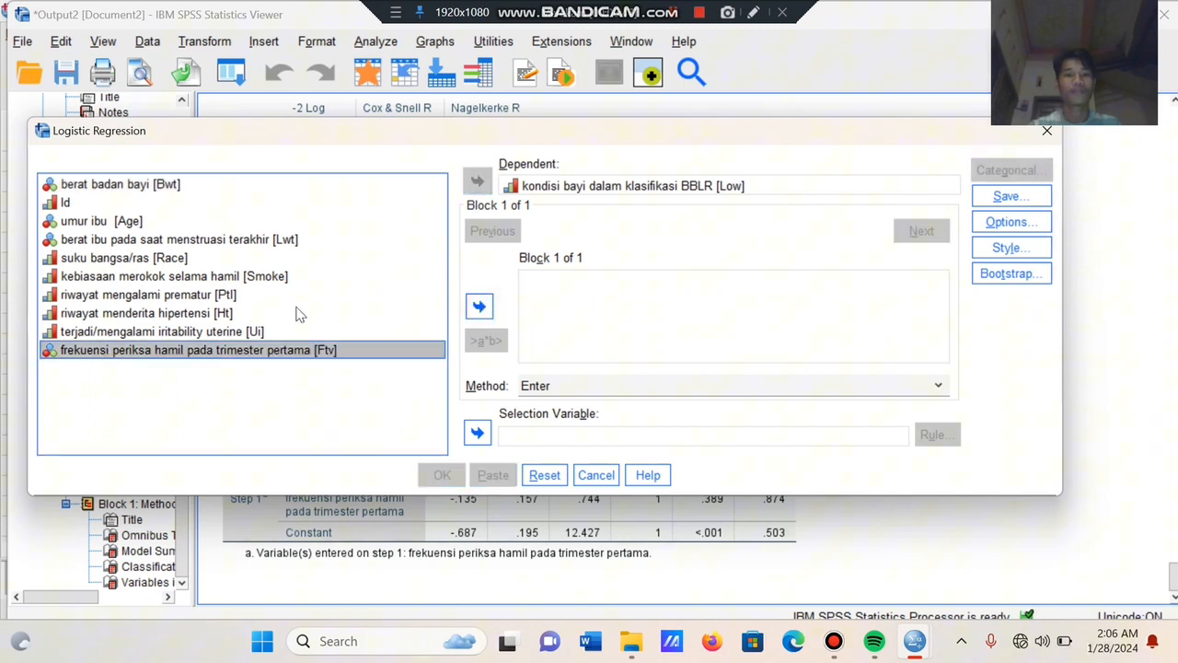
pyautogui.click(267, 276)
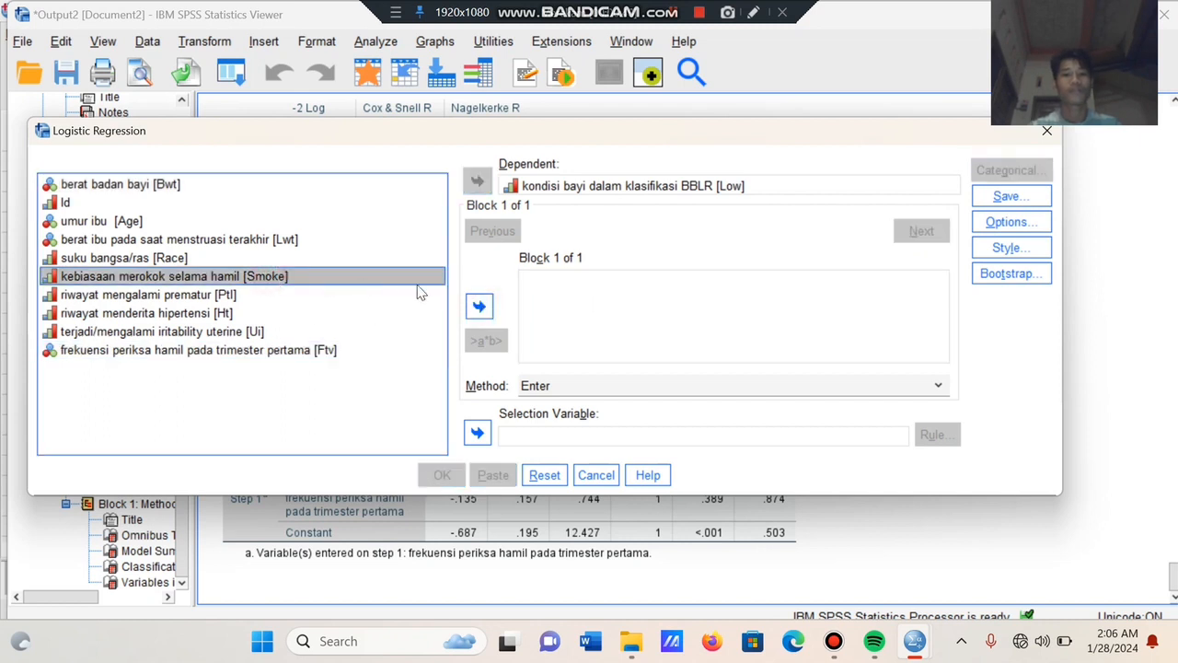
pyautogui.click(479, 307)
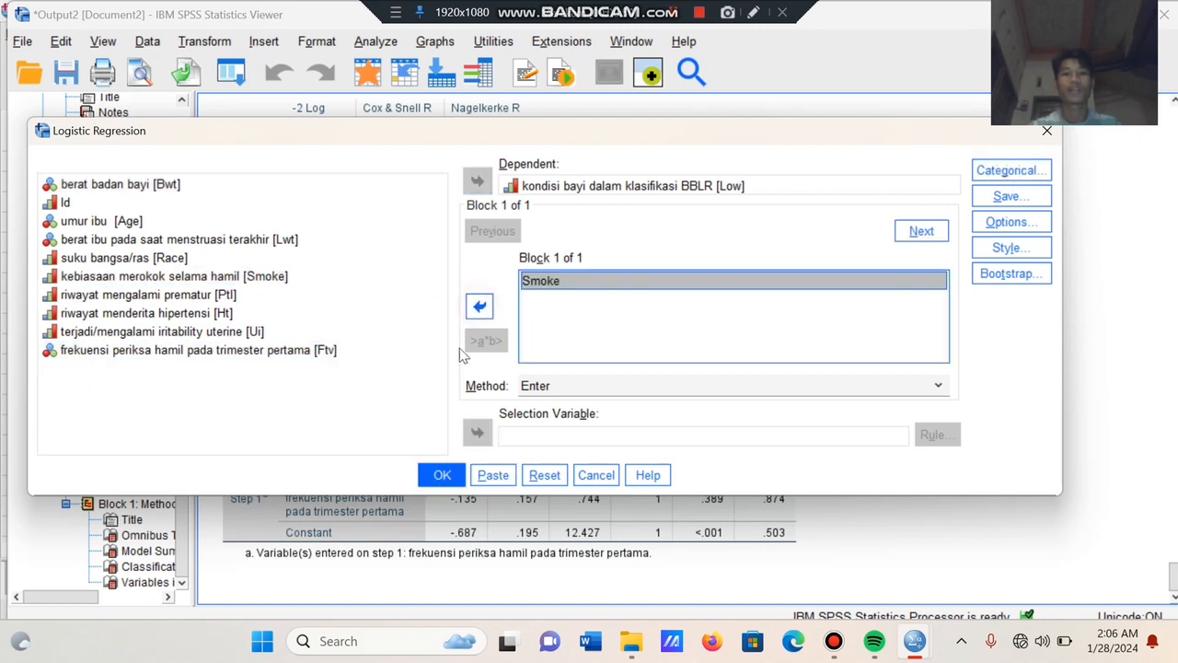
pyautogui.click(443, 475)
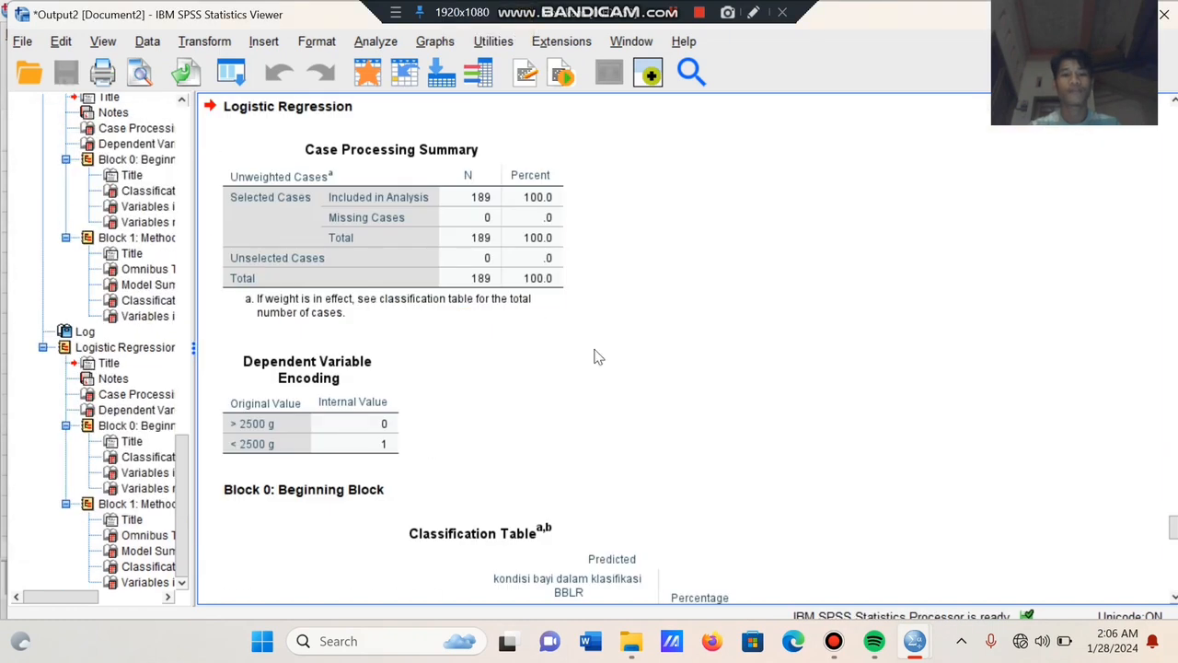
pyautogui.moveTo(1174, 524); pyautogui.dragTo(1173, 594)
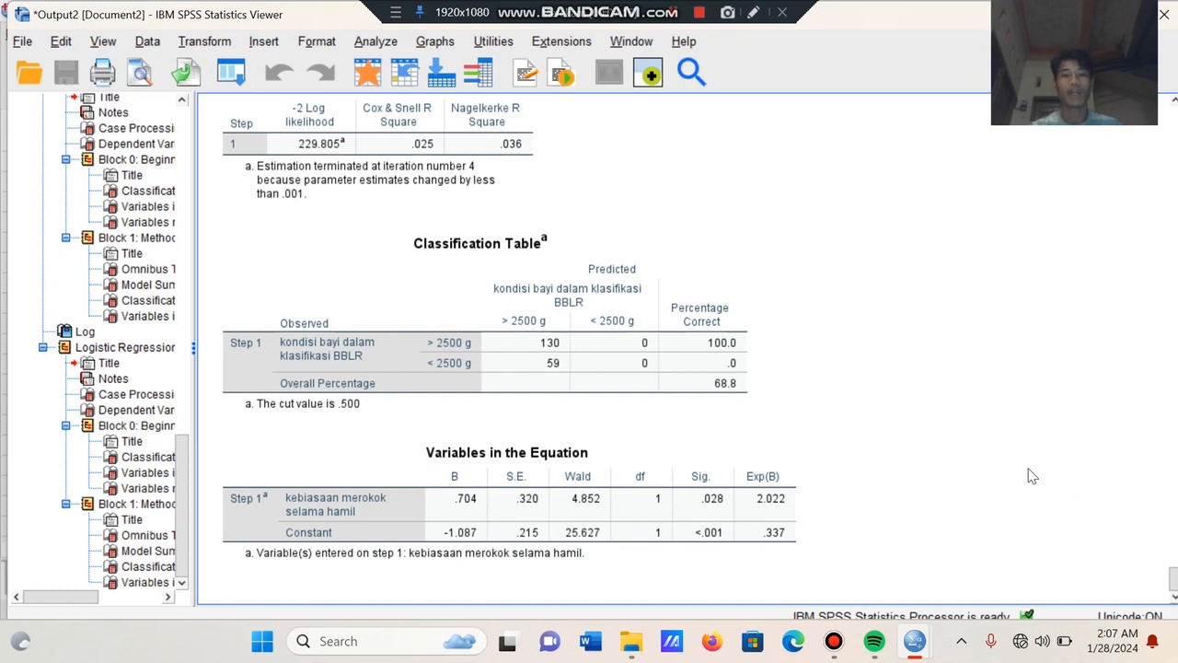
pyautogui.click(483, 244)
pyautogui.click(318, 117)
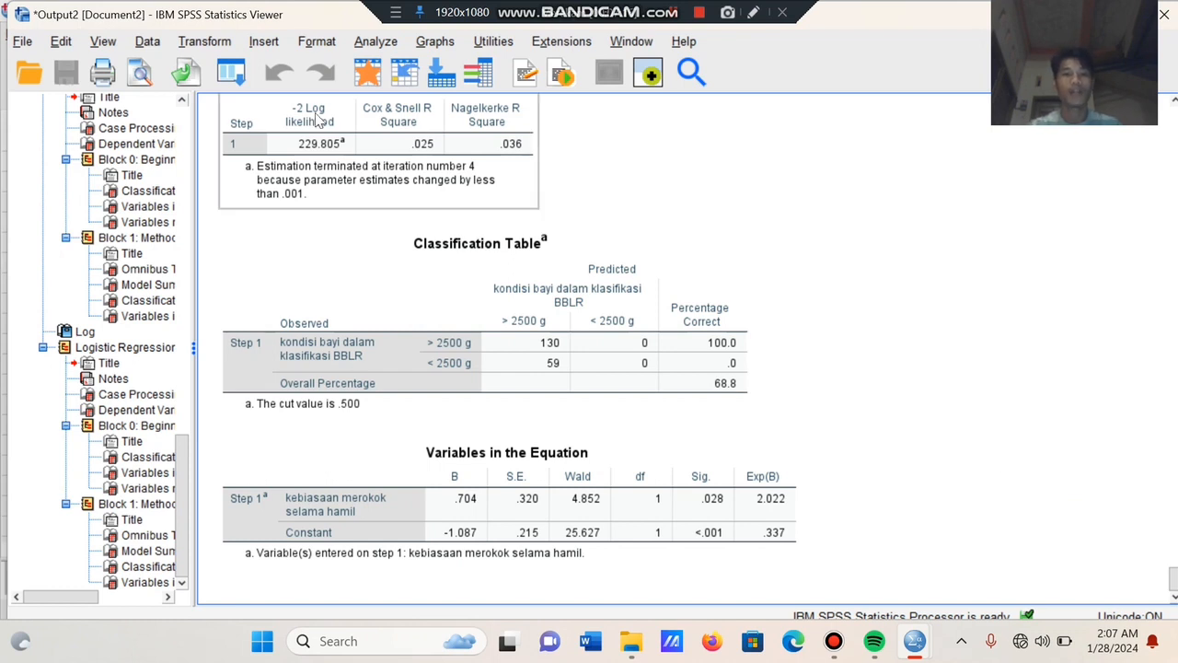
# Swap the Smoke covariate for premature birth history (Ptl), run the binary logistic regression of Low, and show its Variables in the Equation table.
pyautogui.click(377, 42)
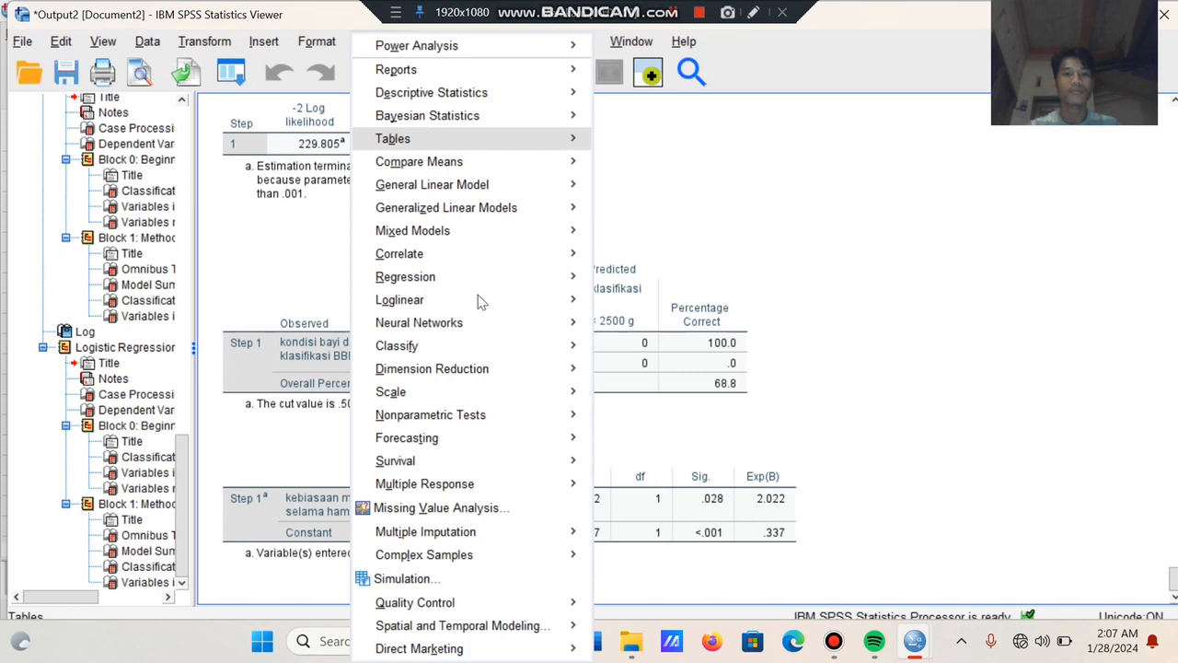
pyautogui.moveTo(525, 276)
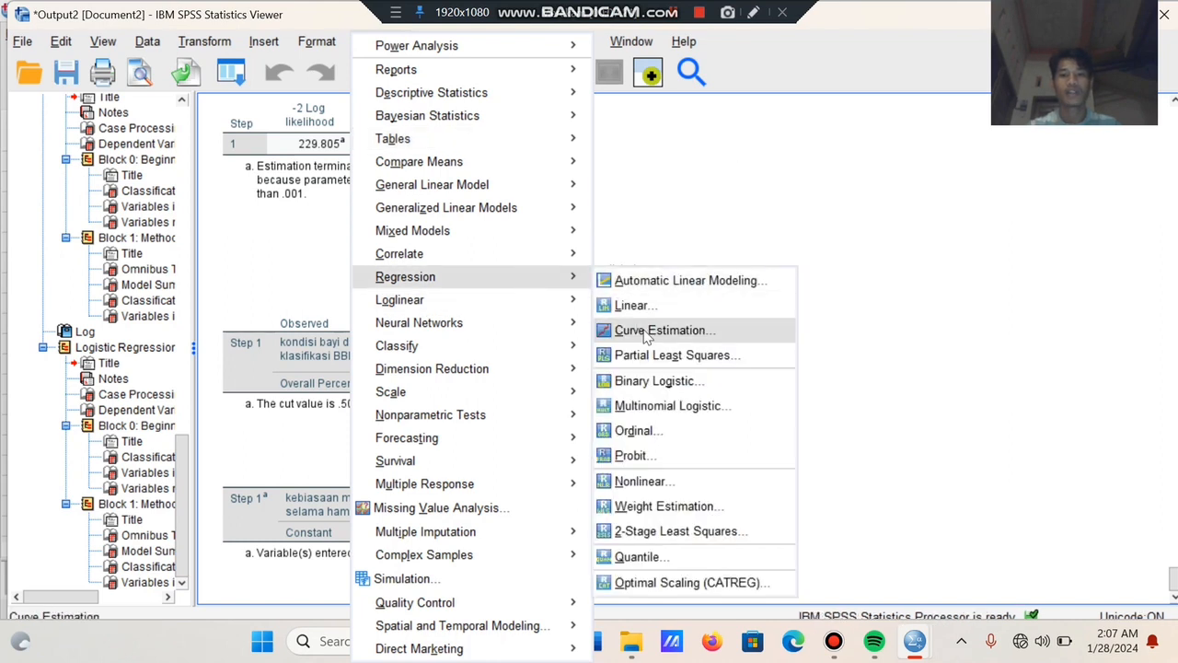
pyautogui.click(656, 385)
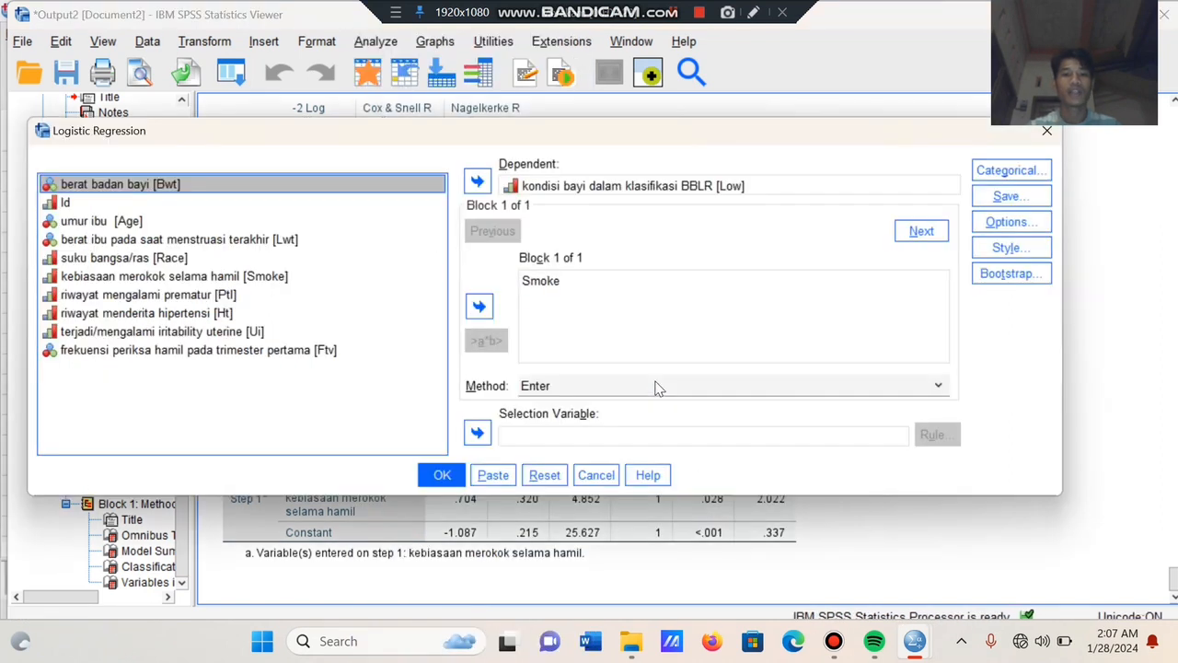
pyautogui.click(565, 296)
pyautogui.click(479, 305)
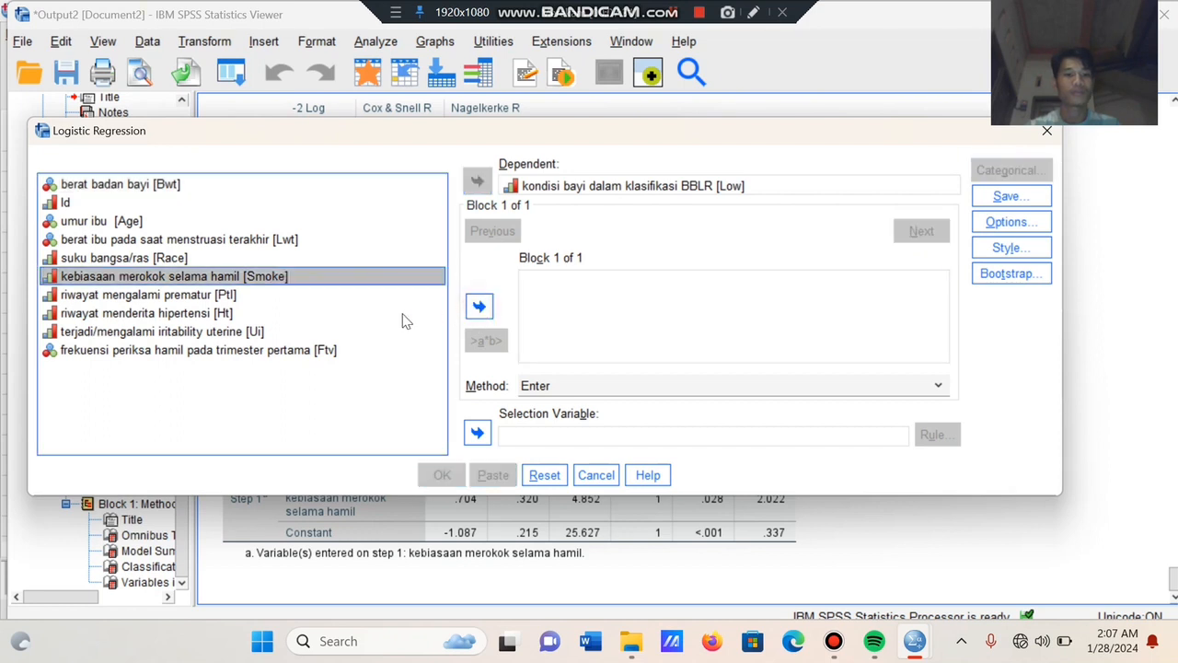
pyautogui.click(234, 298)
pyautogui.click(480, 306)
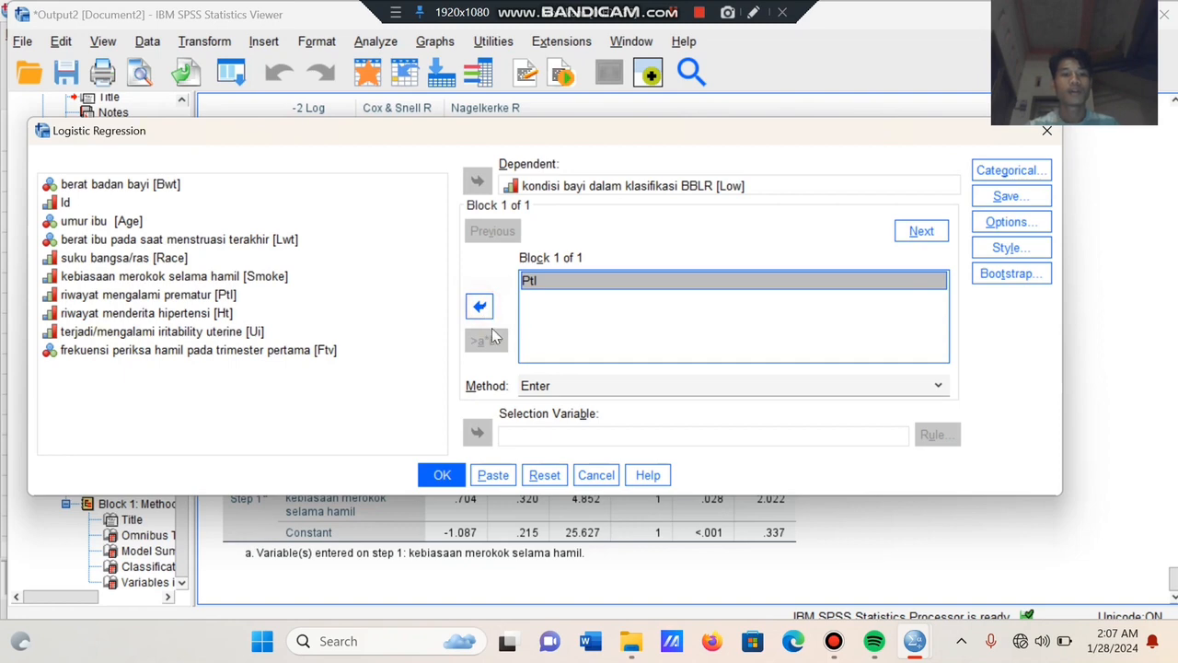
pyautogui.click(442, 475)
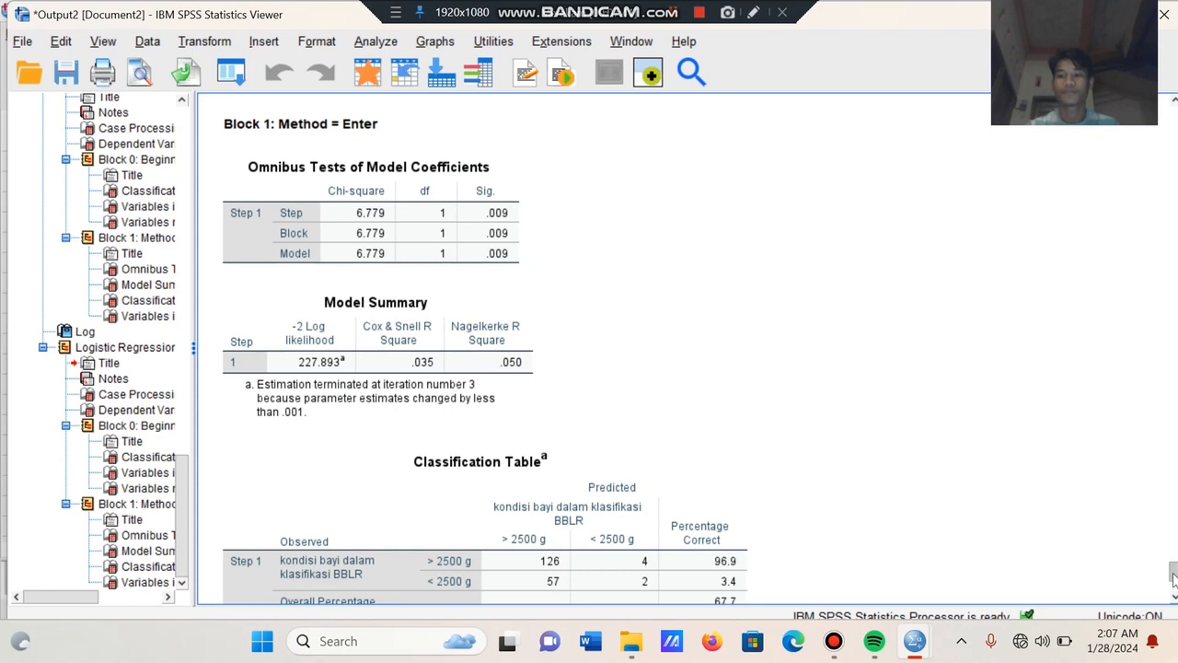
pyautogui.moveTo(1173, 573); pyautogui.dragTo(1175, 592)
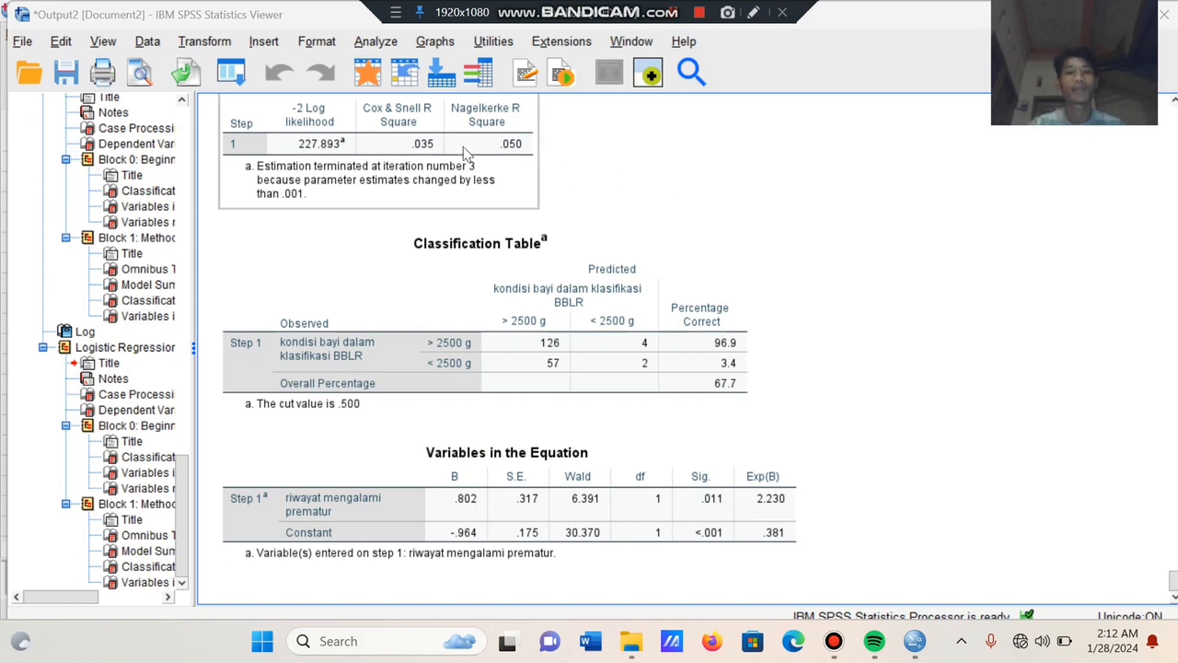
# Start a new binary logistic regression with the low birth weight classification (Low) as the dependent variable.
pyautogui.click(376, 42)
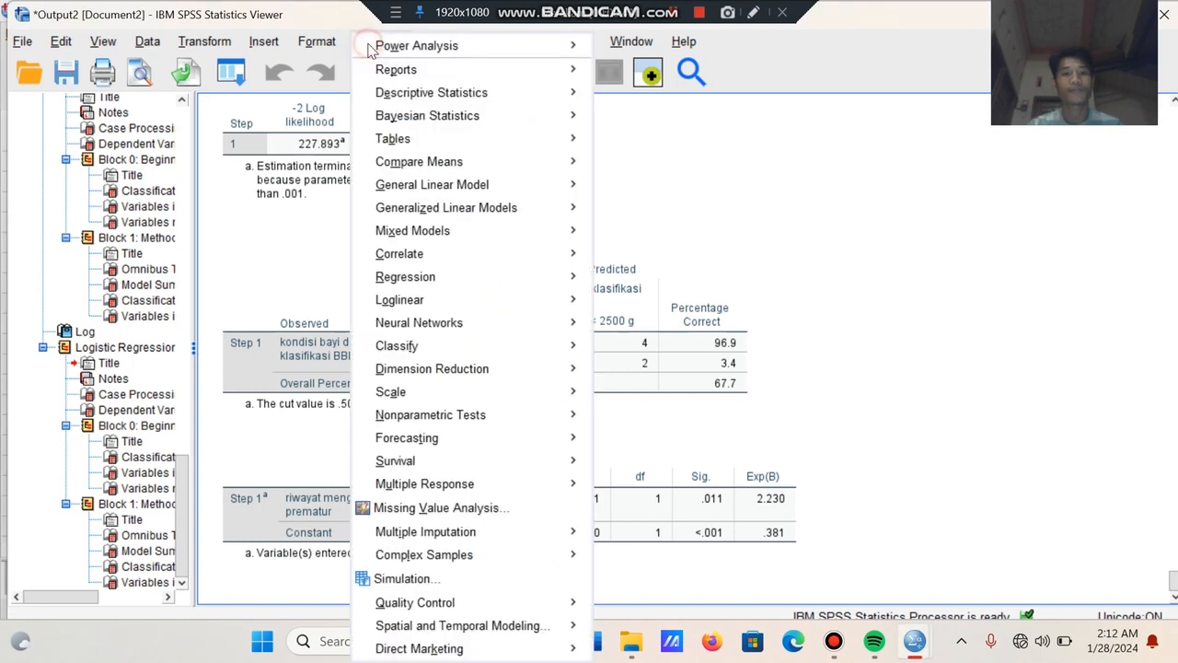
pyautogui.moveTo(507, 289)
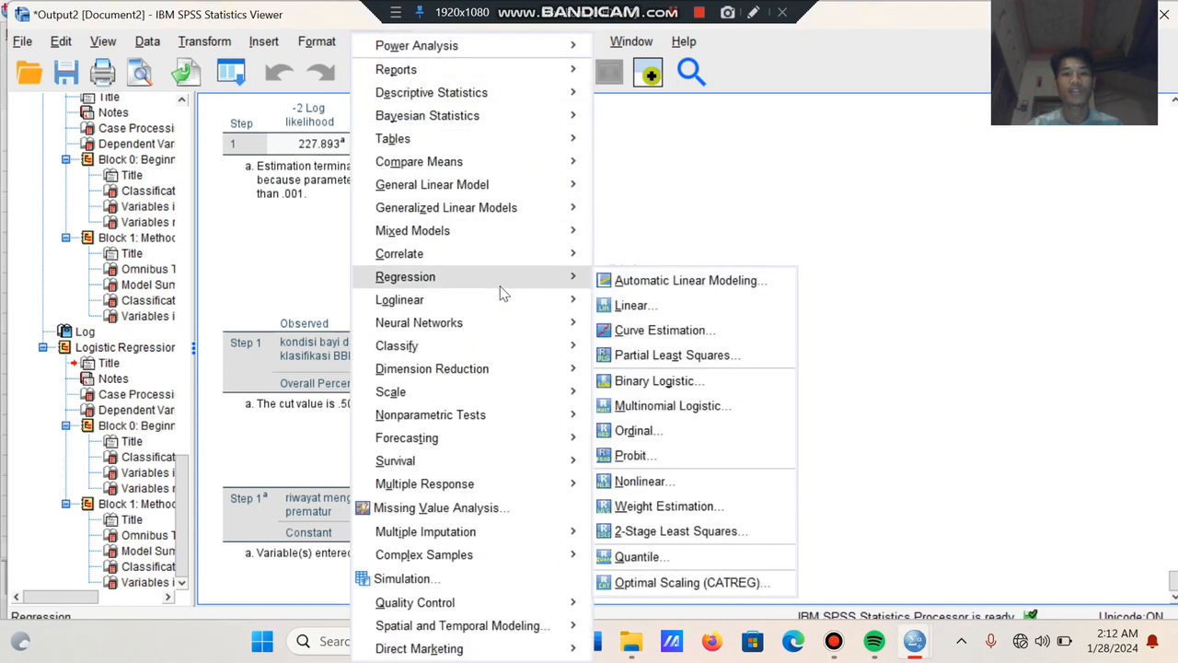
pyautogui.click(675, 386)
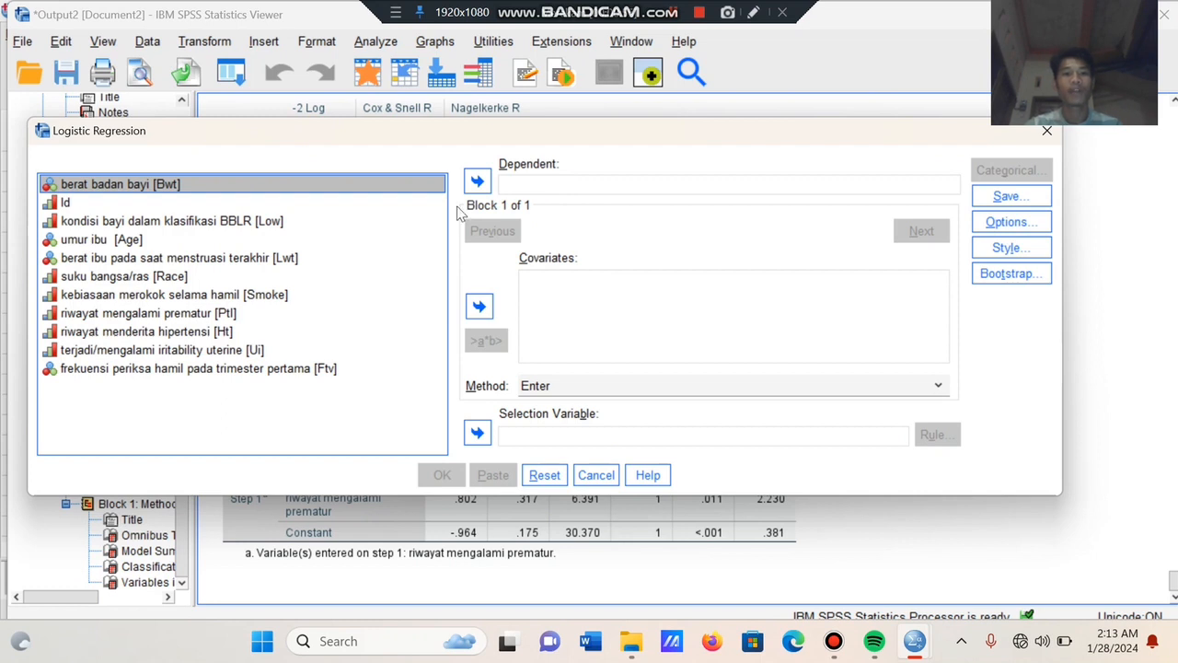
pyautogui.click(302, 228)
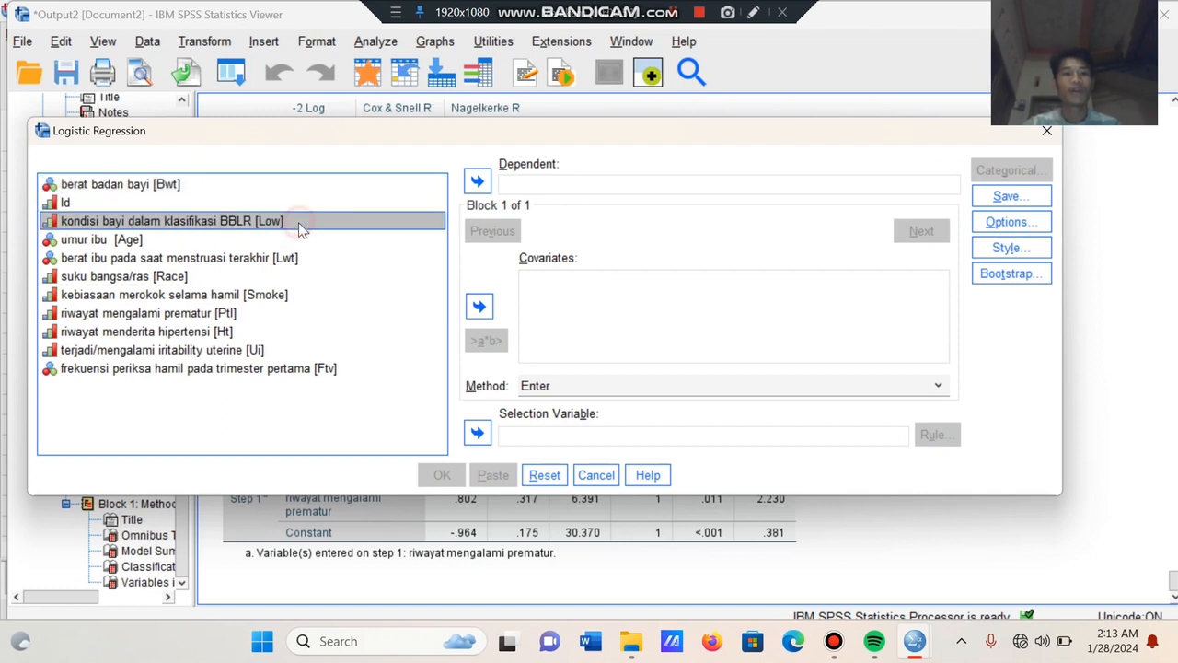
pyautogui.click(477, 181)
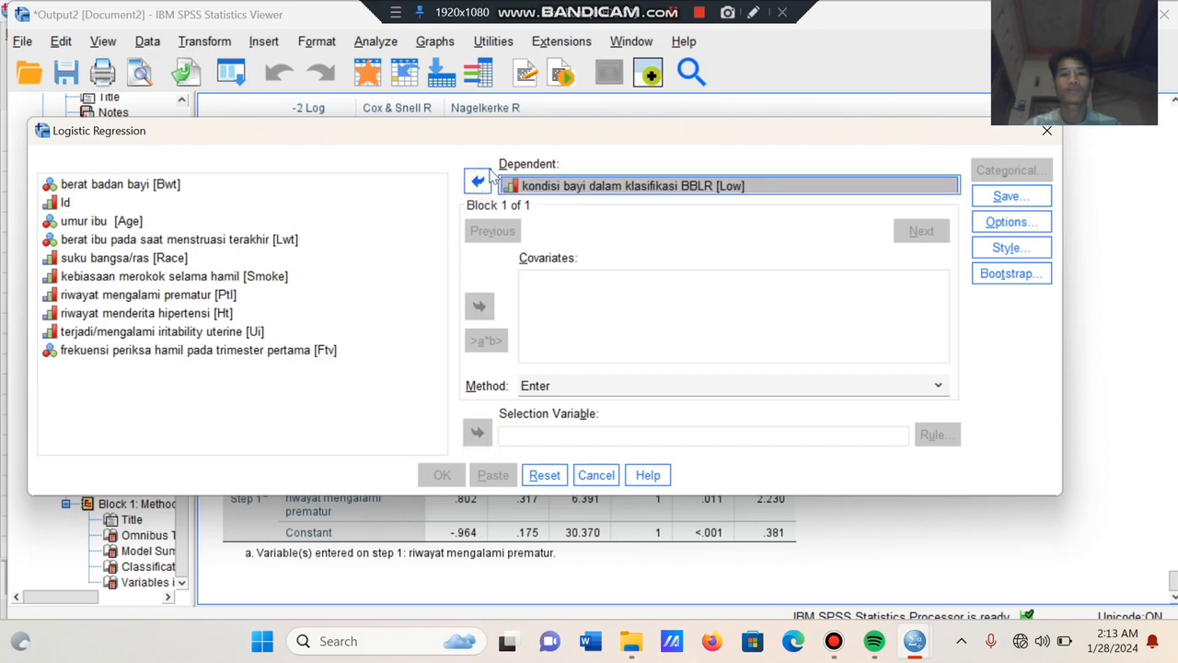
pyautogui.click(676, 16)
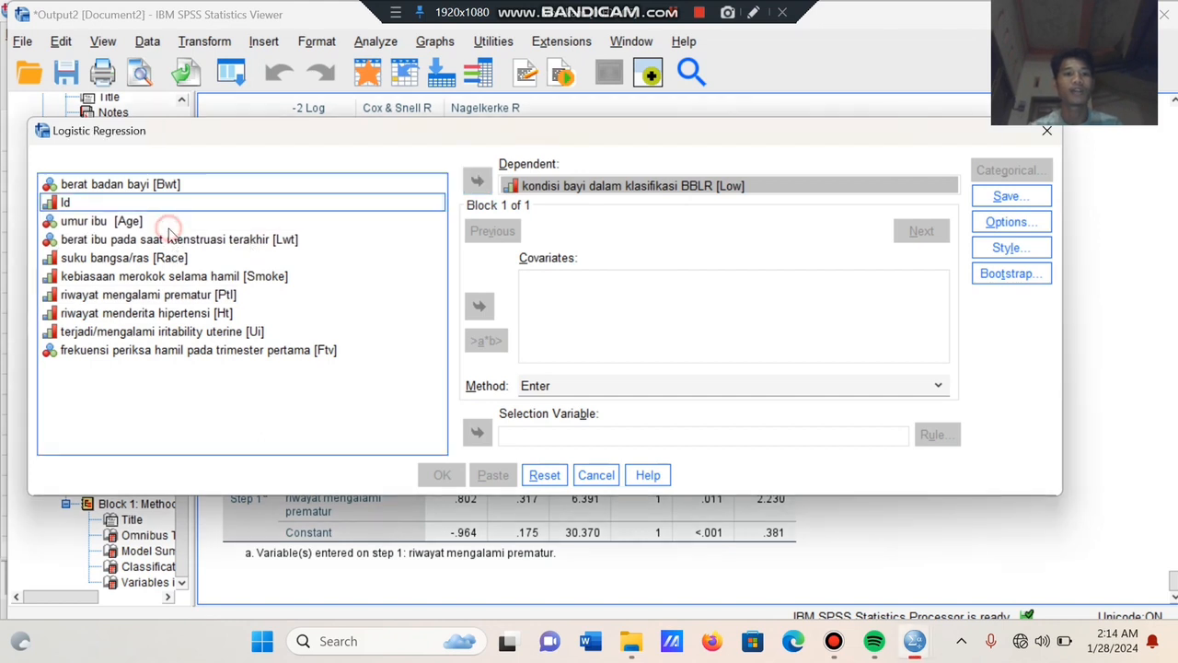
# Add mother's age (Age), Race, Smoke and premature birth history (Ptl) together as covariates of the Low regression.
pyautogui.click(101, 221)
pyautogui.click(477, 307)
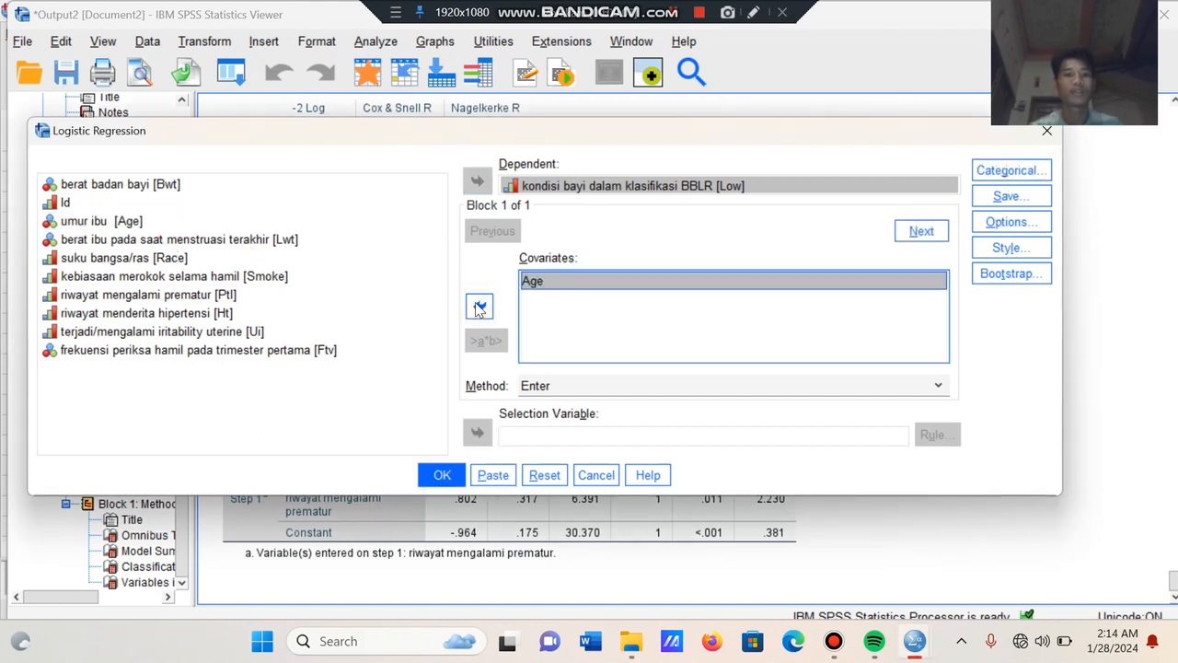
pyautogui.click(207, 263)
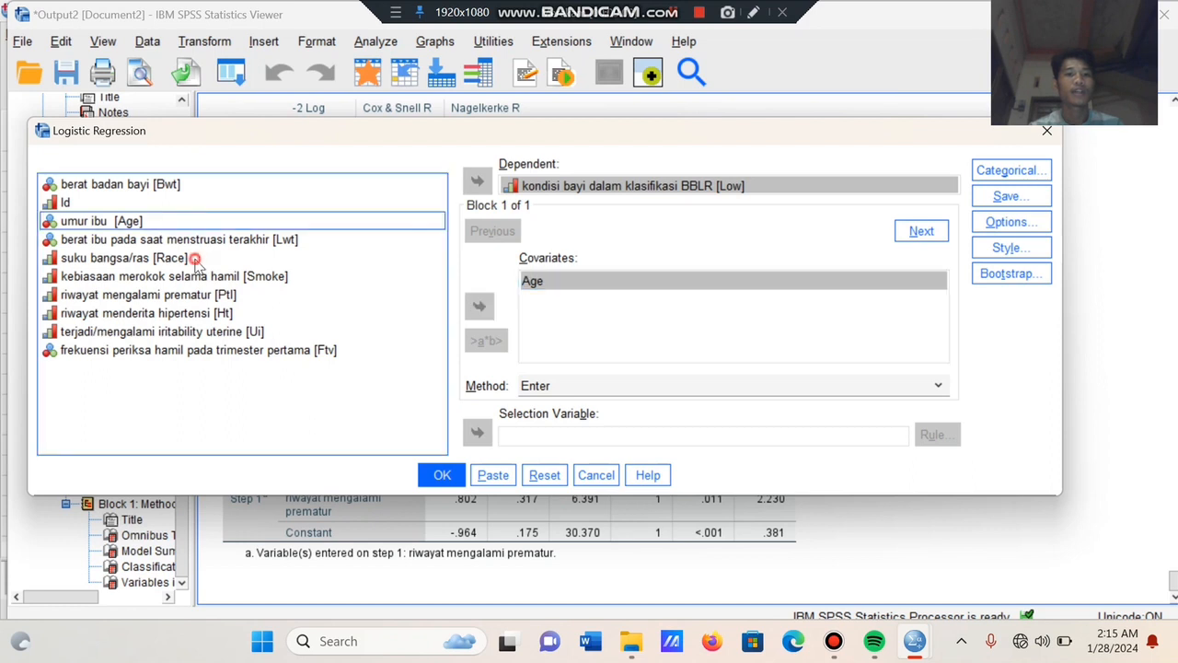
pyautogui.click(482, 311)
pyautogui.click(279, 278)
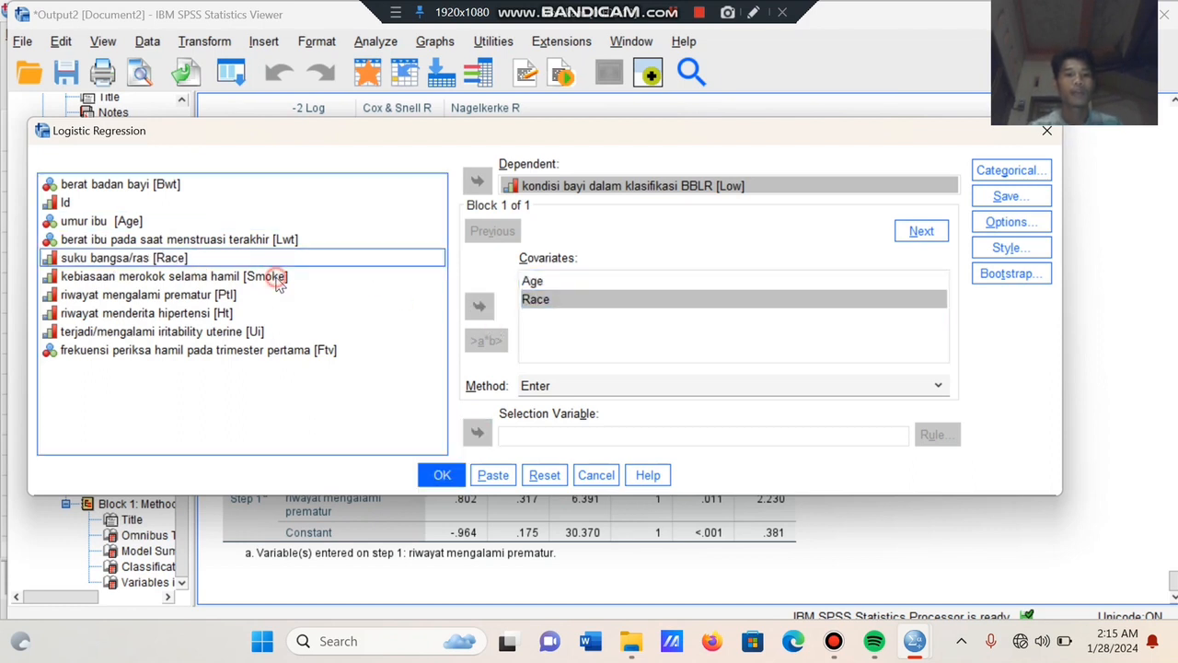
pyautogui.click(479, 306)
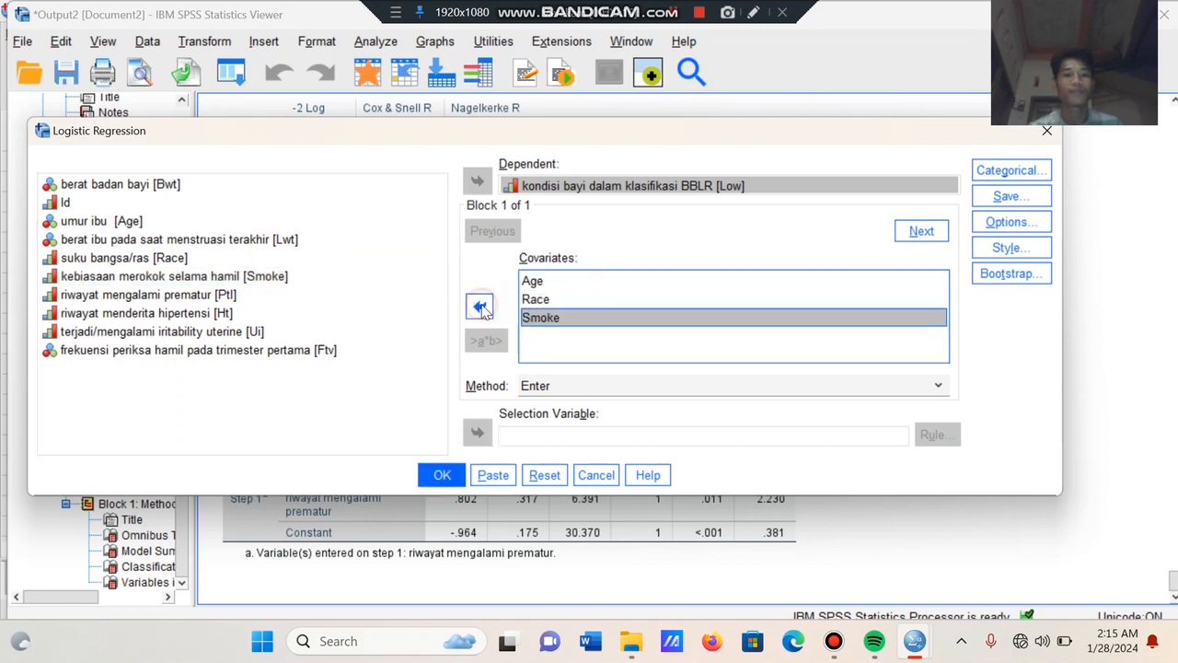
pyautogui.click(320, 296)
pyautogui.click(479, 306)
# Add hypertension history (Ht), uterine irritability (Ui) and first-trimester visit frequency (Ftv) to the covariates.
pyautogui.click(306, 317)
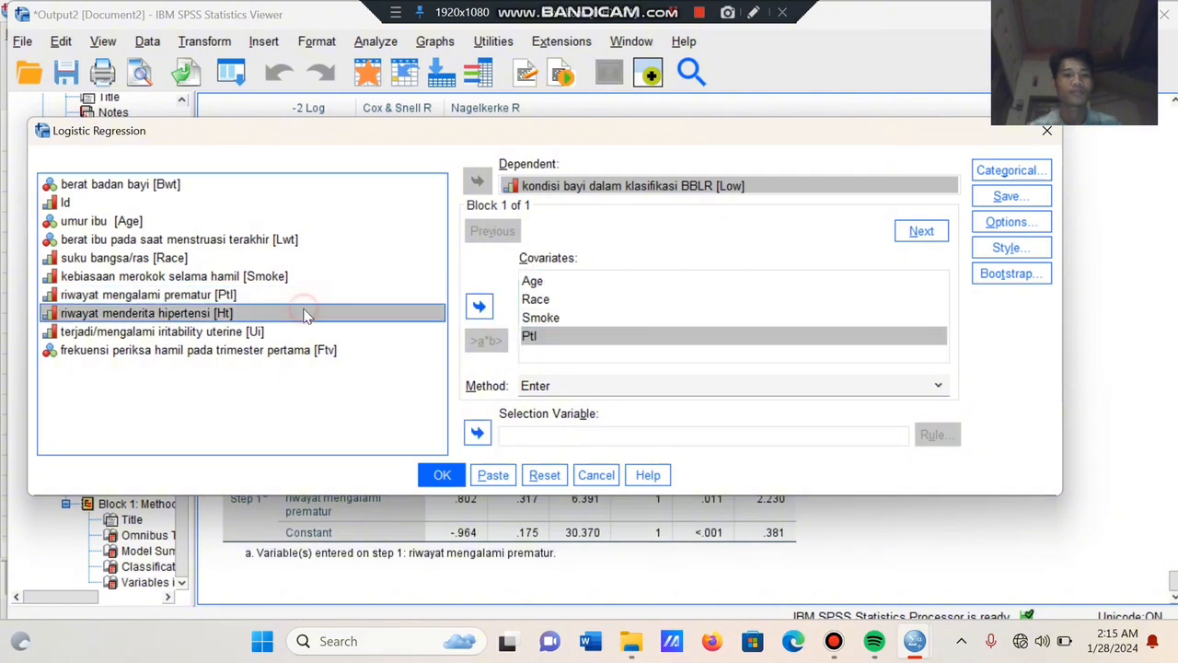
pyautogui.click(478, 310)
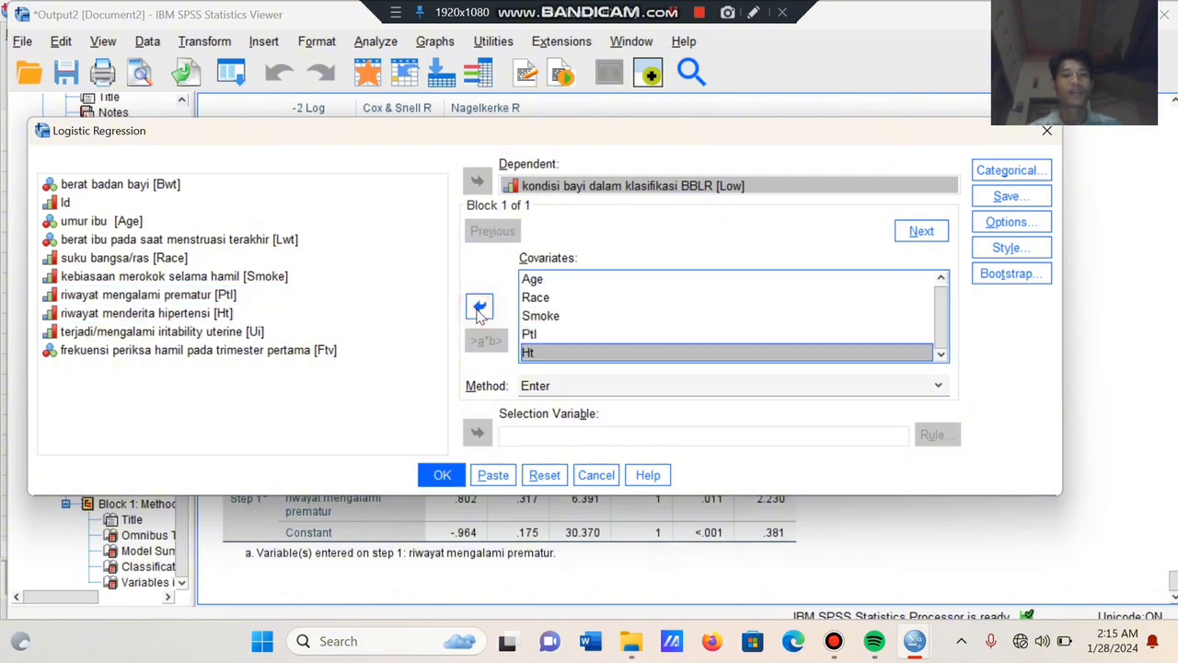
pyautogui.click(263, 333)
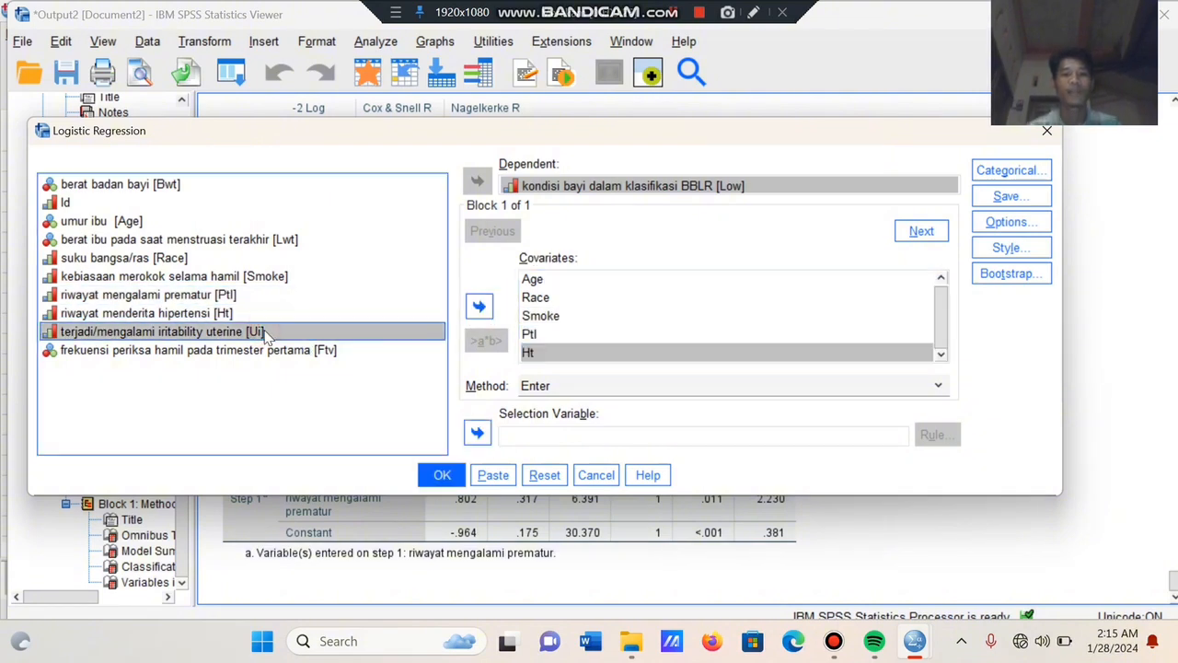
pyautogui.click(480, 309)
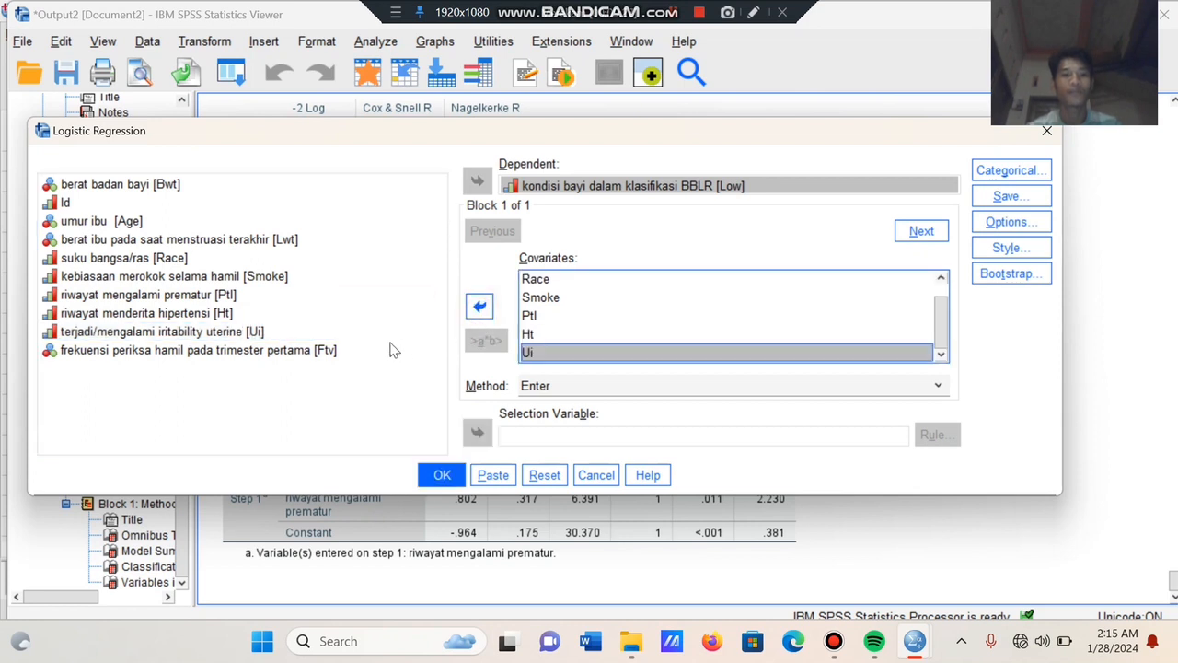
pyautogui.click(348, 351)
pyautogui.click(479, 311)
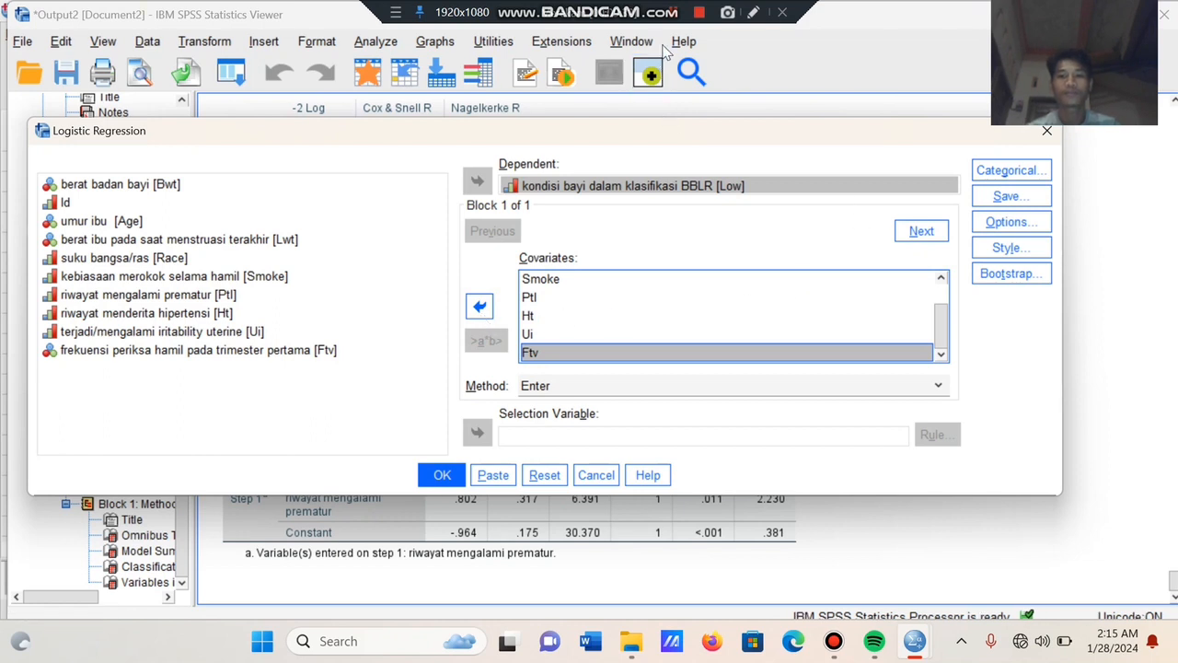
pyautogui.click(677, 13)
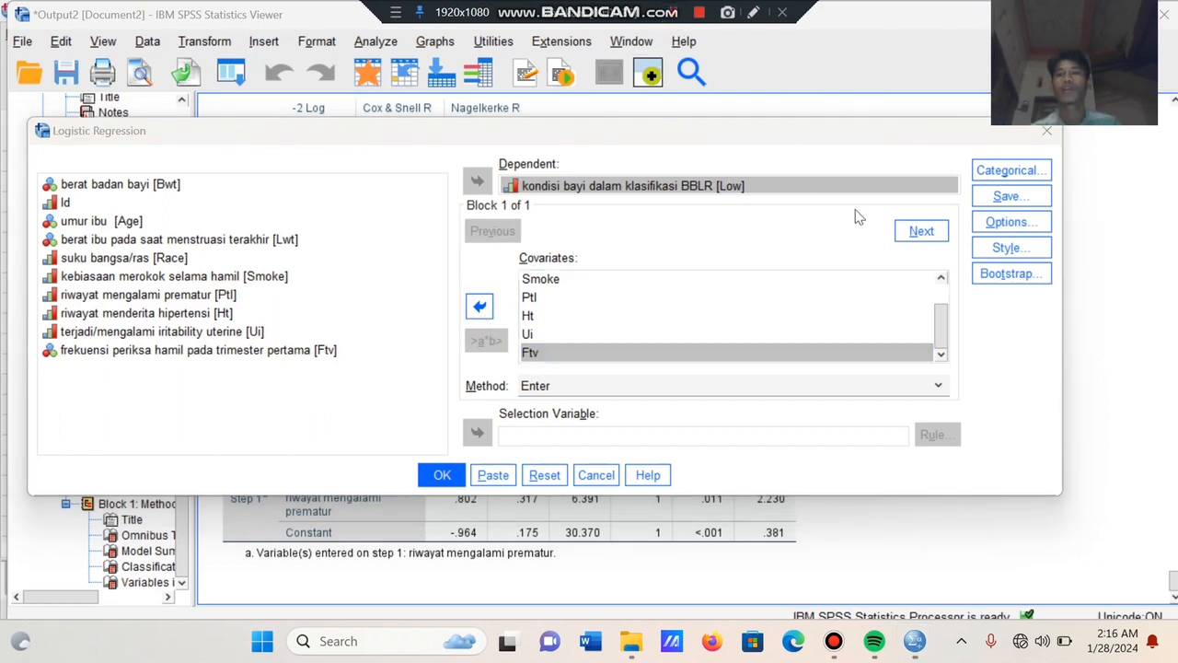
# Include the 95% CI for exp(B), run the multivariable regression and show its full Variables in the Equation table.
pyautogui.click(1012, 223)
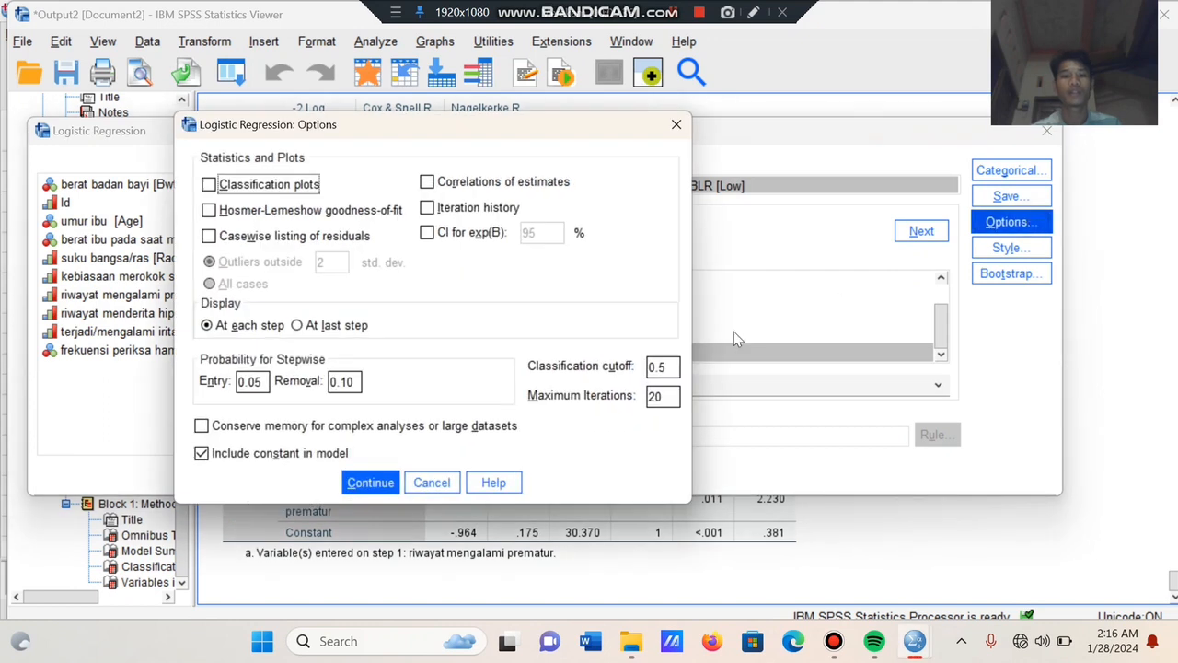
pyautogui.click(428, 233)
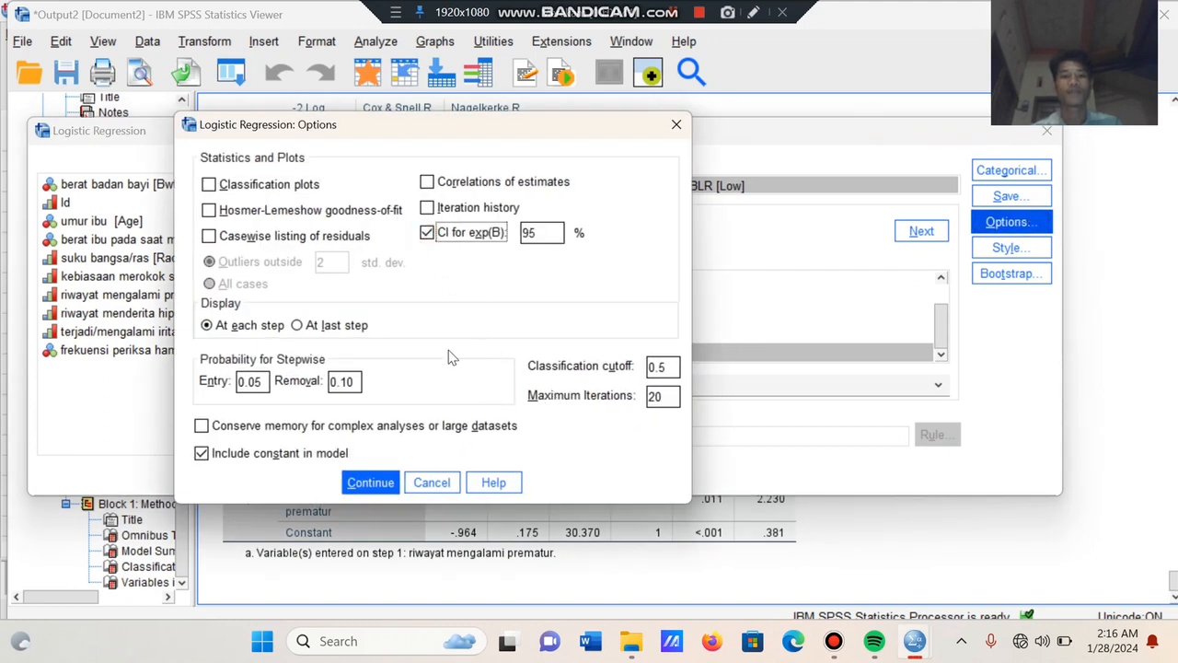
pyautogui.click(371, 482)
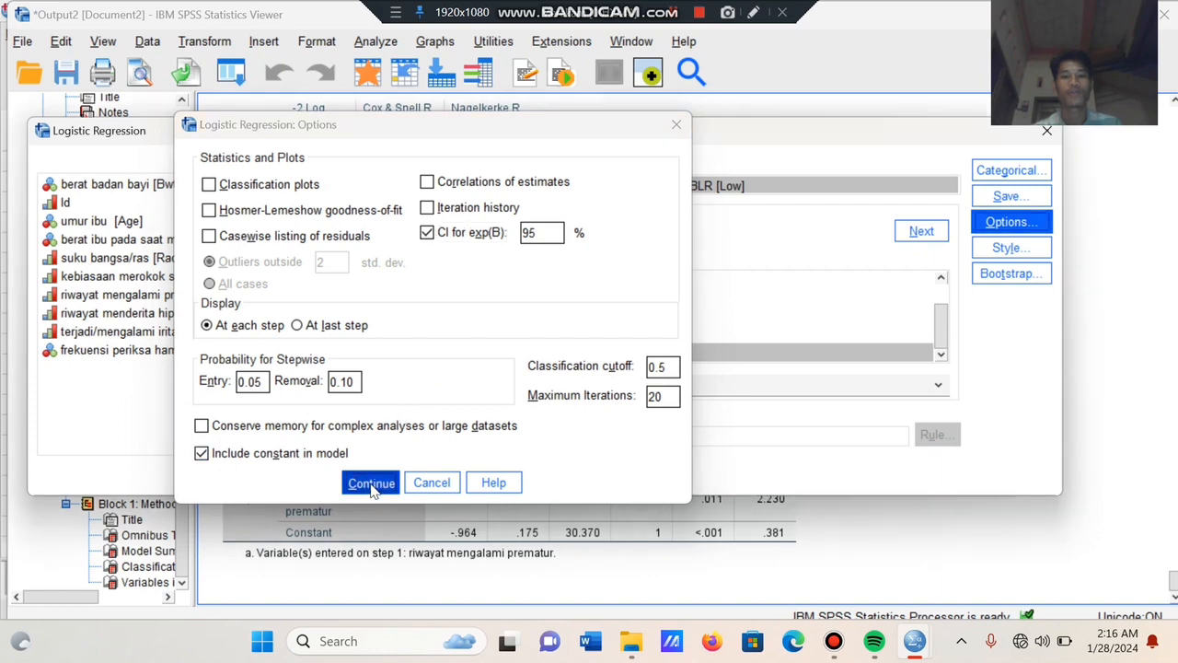
pyautogui.click(444, 474)
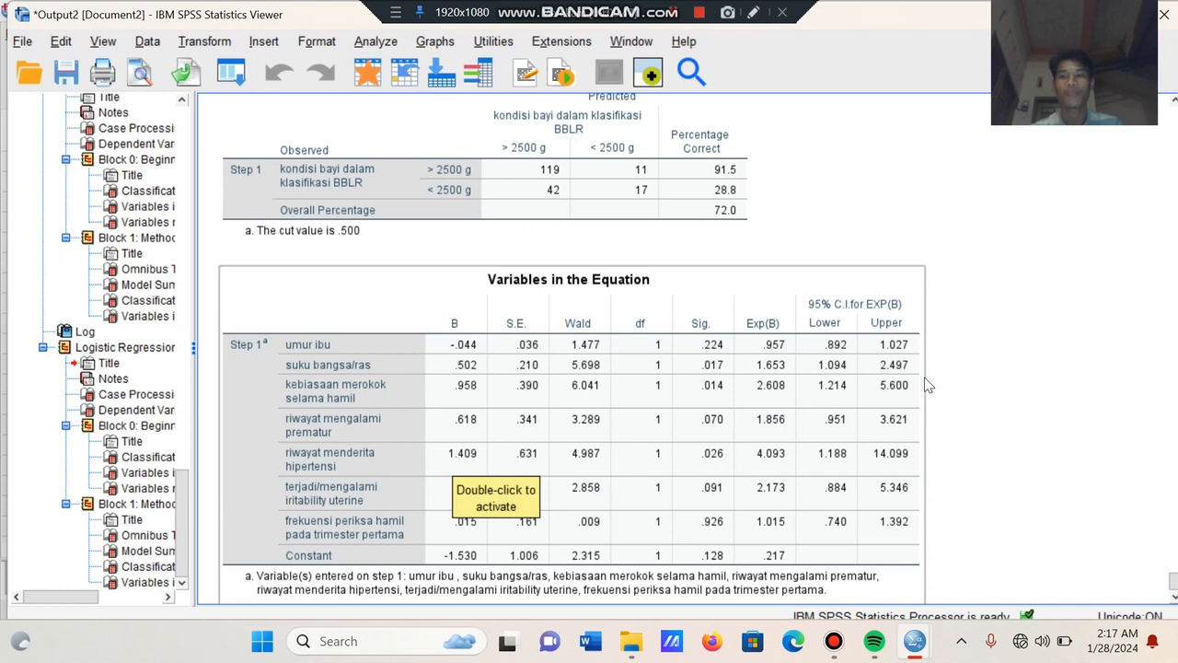
pyautogui.scroll(-1, 829, 223)
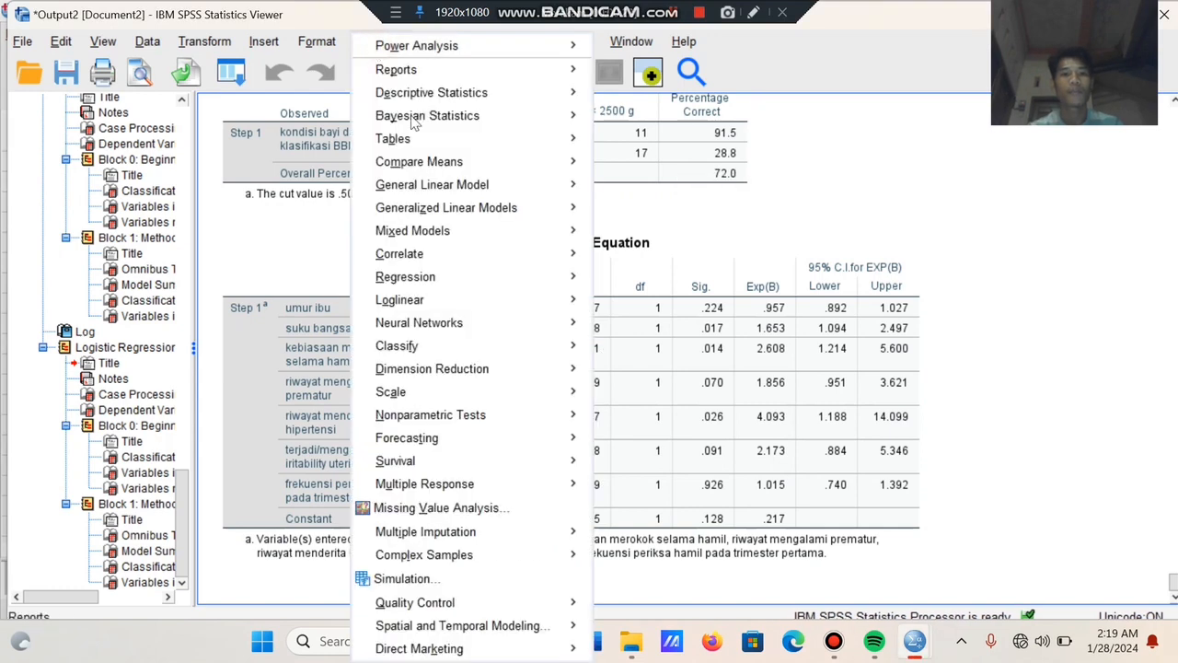
# Remove Ftv from the covariates and rerun the binary logistic regression of Low, keeping the 95% CI for exp(B).
pyautogui.moveTo(489, 277)
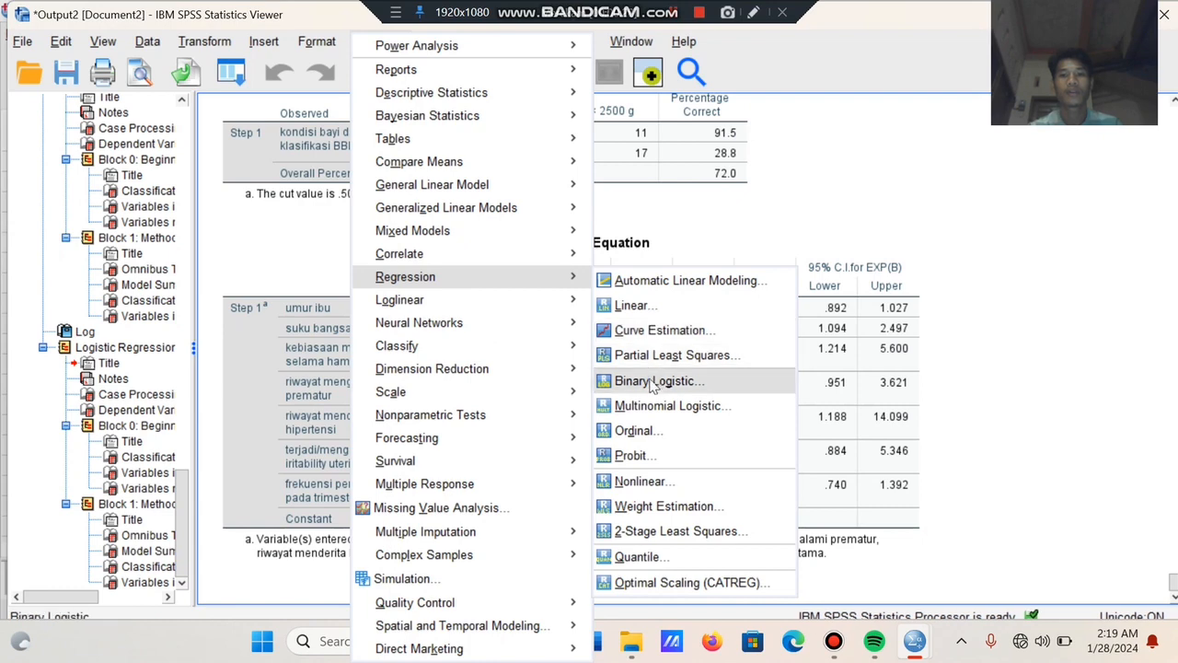
pyautogui.click(652, 383)
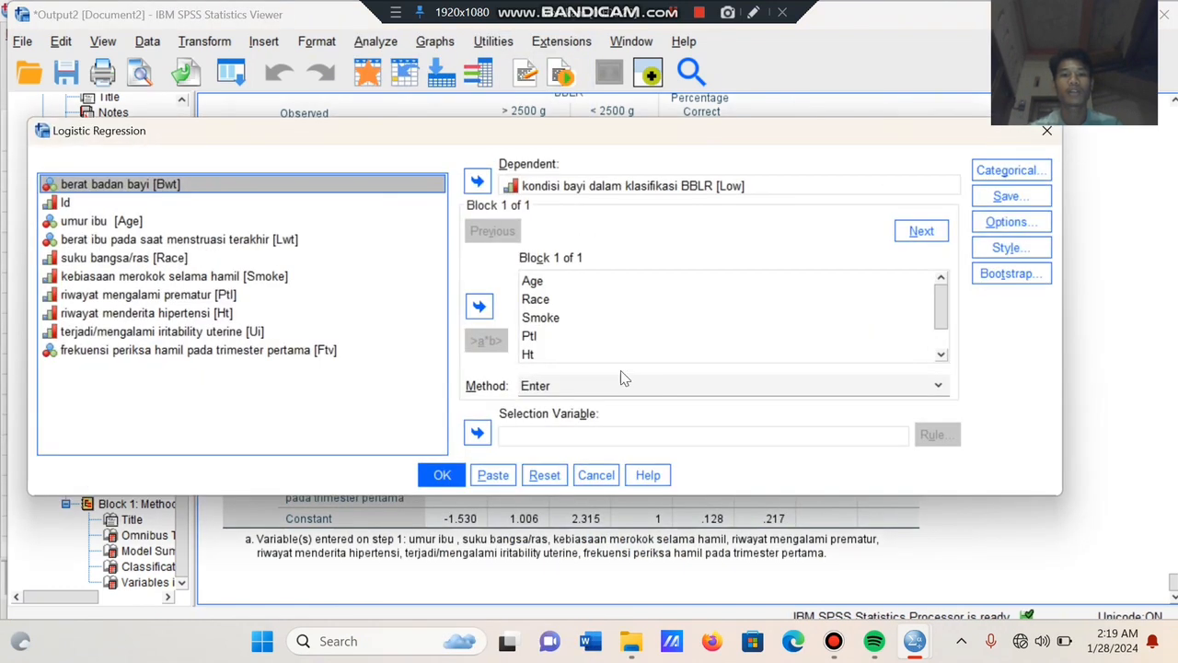
pyautogui.moveTo(940, 311); pyautogui.dragTo(938, 338)
pyautogui.click(771, 353)
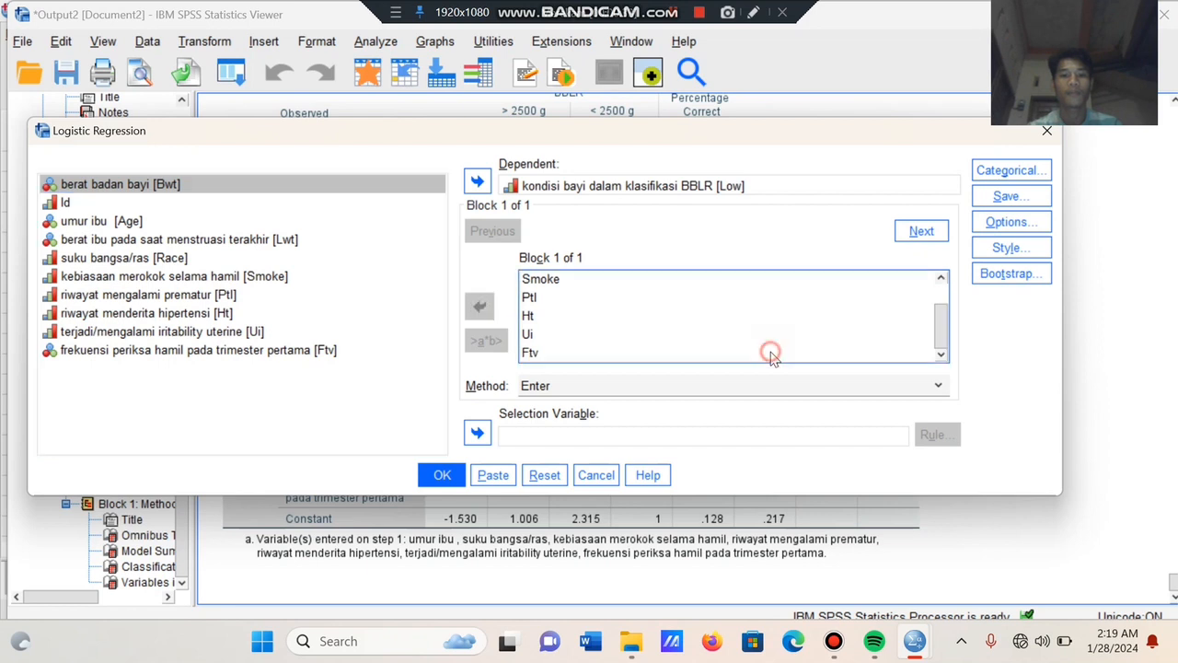
pyautogui.click(478, 309)
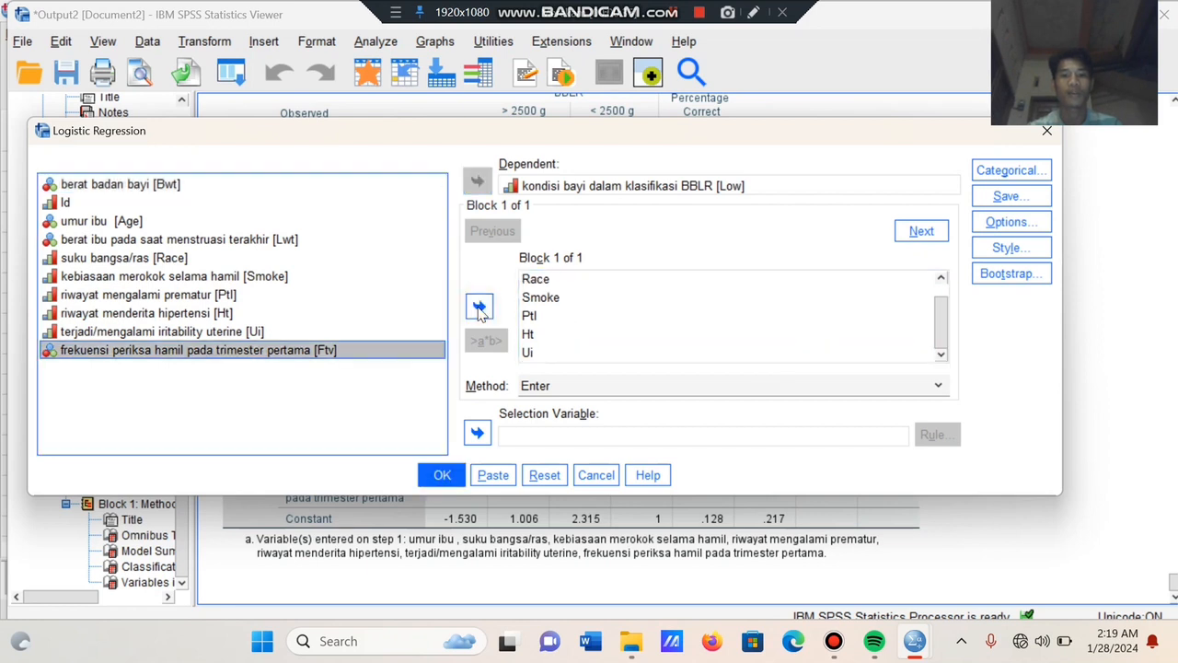
pyautogui.click(994, 227)
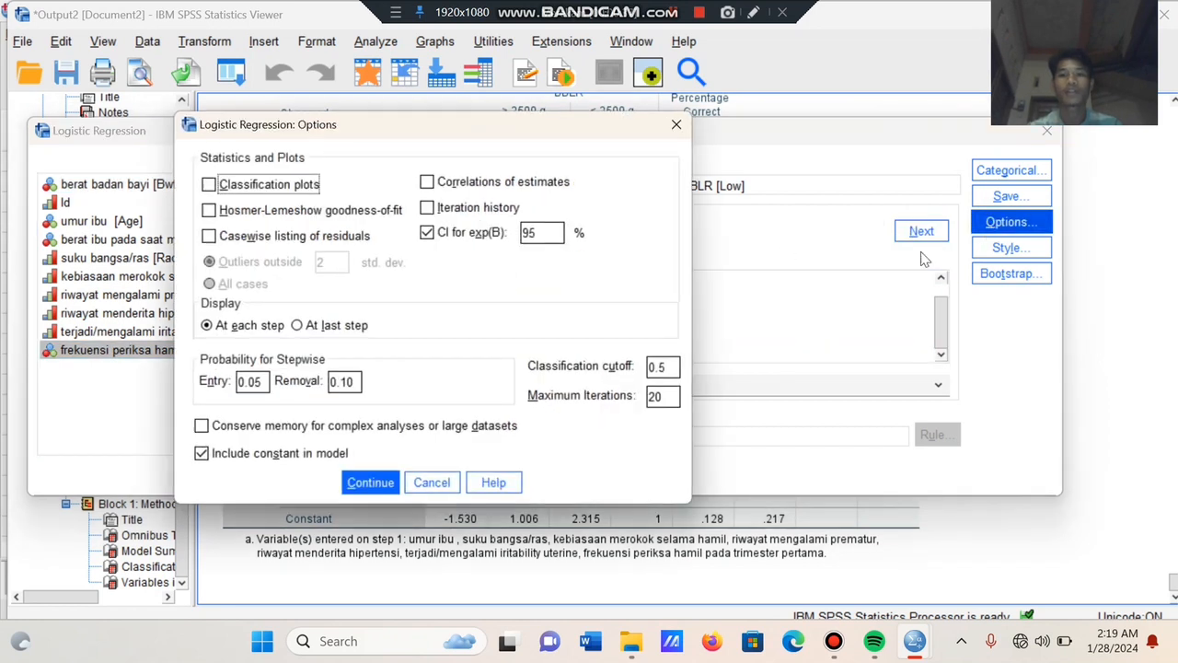
pyautogui.click(349, 481)
pyautogui.click(433, 476)
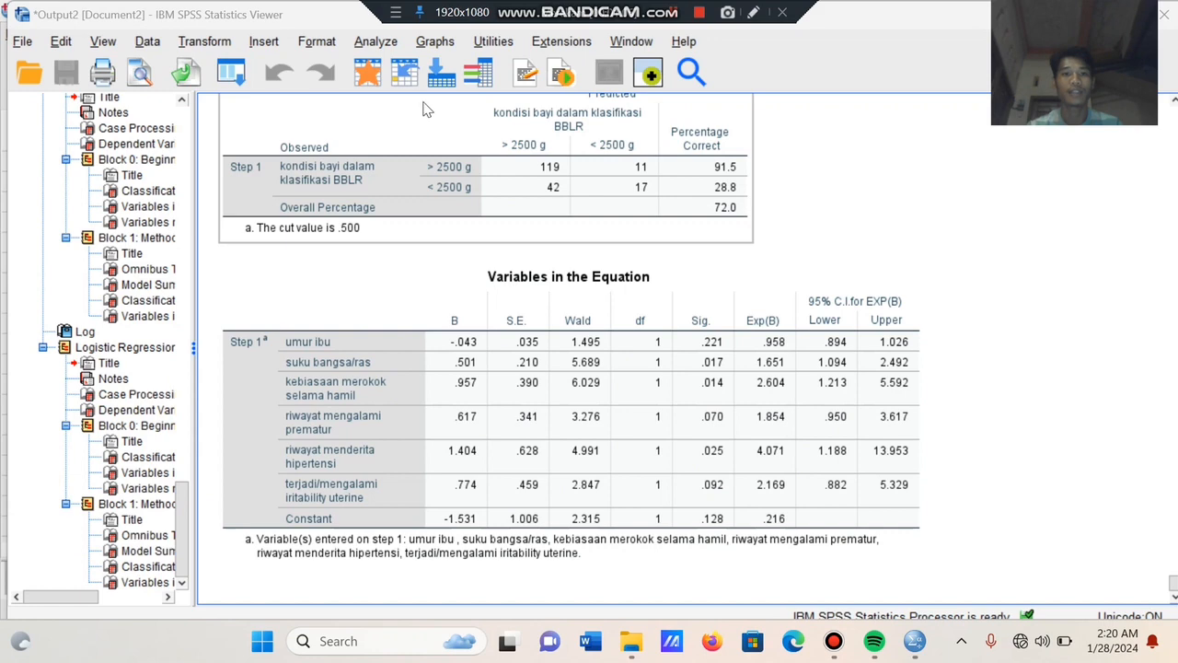
# Reopen the binary logistic regression of Low and remove mother's age (Age) from the covariates.
pyautogui.click(377, 41)
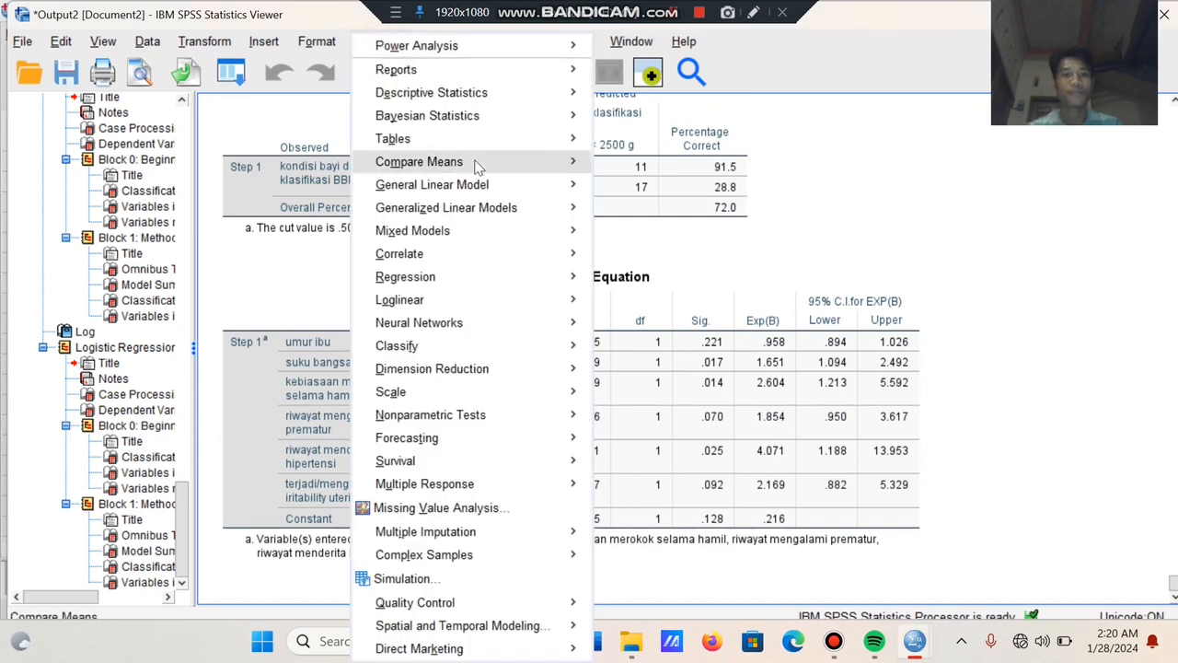
pyautogui.click(525, 275)
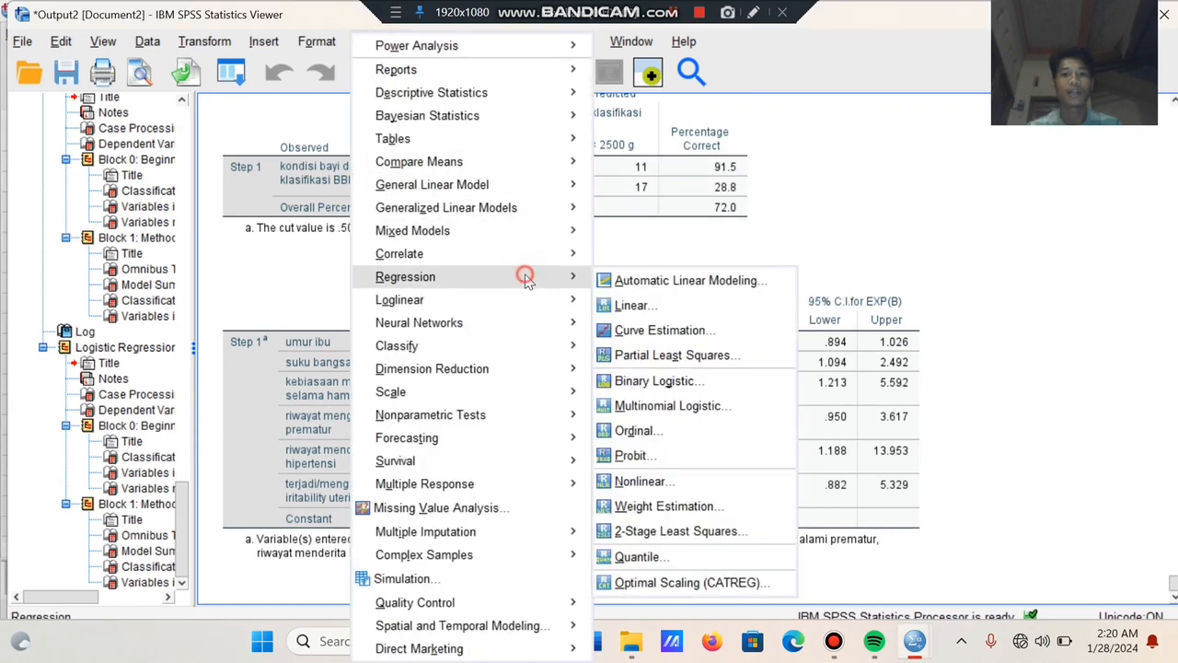
pyautogui.moveTo(571, 277)
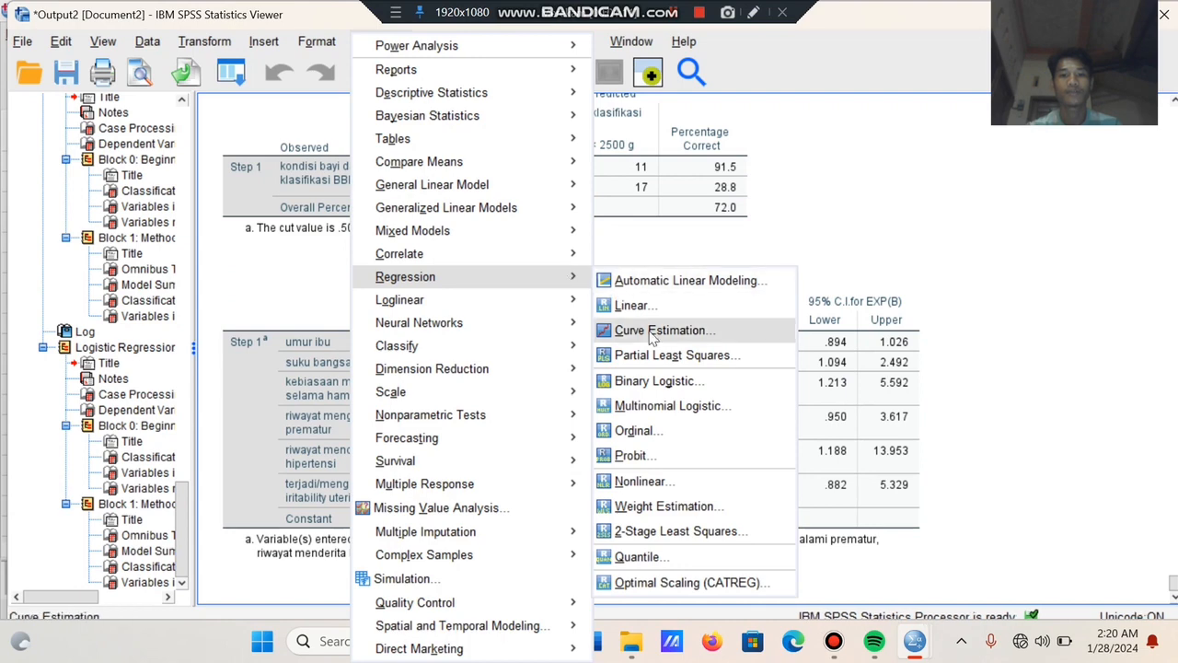
pyautogui.click(655, 385)
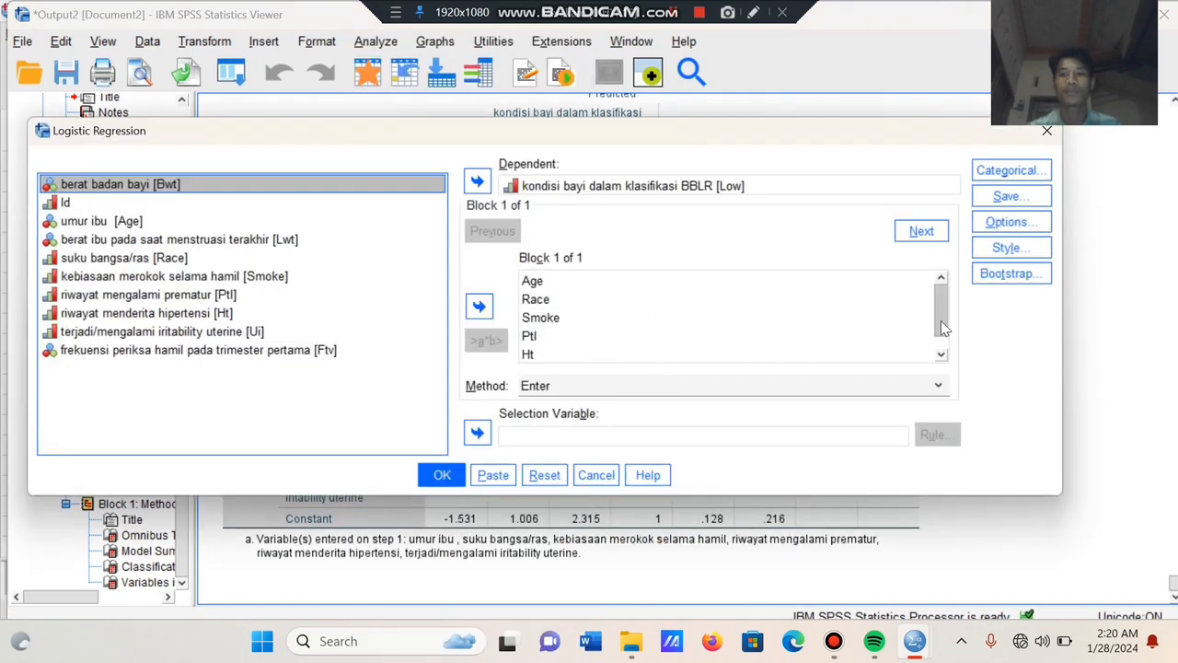
pyautogui.click(940, 356)
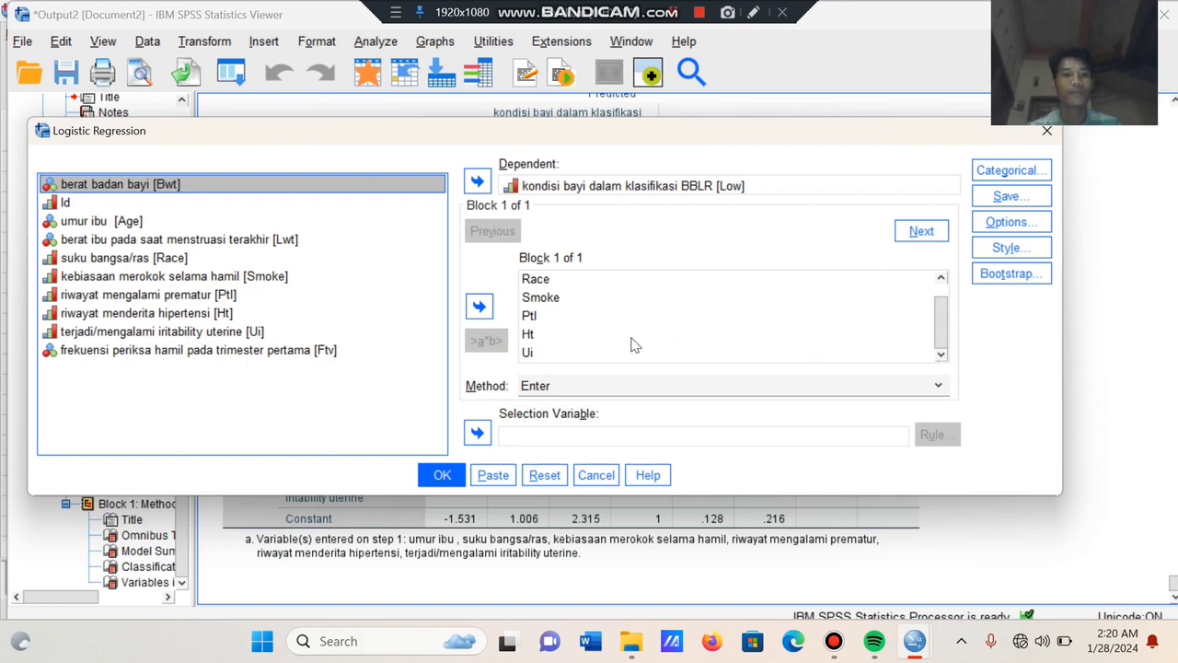
pyautogui.click(672, 17)
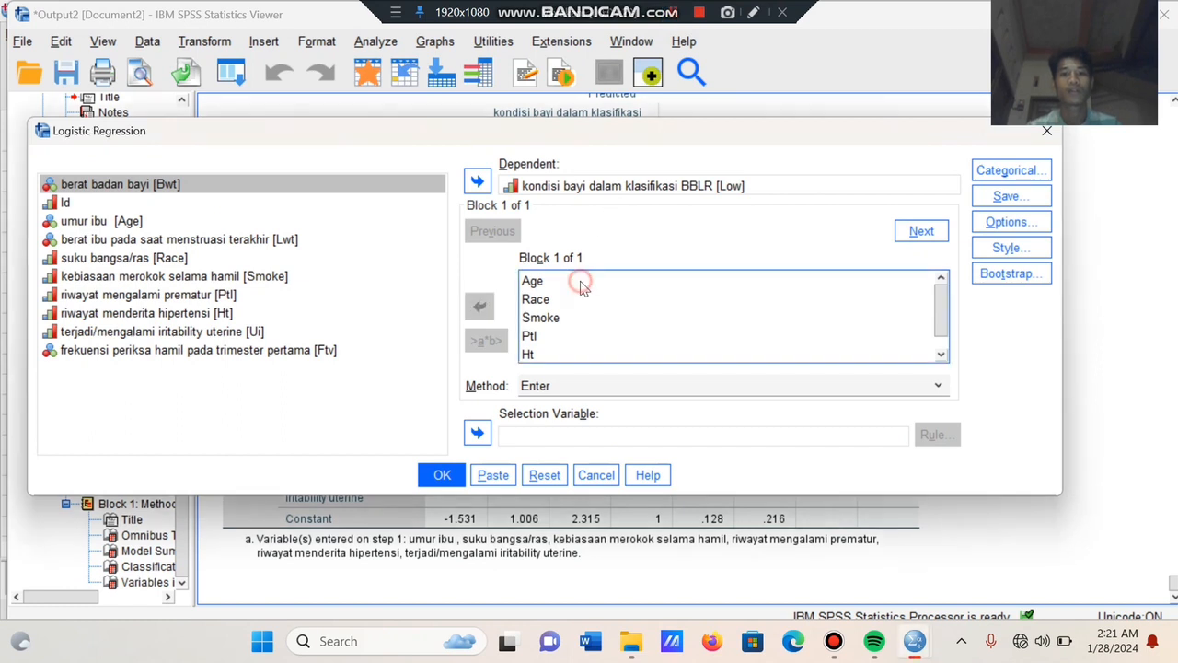
pyautogui.click(582, 282)
pyautogui.click(480, 313)
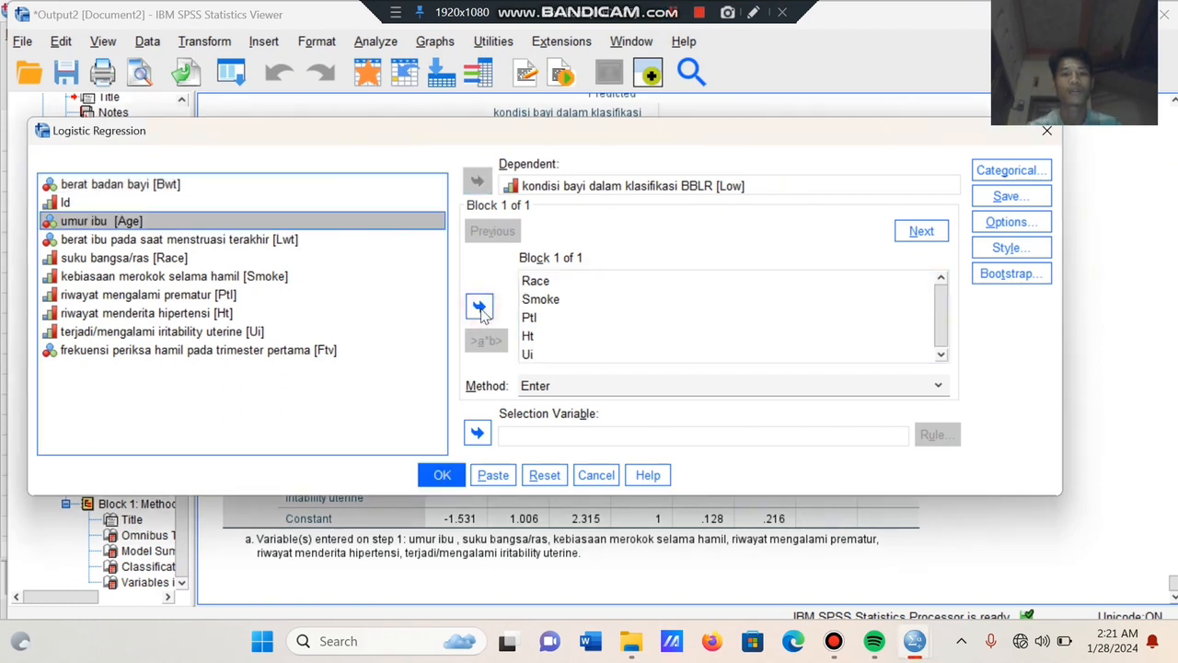
# Rerun the regression without Age, keeping the current options, and show the full Variables in the Equation table.
pyautogui.click(1016, 221)
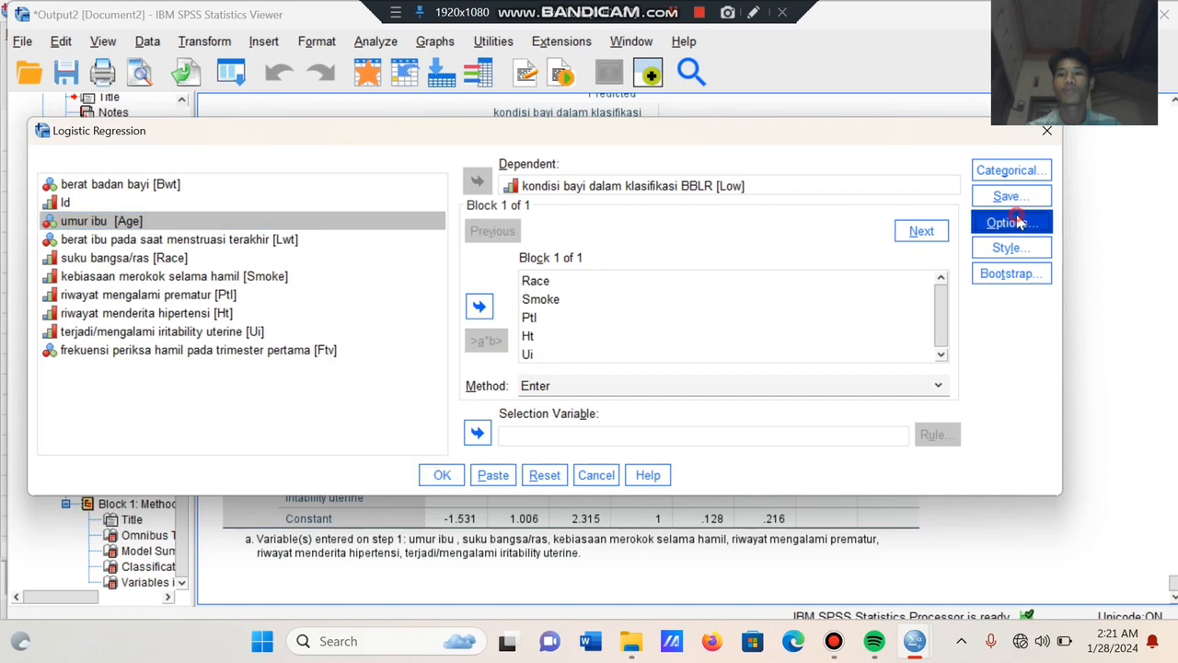
pyautogui.click(361, 481)
pyautogui.click(442, 473)
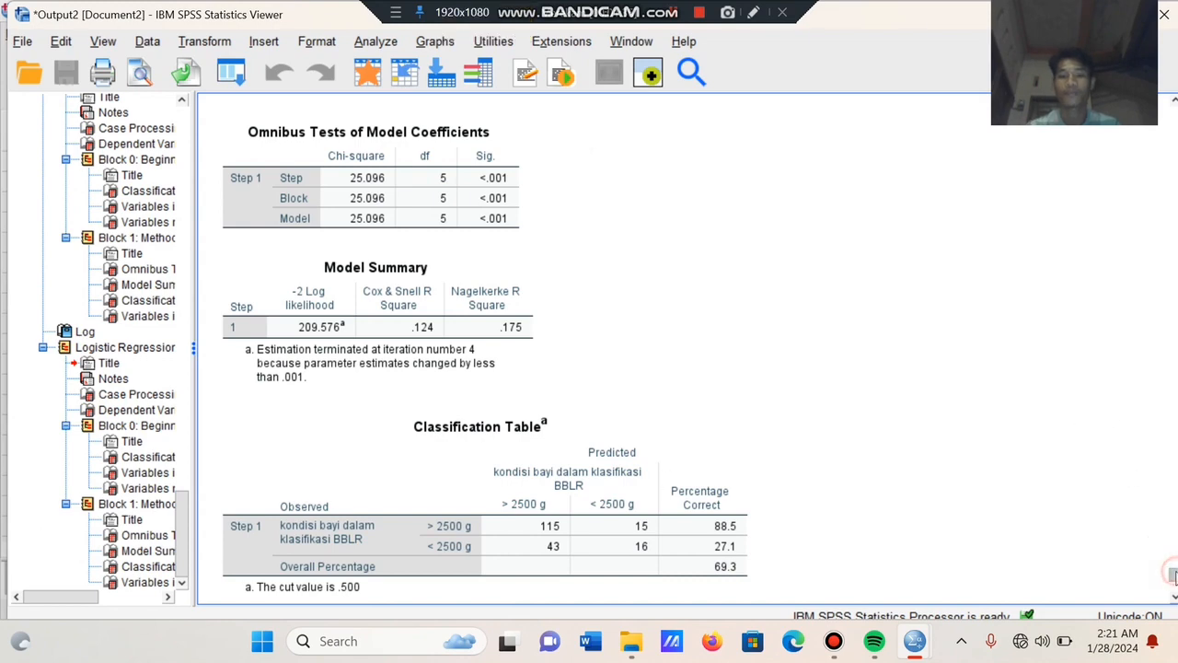
pyautogui.moveTo(1174, 575); pyautogui.dragTo(1176, 605)
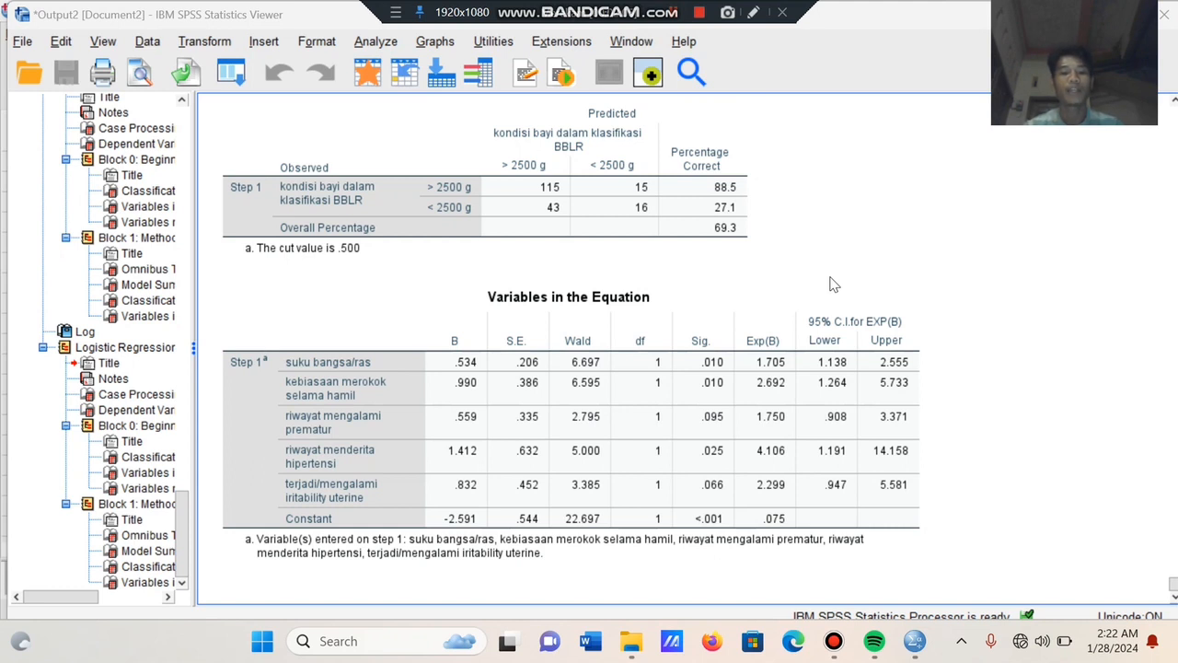
# Remove premature birth history (Ptl) from the covariates and rerun the binary logistic regression of Low.
pyautogui.click(377, 43)
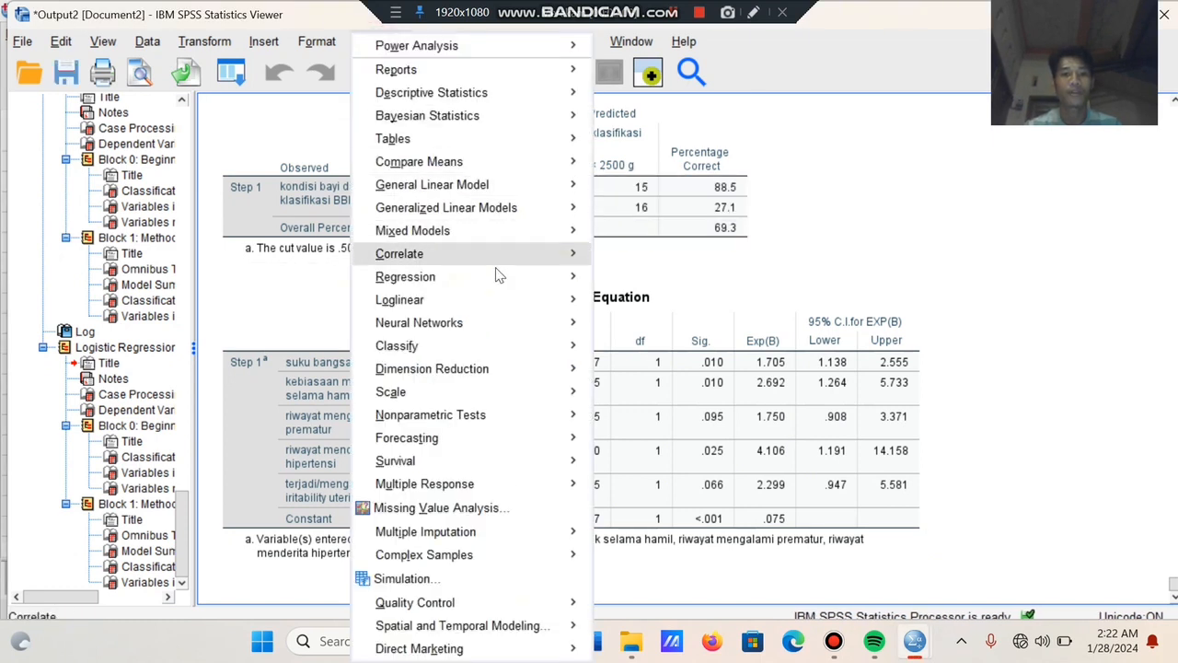
pyautogui.moveTo(505, 280)
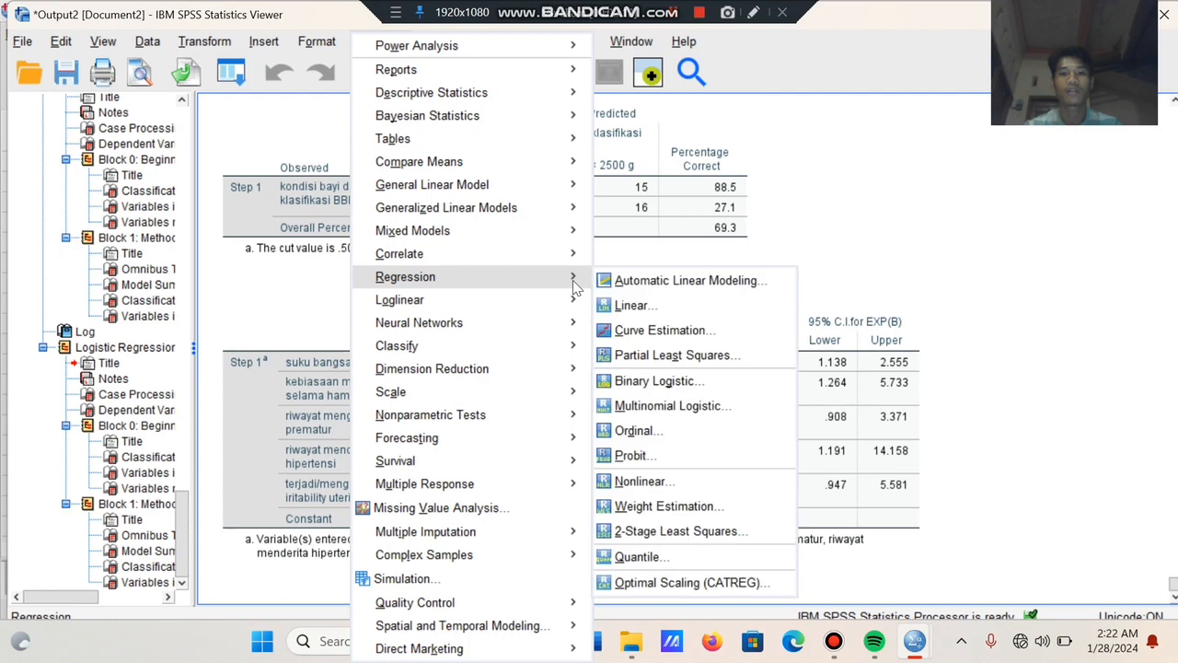
pyautogui.click(666, 381)
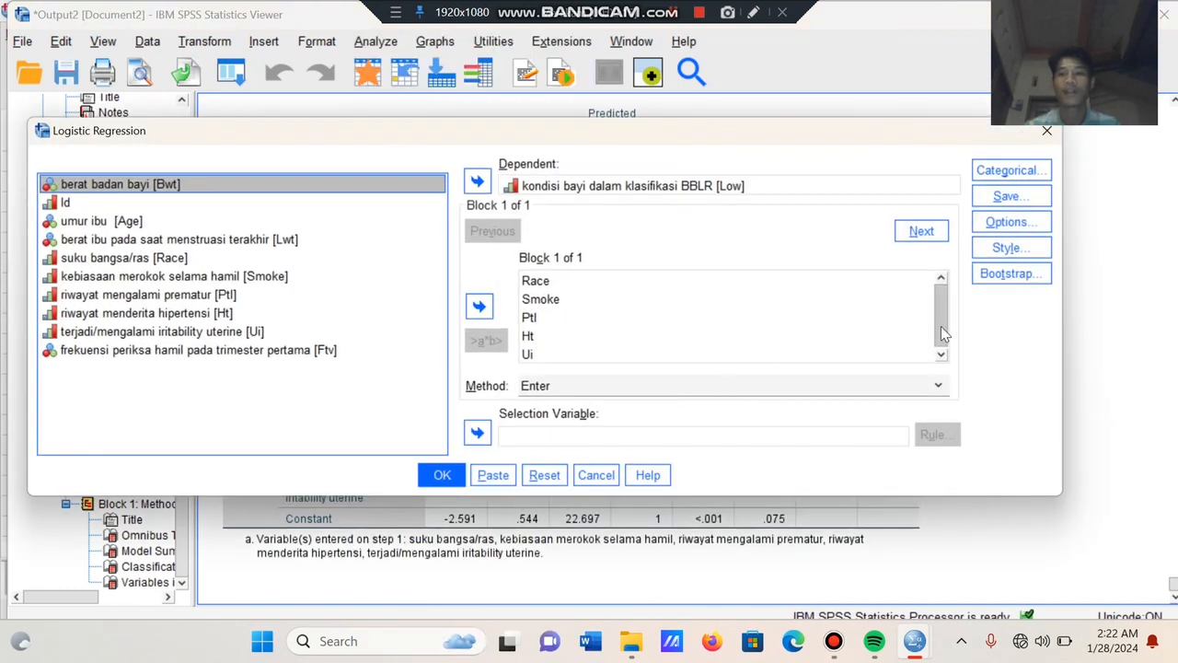
pyautogui.moveTo(942, 323); pyautogui.dragTo(944, 345)
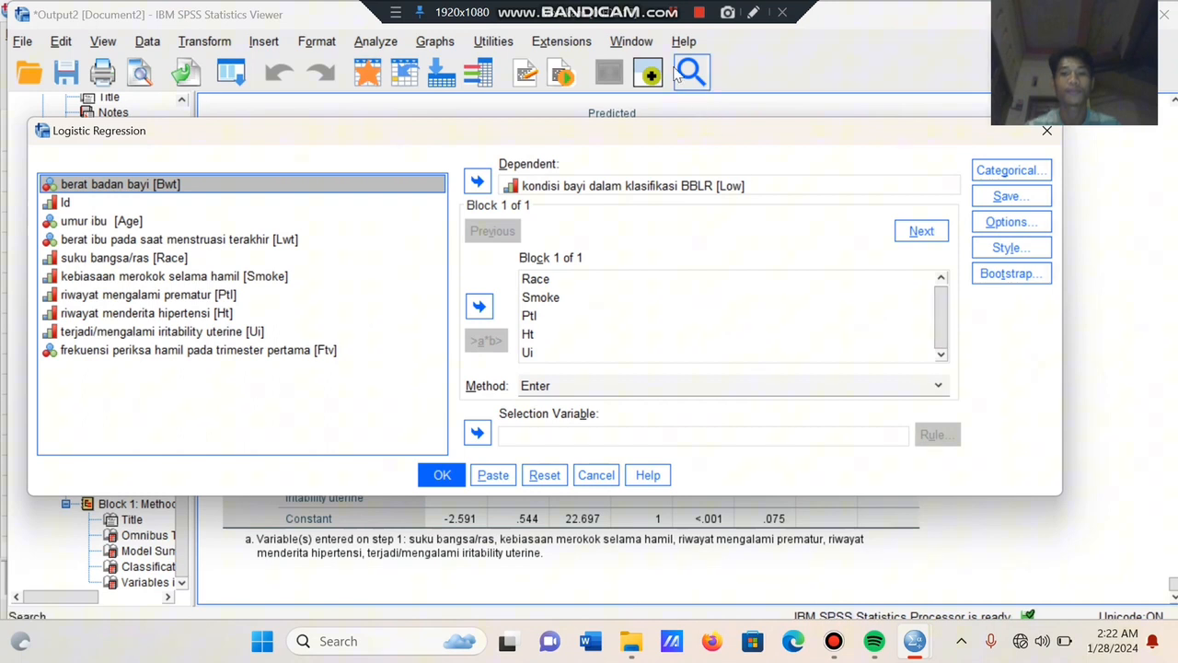
pyautogui.click(672, 13)
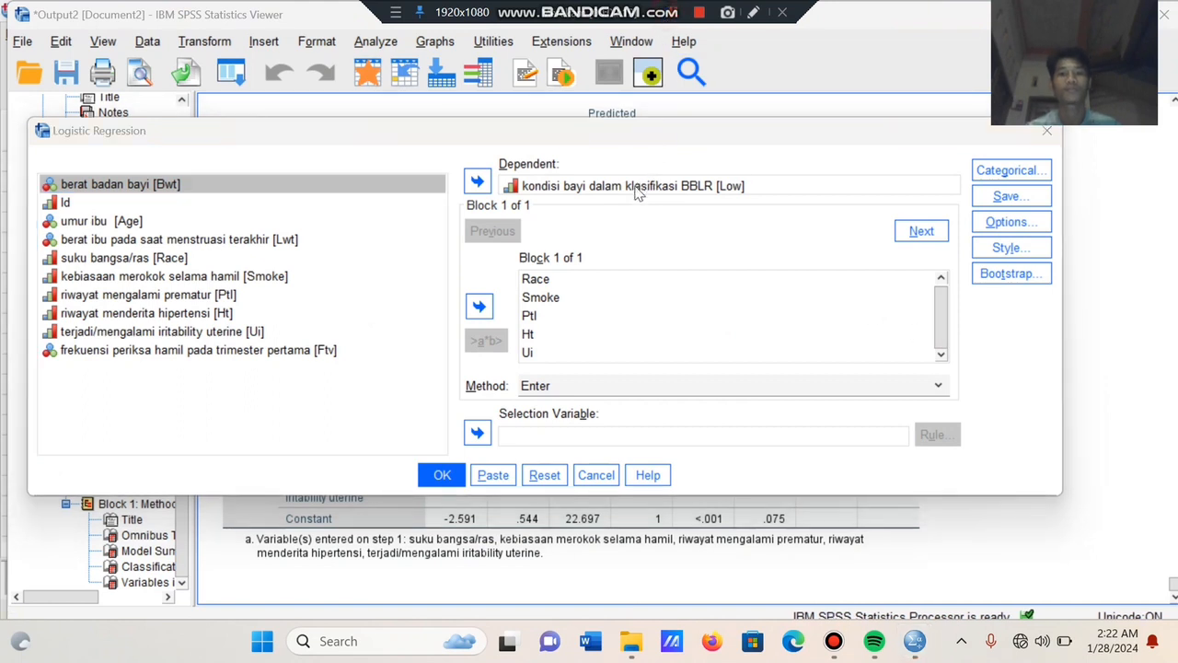
pyautogui.click(533, 319)
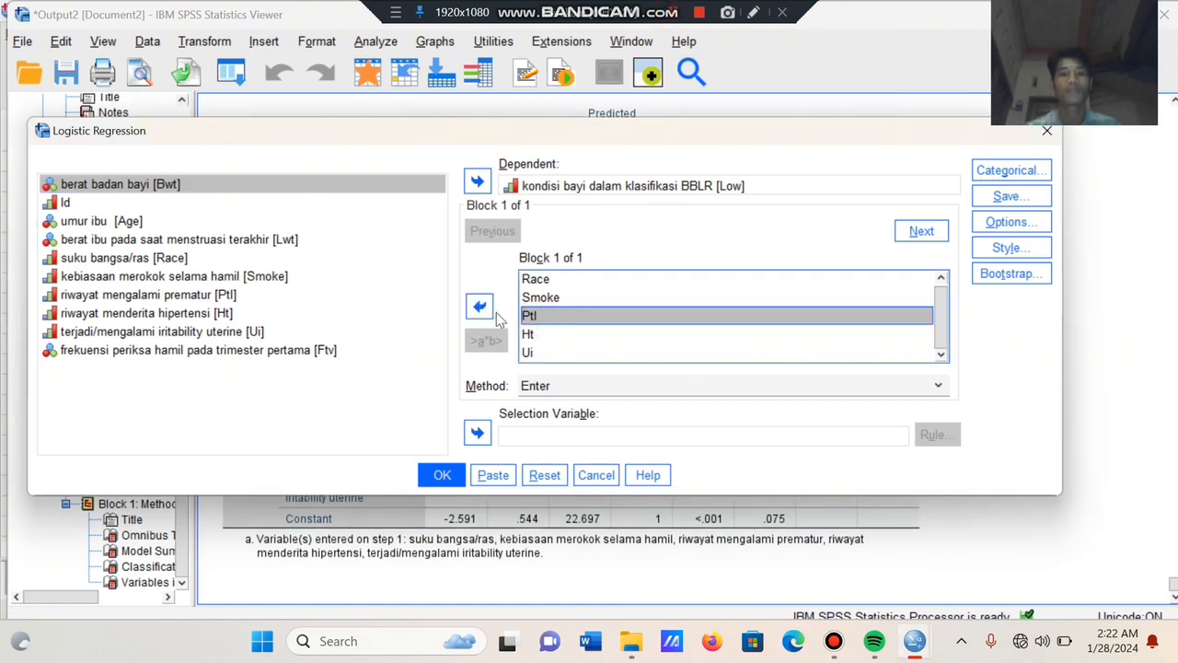
pyautogui.click(480, 306)
pyautogui.click(442, 475)
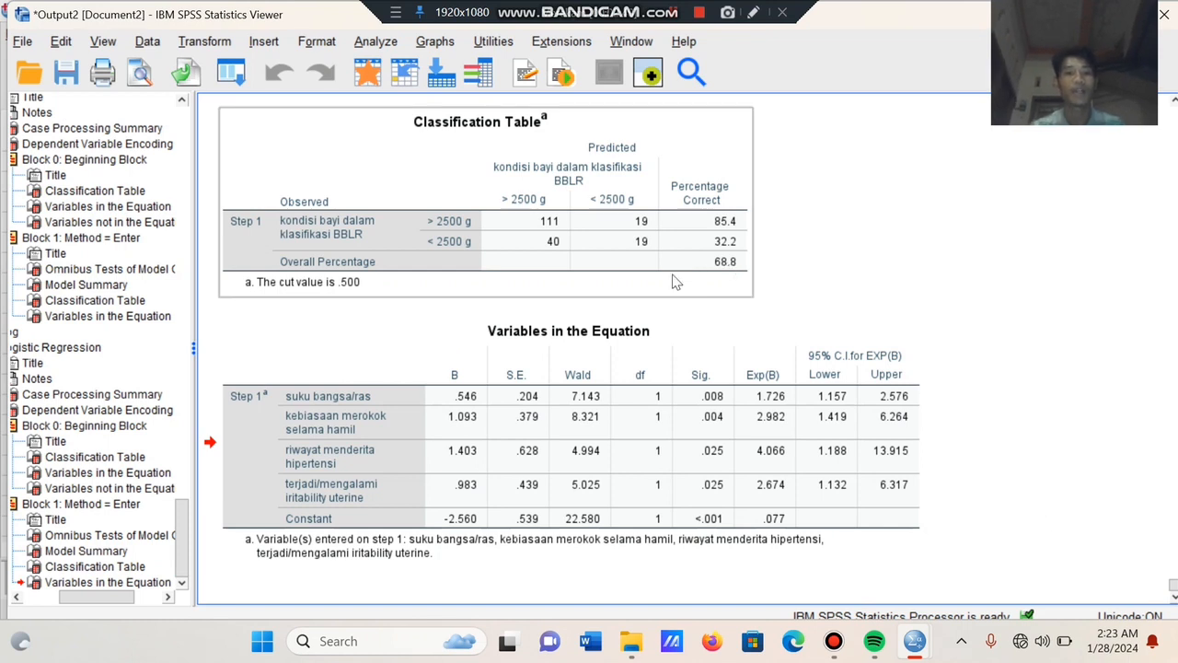
# Reopen the binary logistic regression of Low and add premature birth history (Ptl) back to the covariates.
pyautogui.click(366, 47)
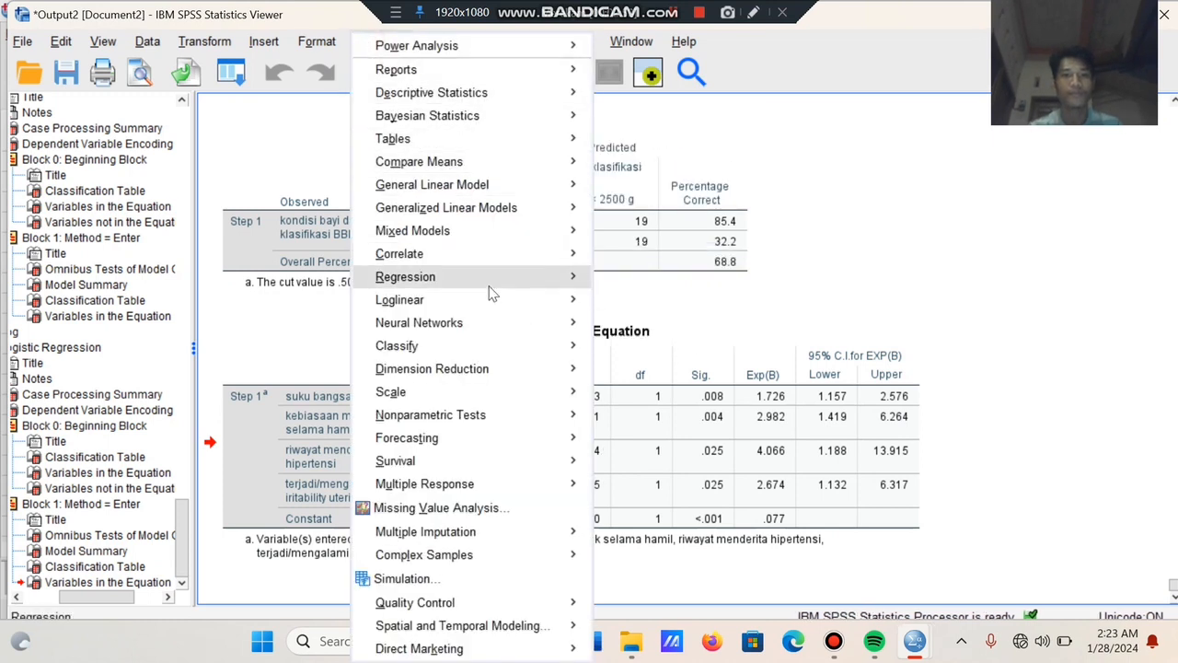
pyautogui.moveTo(497, 287)
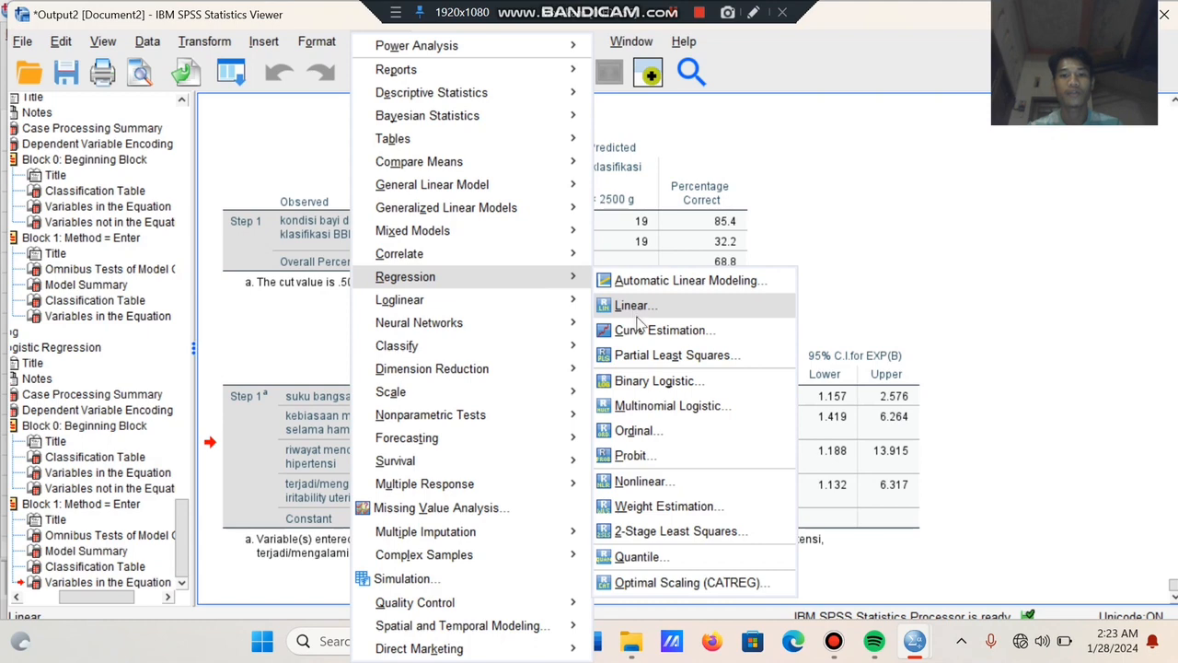
pyautogui.click(652, 380)
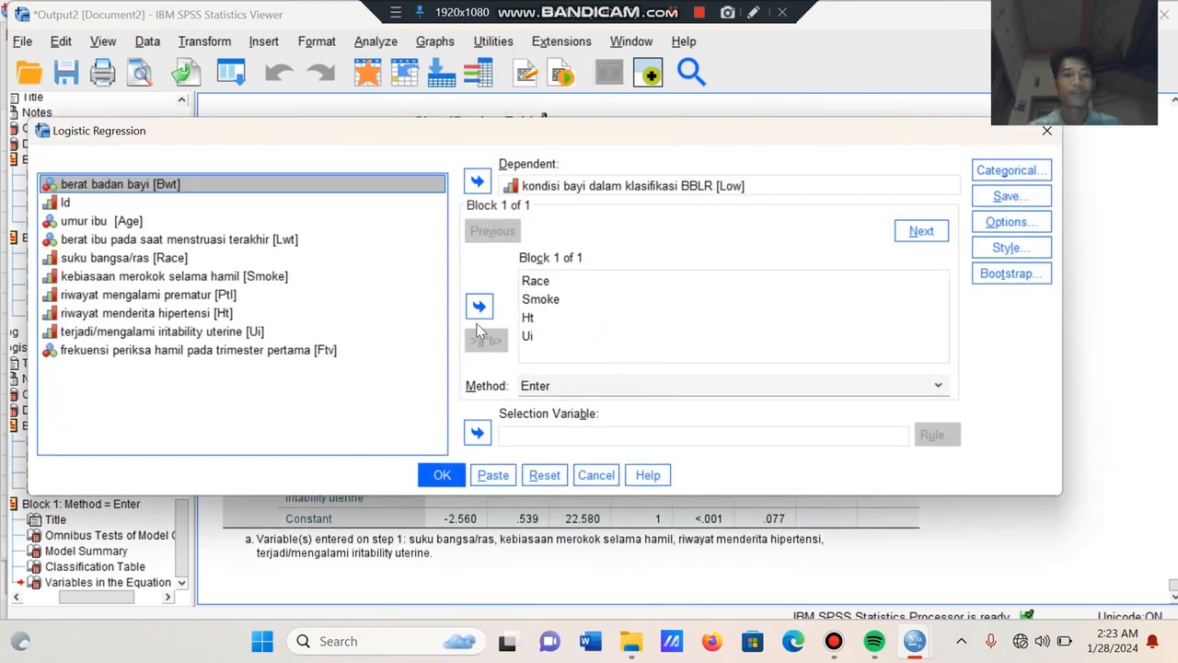
pyautogui.click(219, 294)
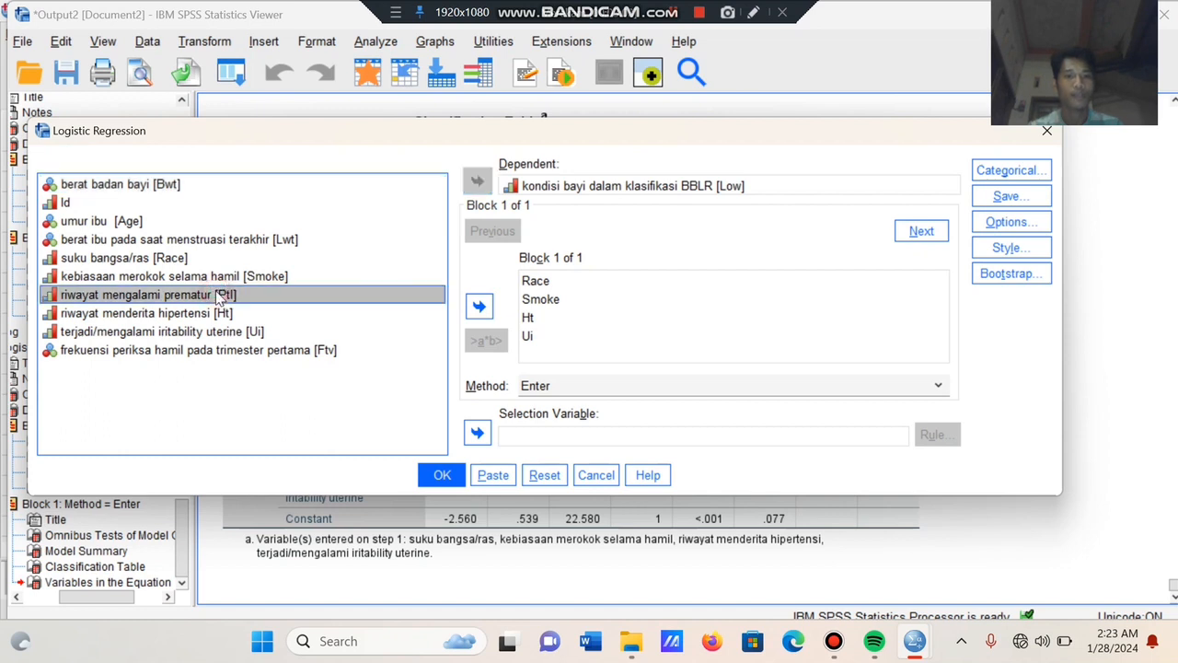
pyautogui.click(480, 309)
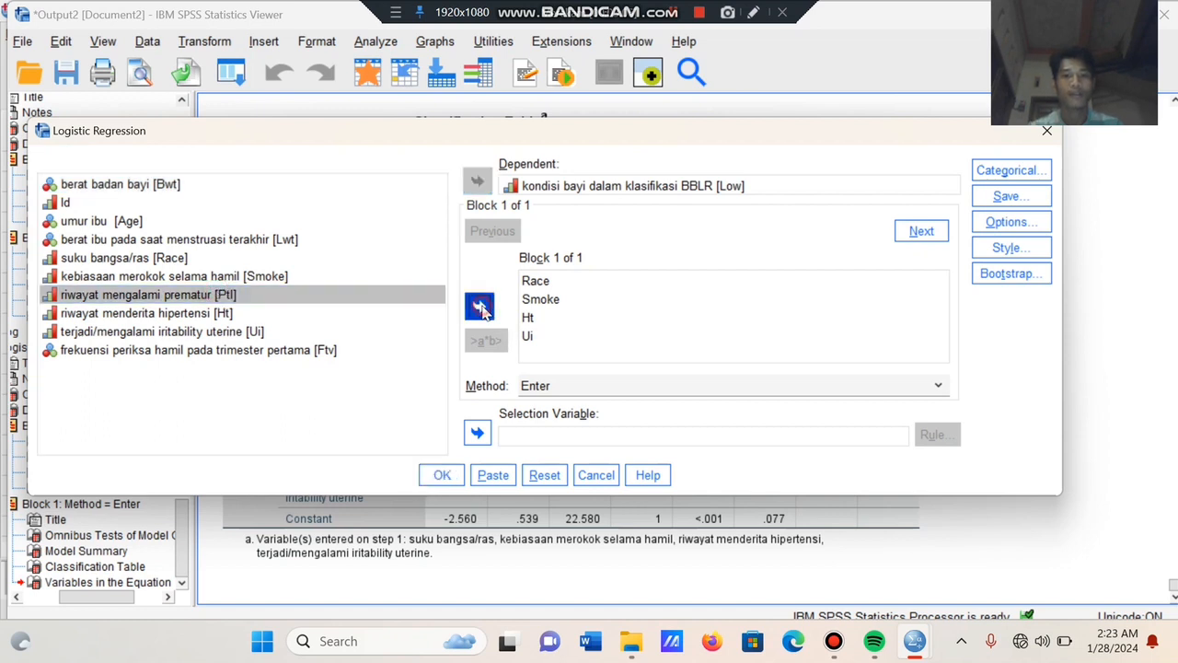
pyautogui.click(674, 12)
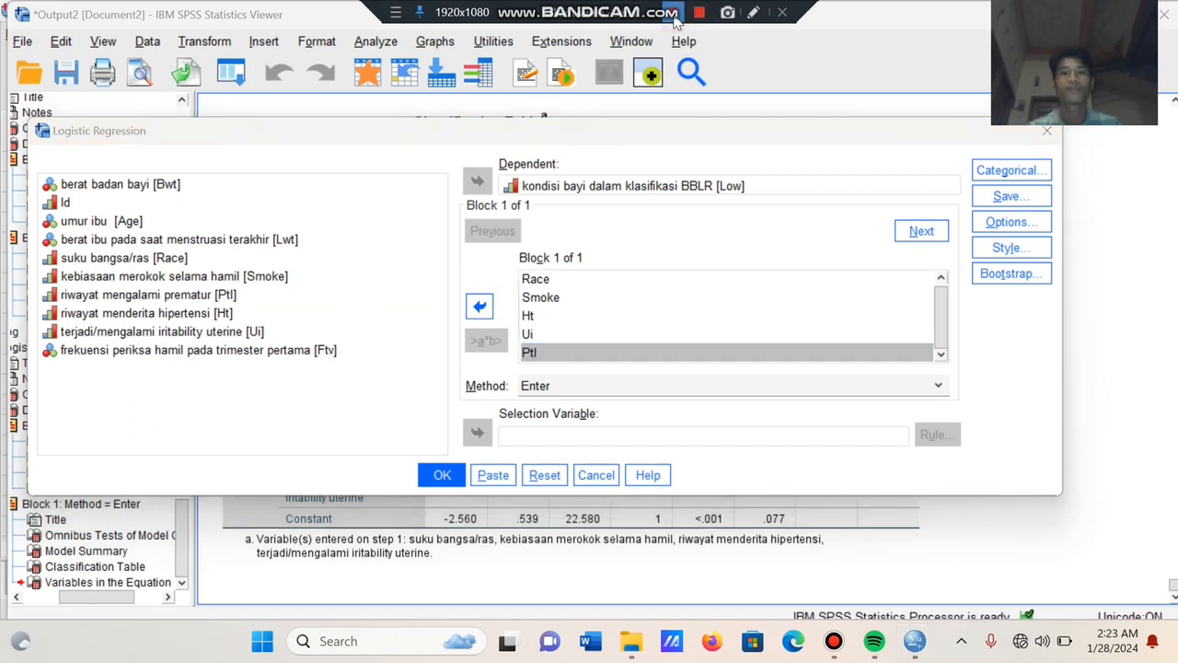
# Remove uterine irritability (Ui) from the covariates, rerun the regression and show its Variables in the Equation table.
pyautogui.click(580, 335)
pyautogui.click(480, 309)
pyautogui.click(441, 476)
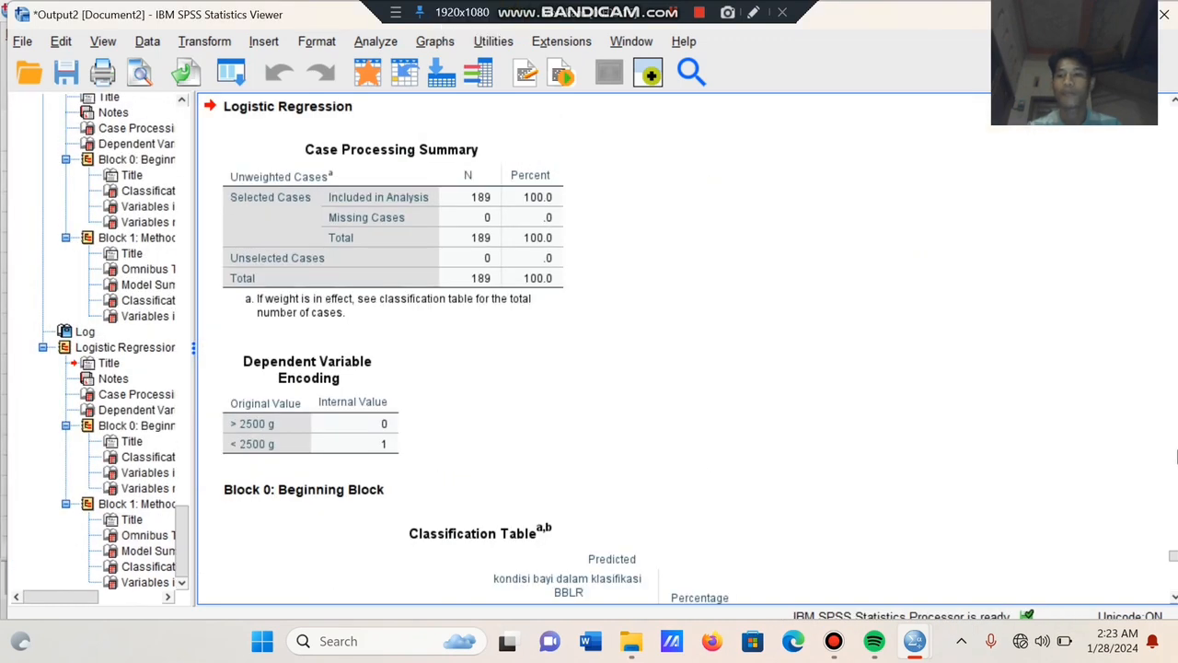
pyautogui.moveTo(1174, 558); pyautogui.dragTo(1176, 598)
pyautogui.click(897, 385)
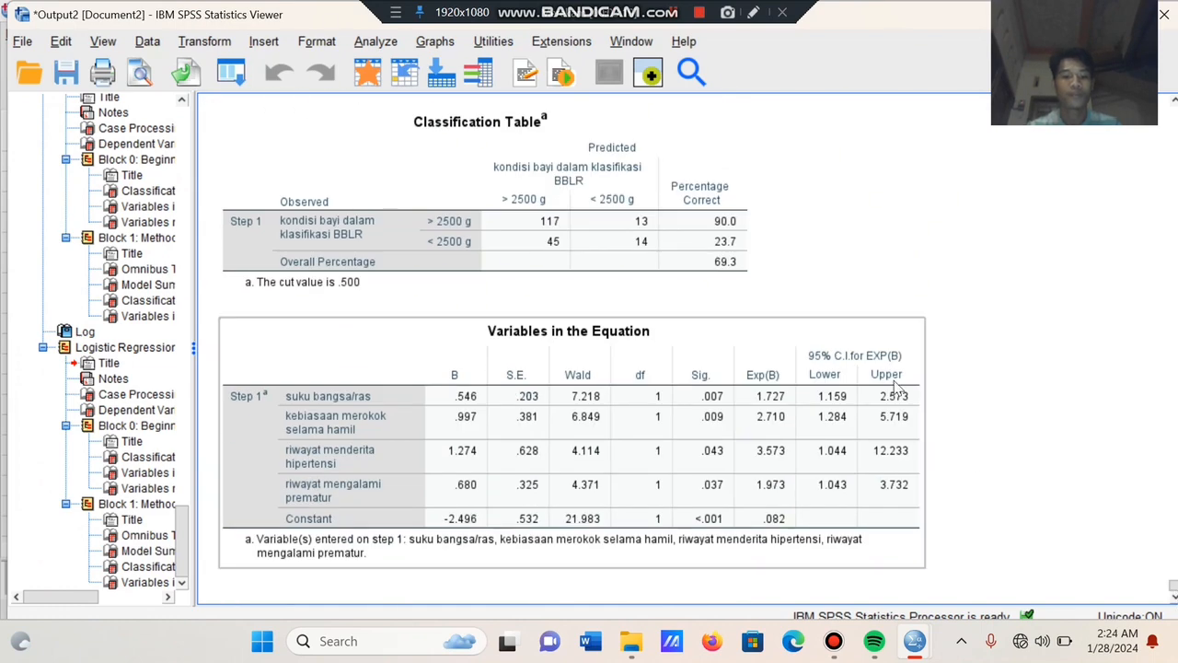
pyautogui.click(780, 127)
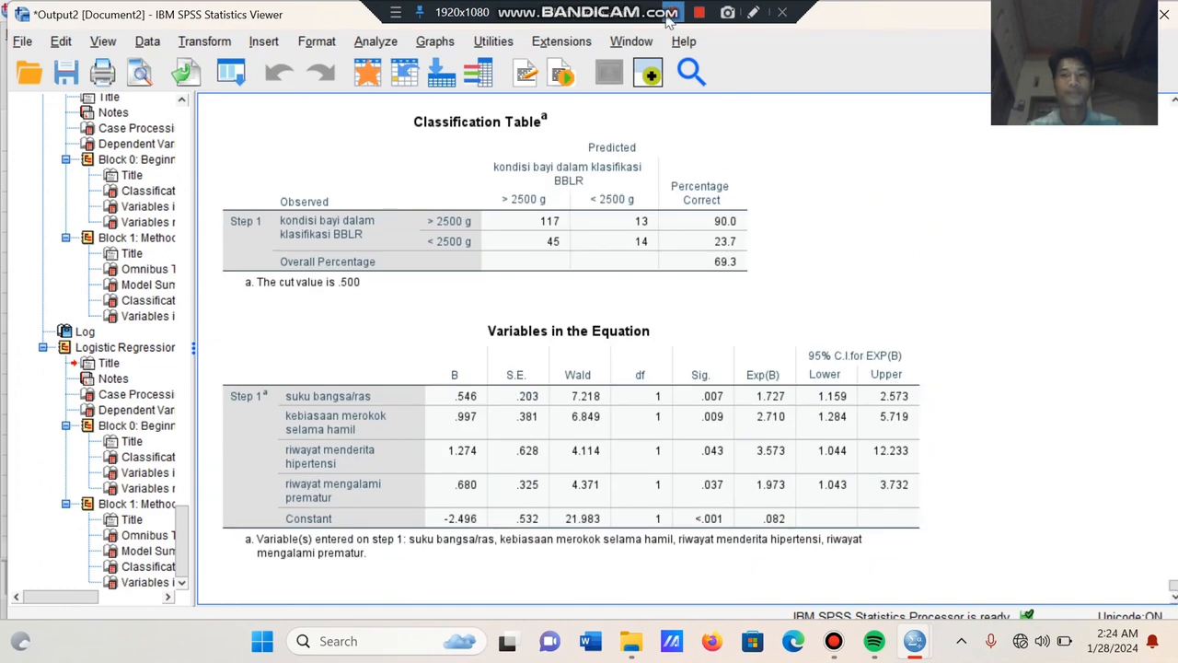
pyautogui.click(837, 342)
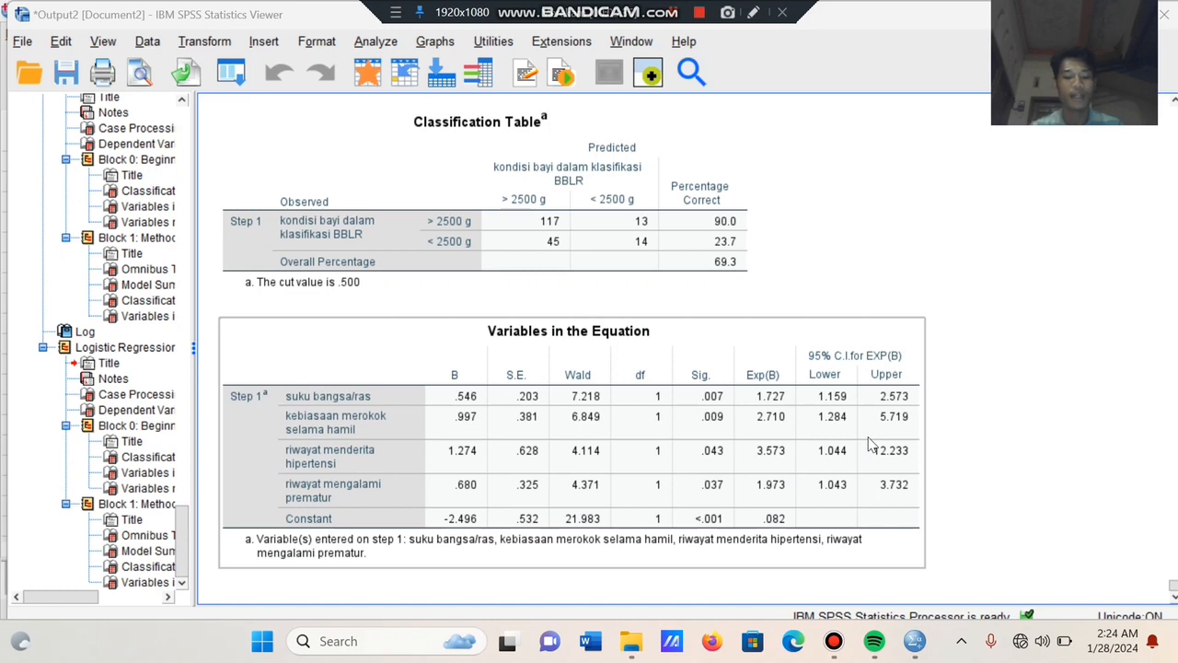
pyautogui.click(673, 14)
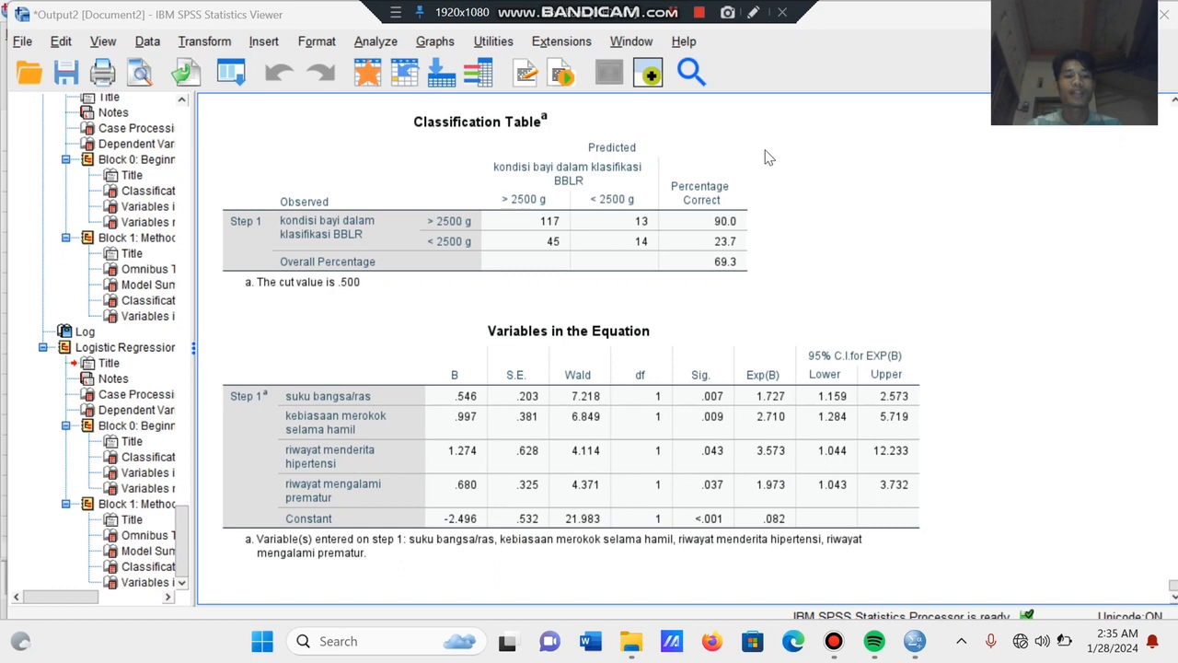
# Start a new binary logistic regression with low birth weight condition (Low) as the dependent variable.
pyautogui.click(364, 46)
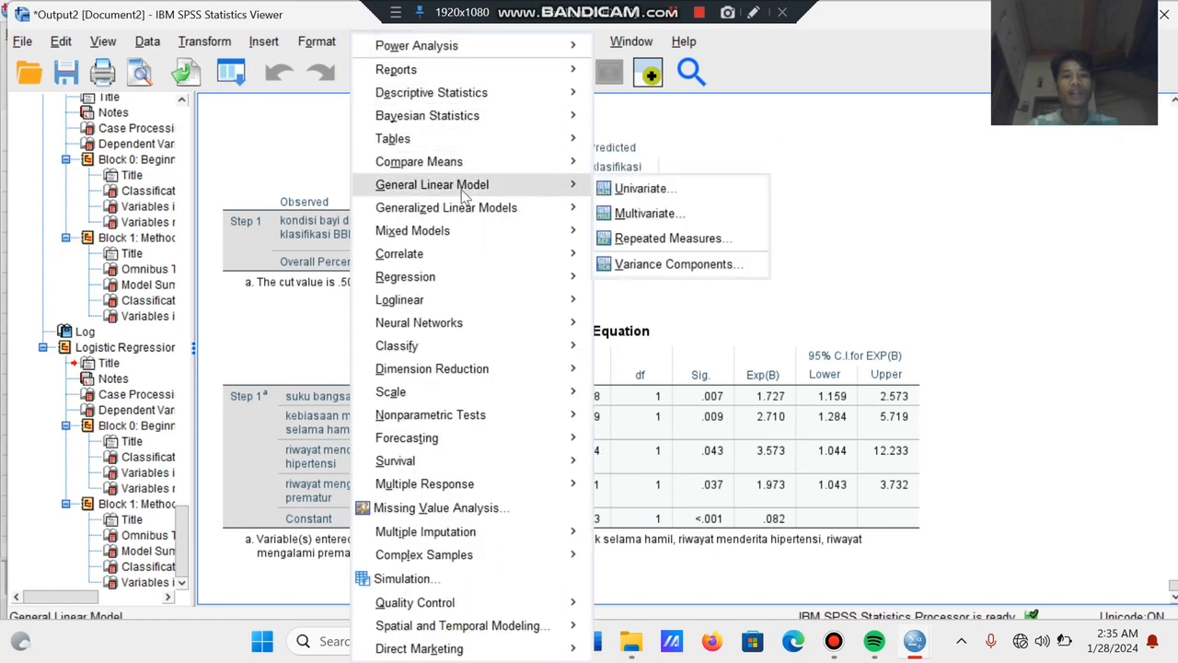
pyautogui.moveTo(513, 277)
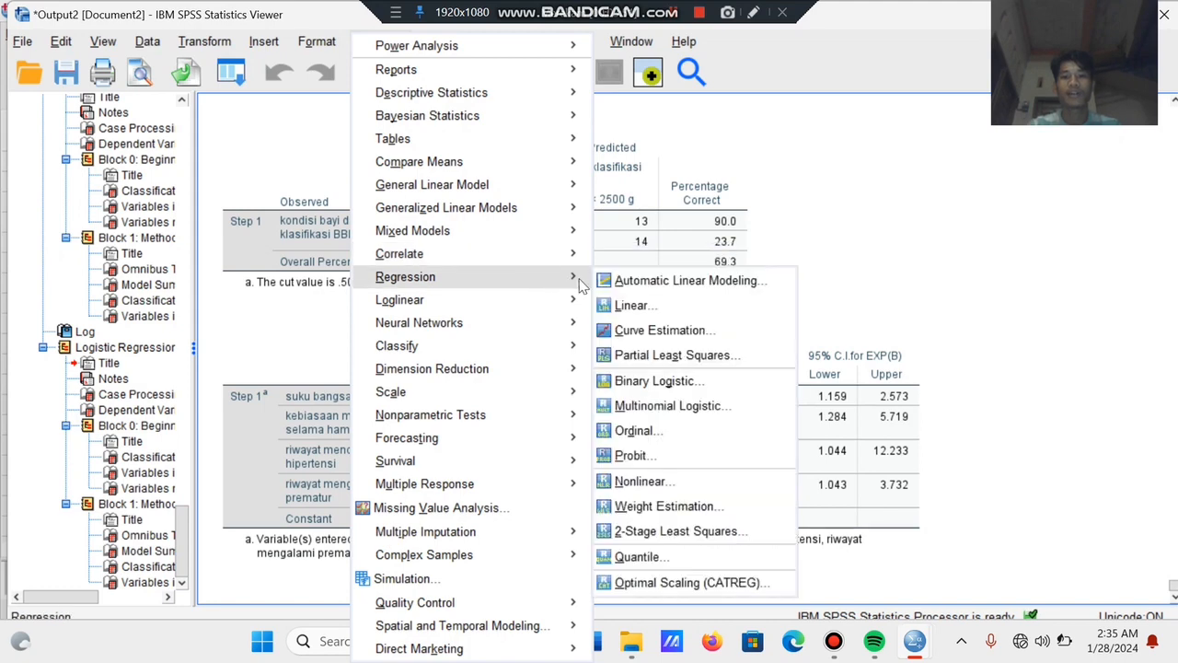
pyautogui.click(658, 380)
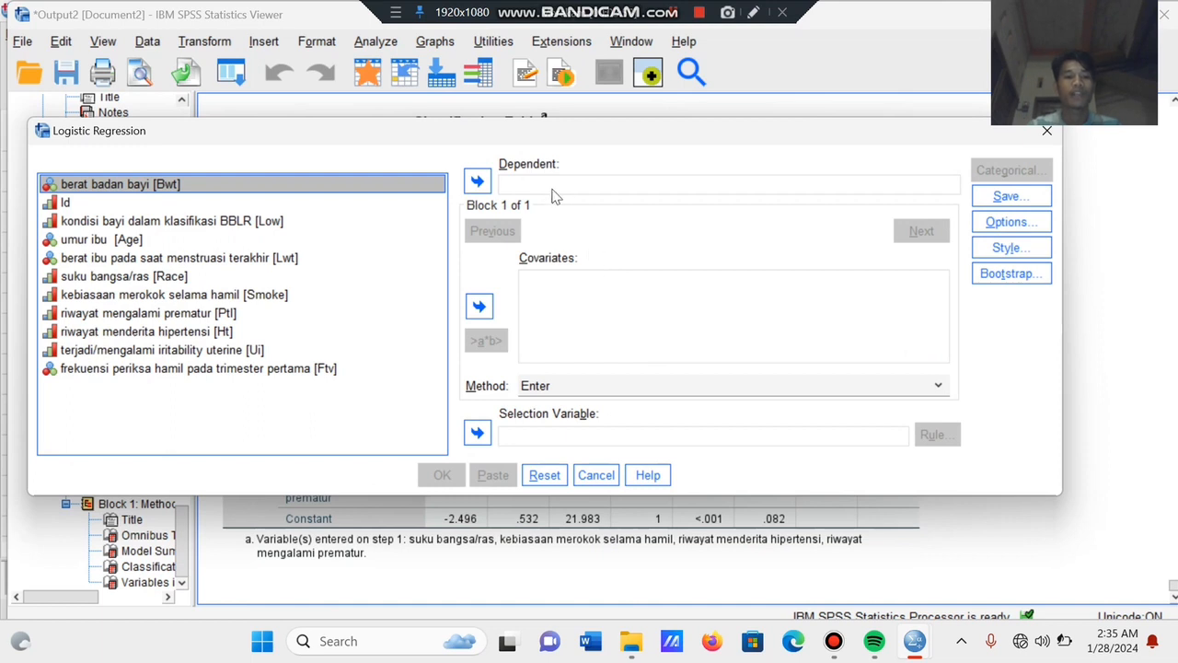
pyautogui.click(287, 223)
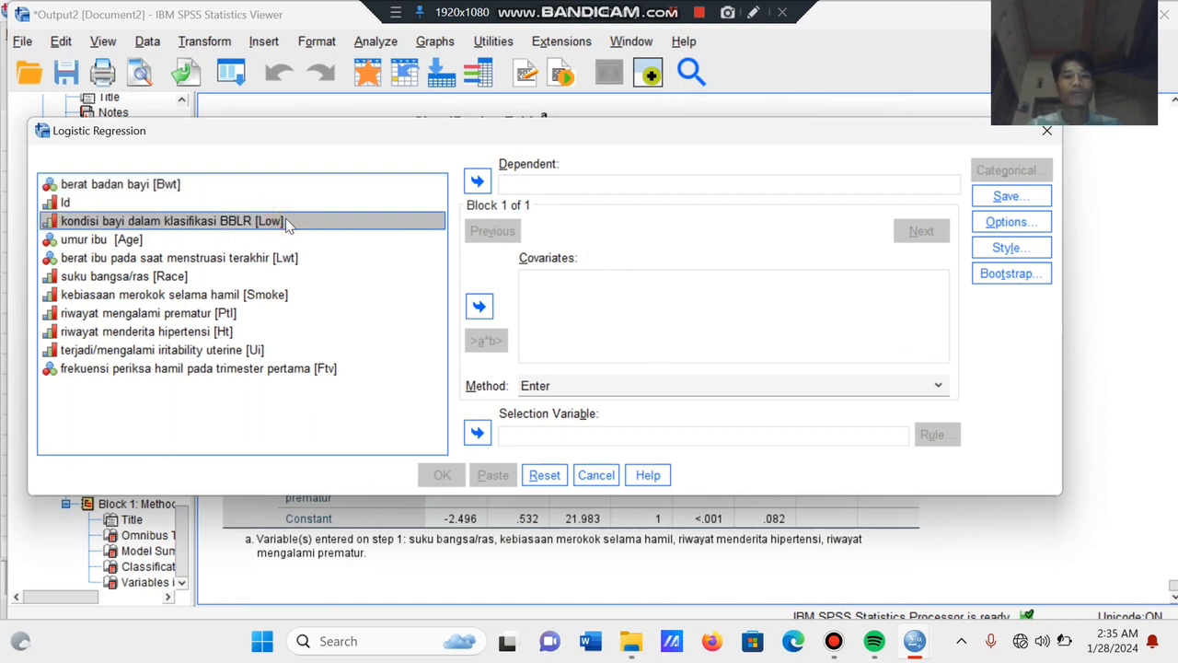
pyautogui.click(478, 182)
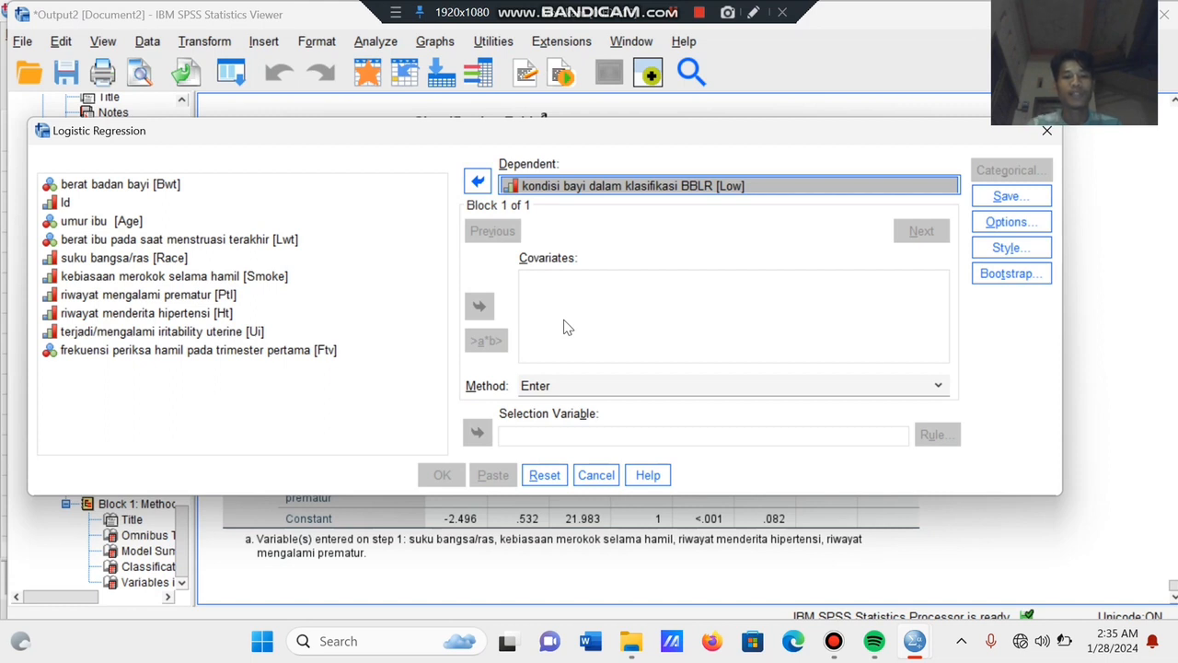
# Enter Race, Smoke, Ptl, Ht and Ui as the covariates of the regression's first block.
pyautogui.click(291, 262)
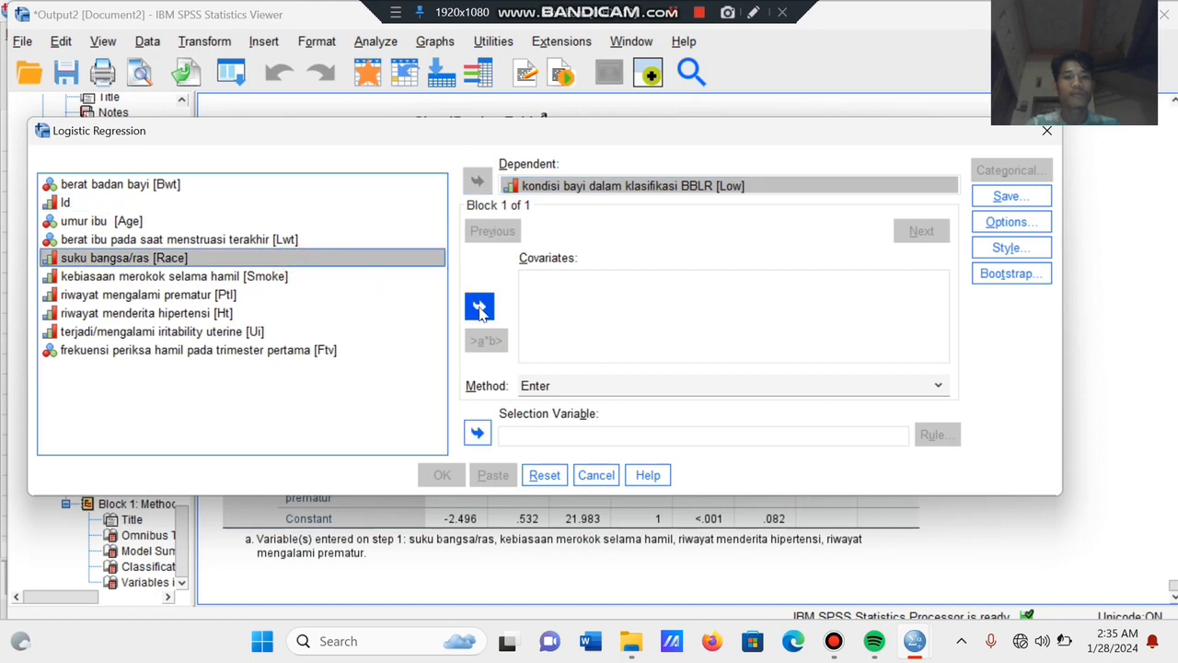
pyautogui.click(479, 308)
pyautogui.click(307, 278)
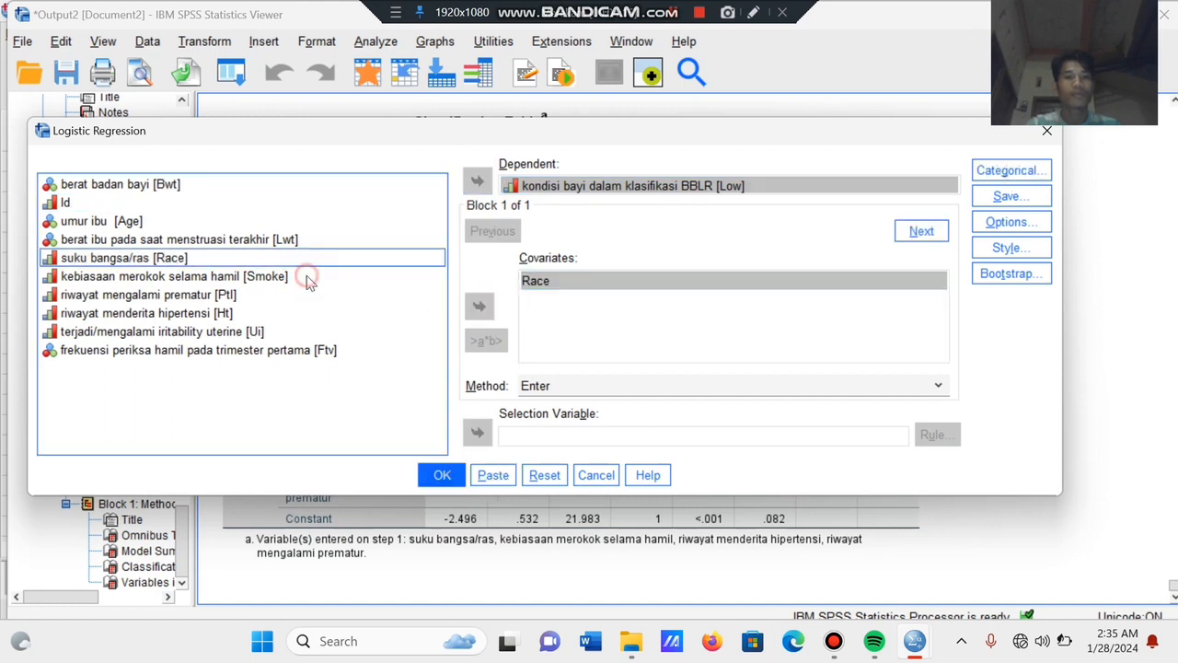
pyautogui.click(482, 310)
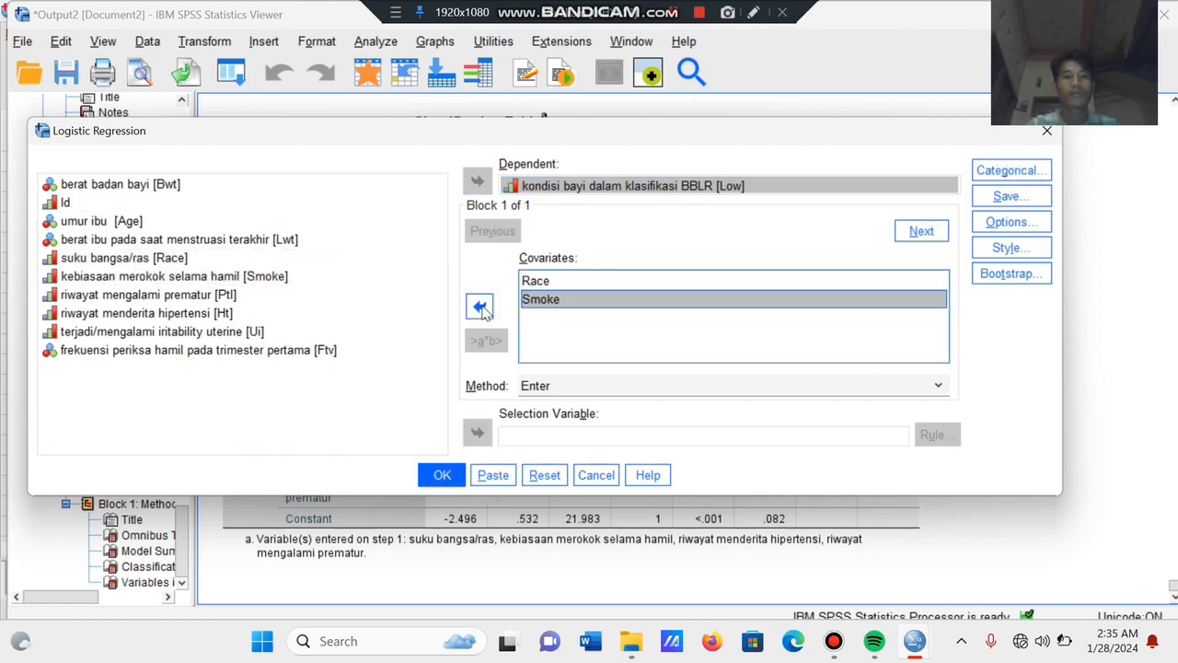
pyautogui.click(289, 294)
pyautogui.click(478, 310)
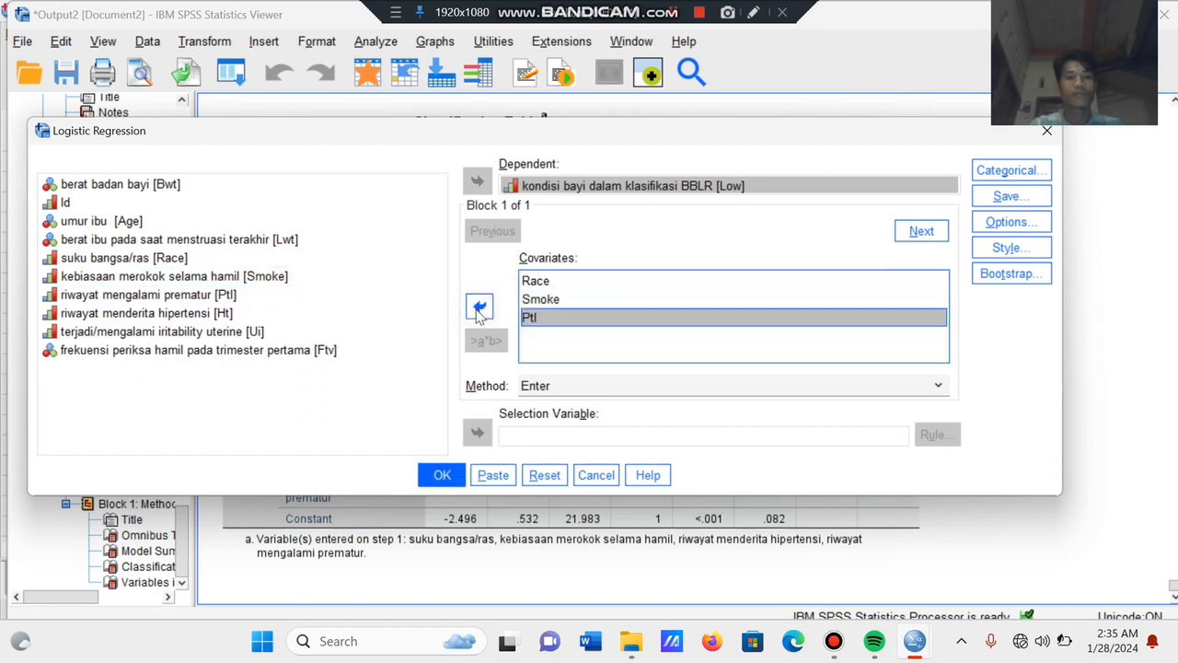
pyautogui.click(296, 315)
pyautogui.click(479, 308)
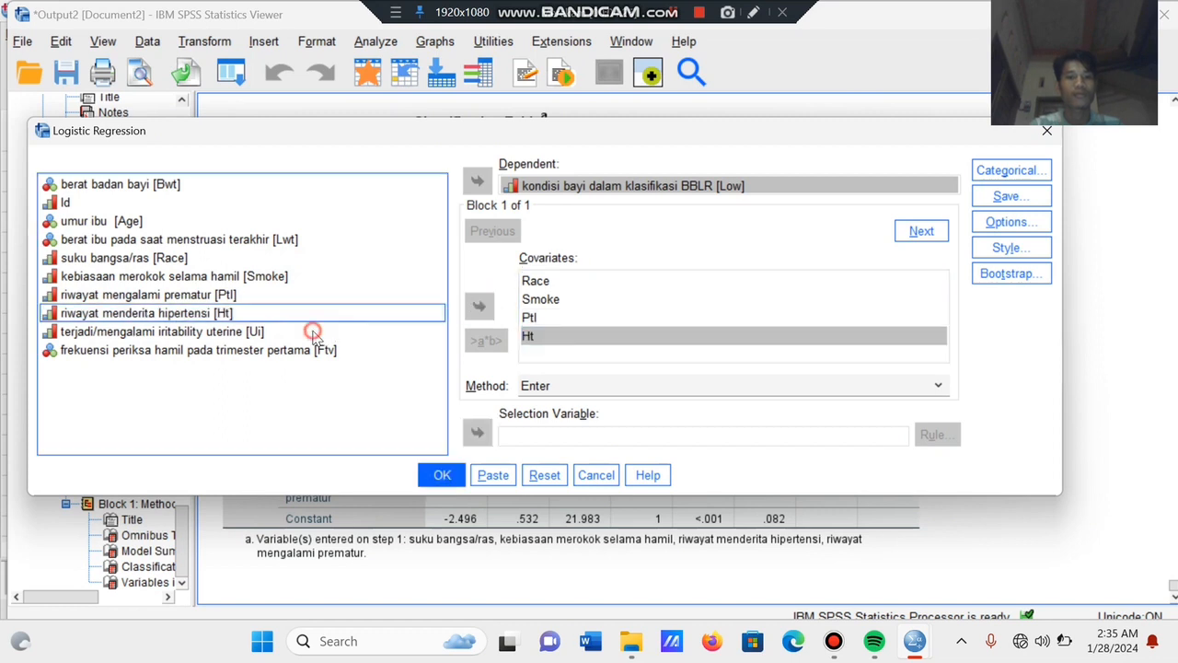
pyautogui.click(340, 332)
pyautogui.click(479, 307)
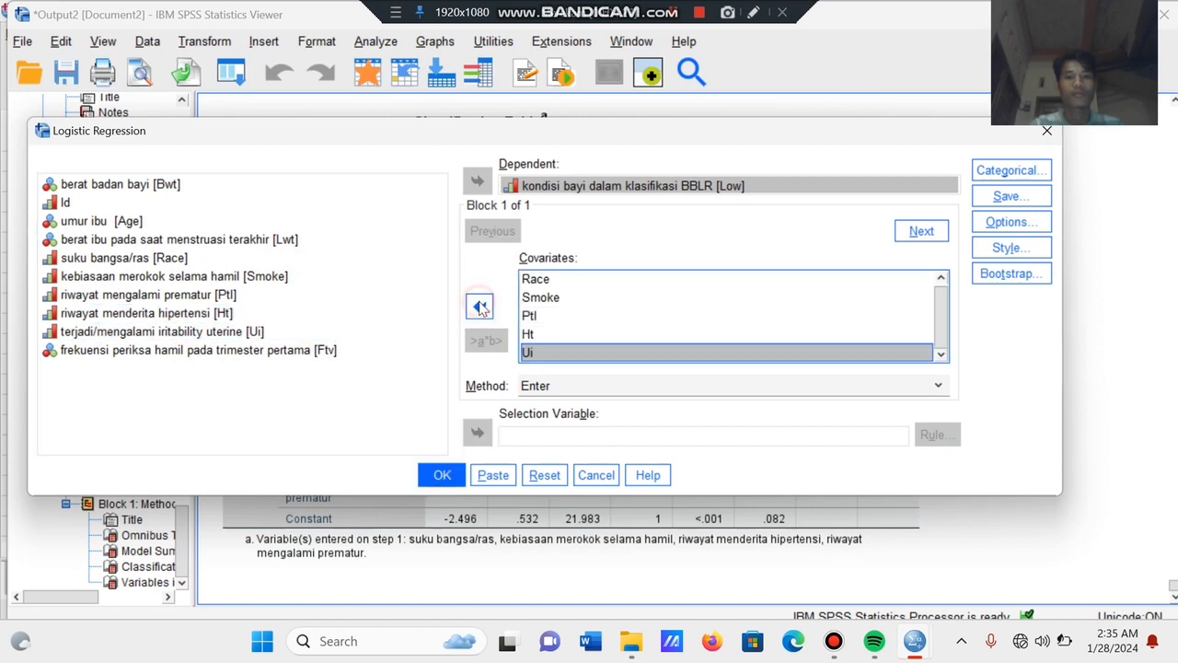
# Create a second covariate block containing Smoke and Ht, and run the binary logistic regression of Low.
pyautogui.click(920, 231)
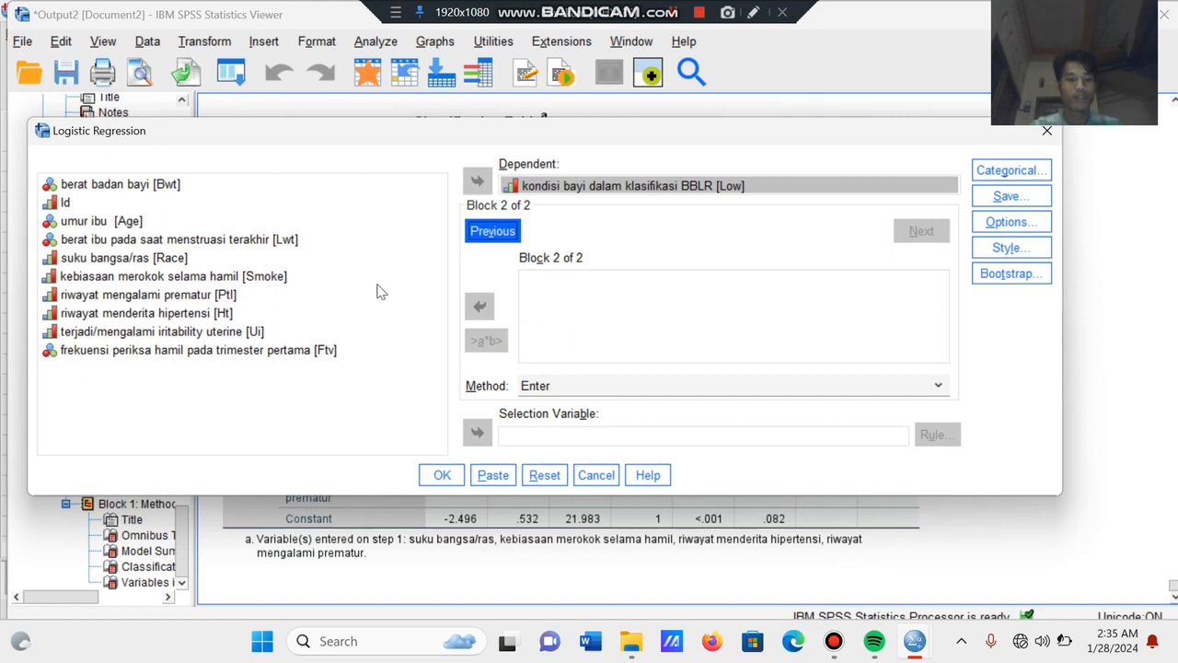
pyautogui.click(237, 278)
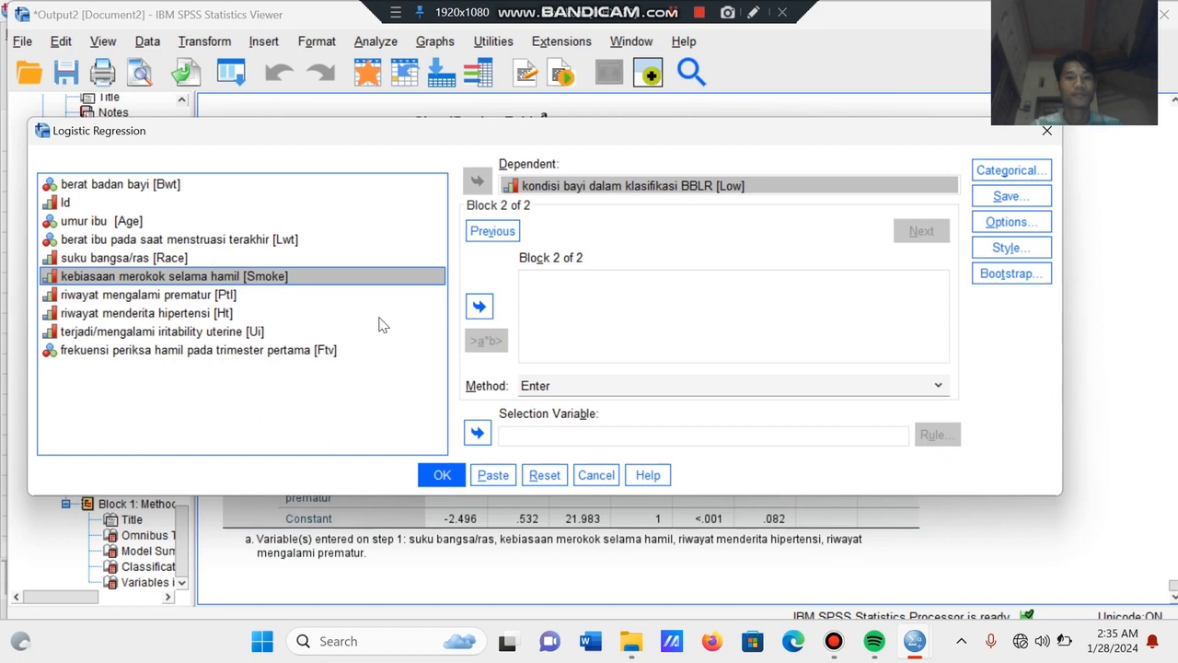
pyautogui.click(469, 312)
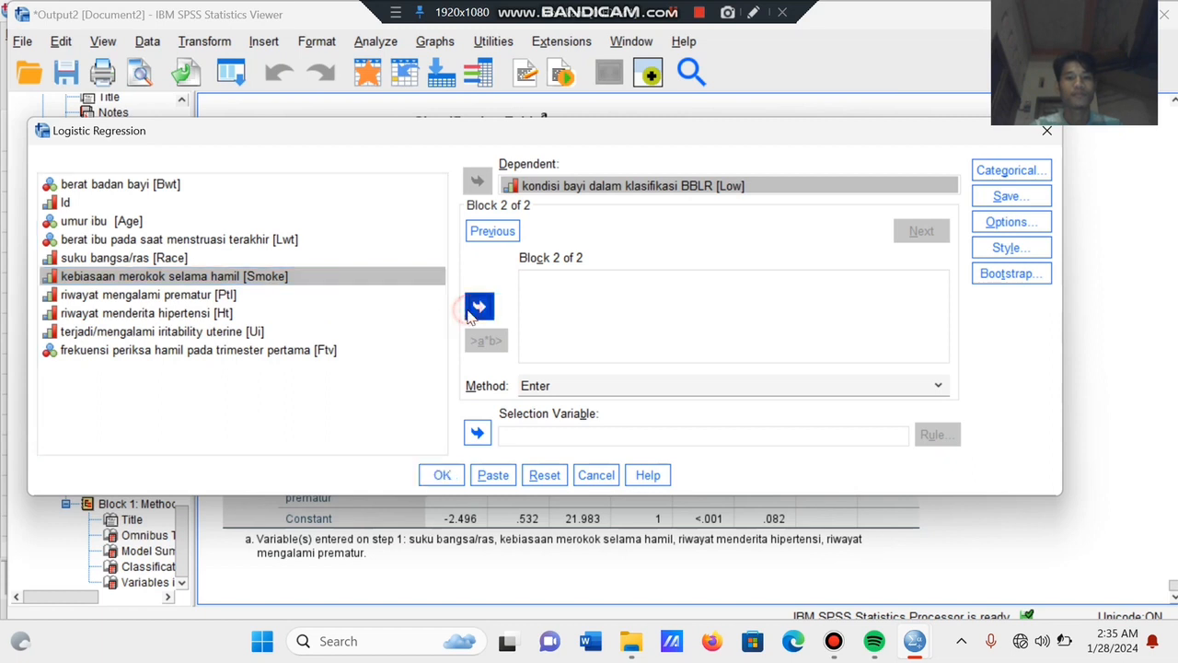
pyautogui.click(289, 295)
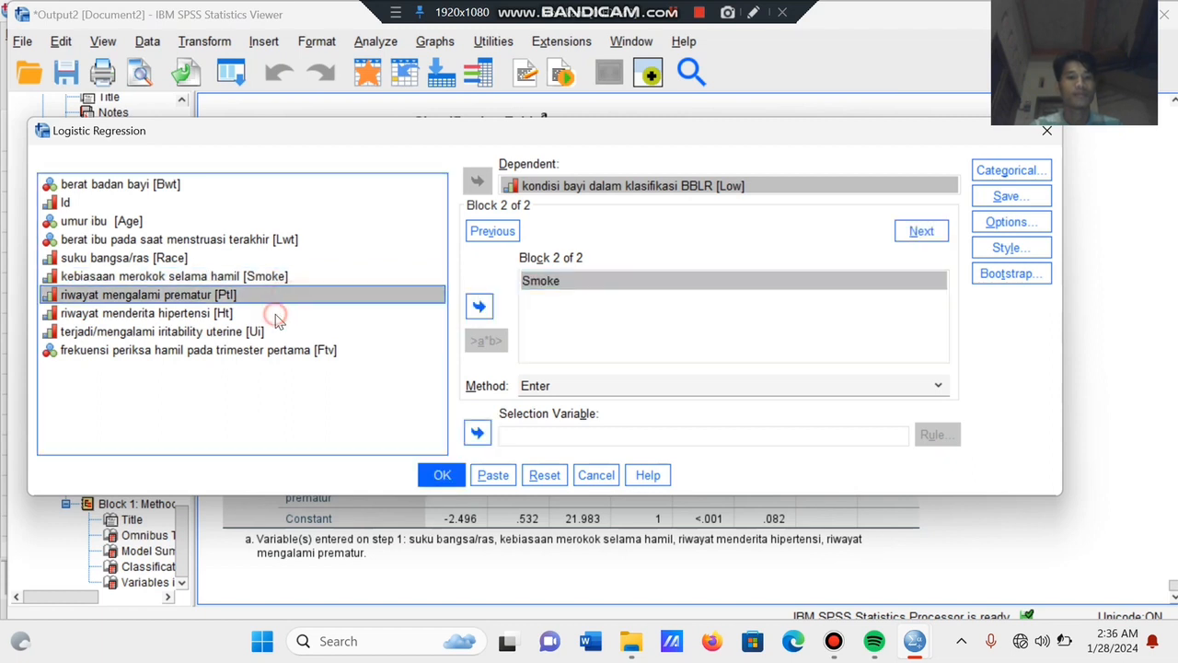
pyautogui.click(279, 316)
pyautogui.click(477, 309)
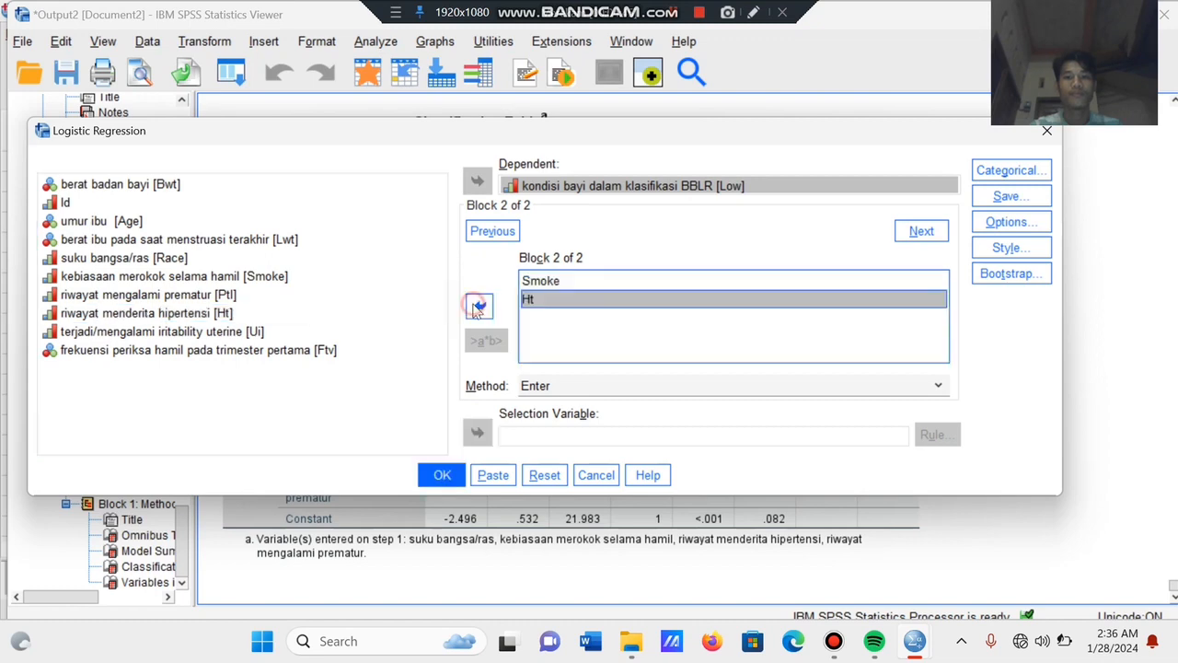
pyautogui.click(446, 475)
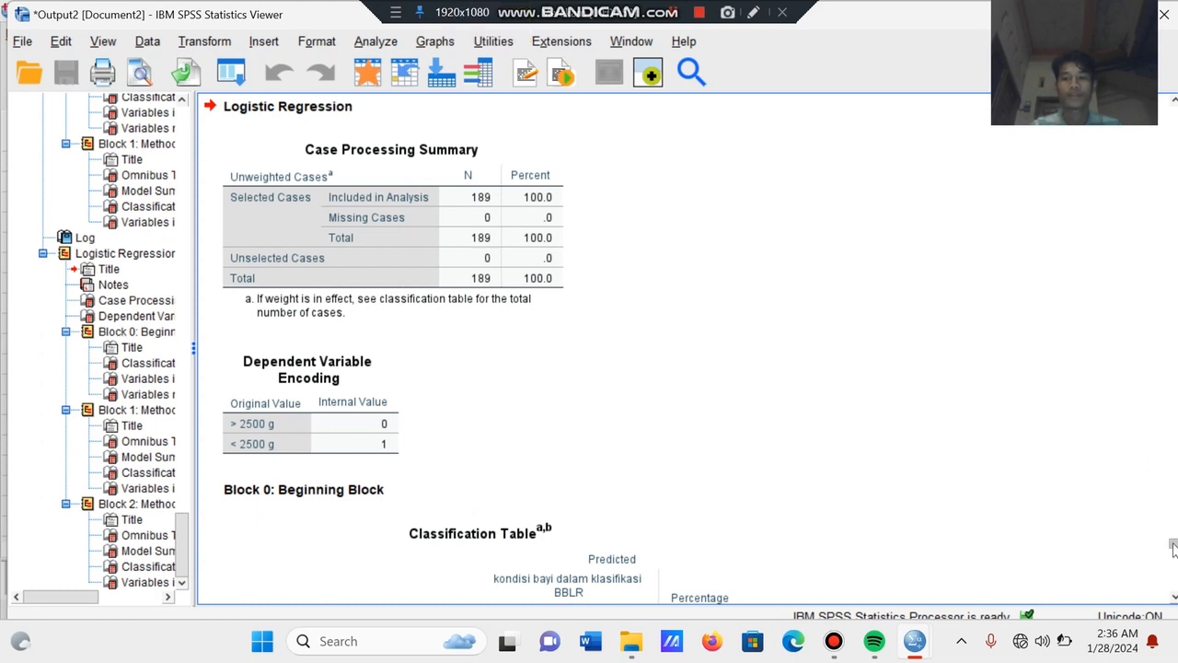
pyautogui.scroll(-5, 1173, 547)
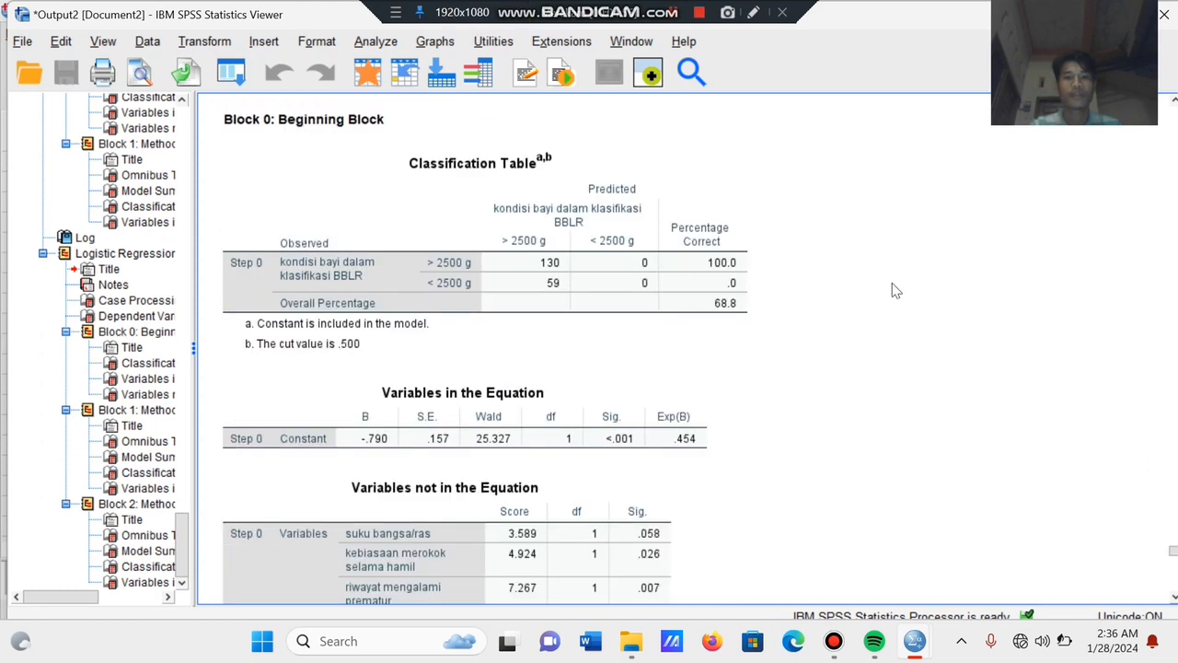